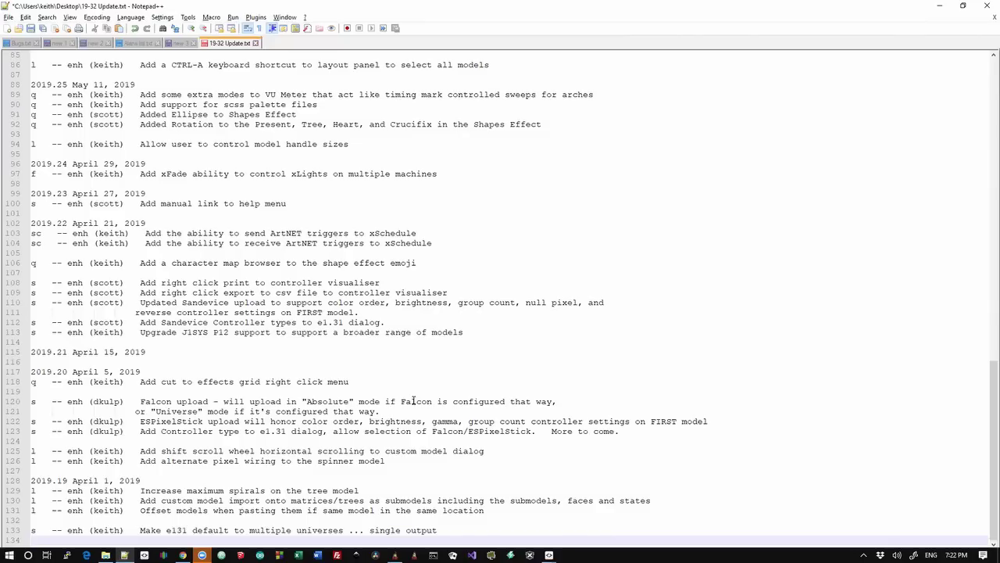
# Highlight the 2019.19 release note about offsetting models when pasting them in the same location in Notepad++.
pyautogui.hotkey('alt', 'Tab')
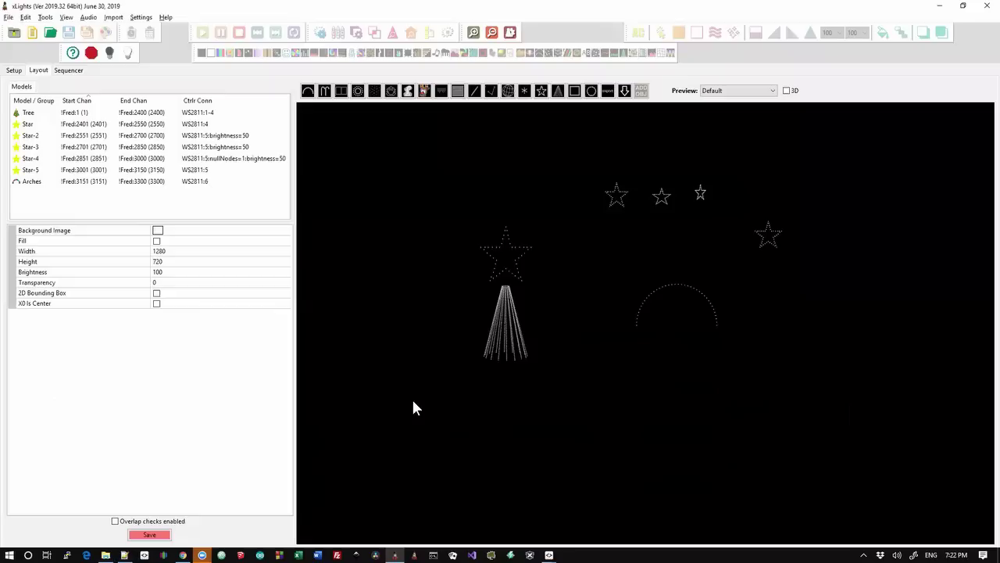
pyautogui.hotkey('alt', 'Tab')
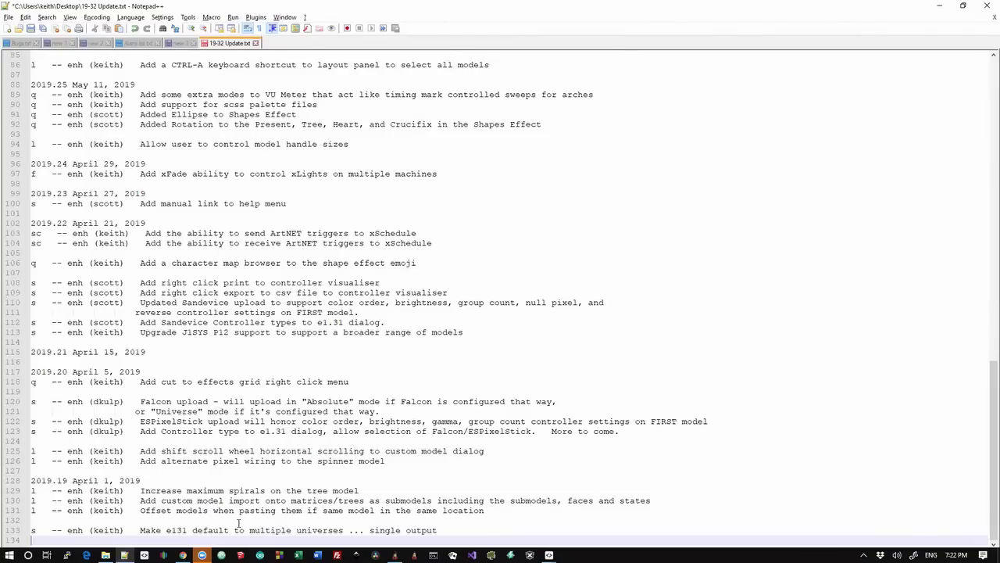
pyautogui.click(241, 530)
pyautogui.press('Up')
pyautogui.press('Up')
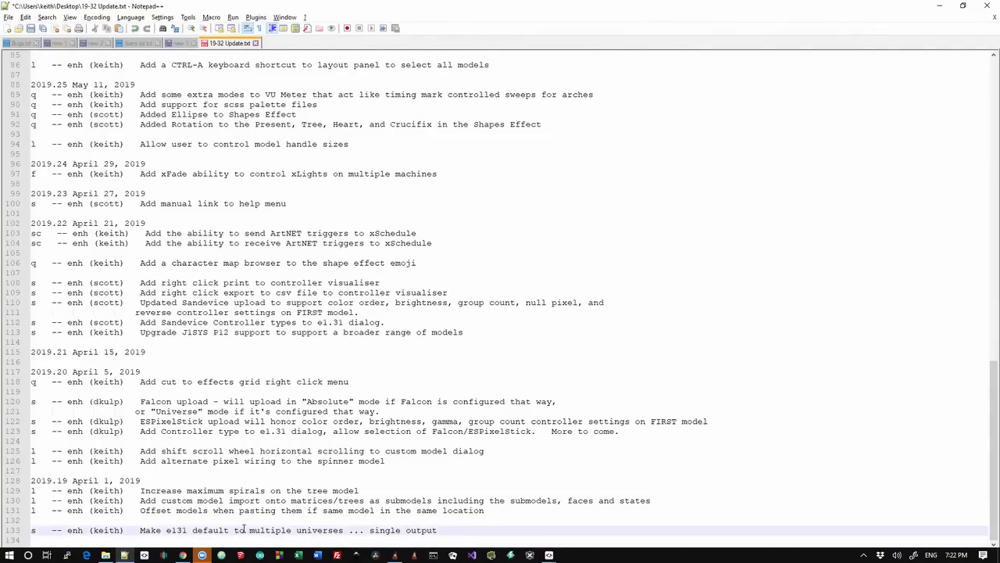
pyautogui.press('Home')
pyautogui.hotkey('shift', 'End')
# Switch to xLights, copy the Star-2 model and paste five offset copies into the layout, leaving nothing selected.
pyautogui.hotkey('alt', 'Tab')
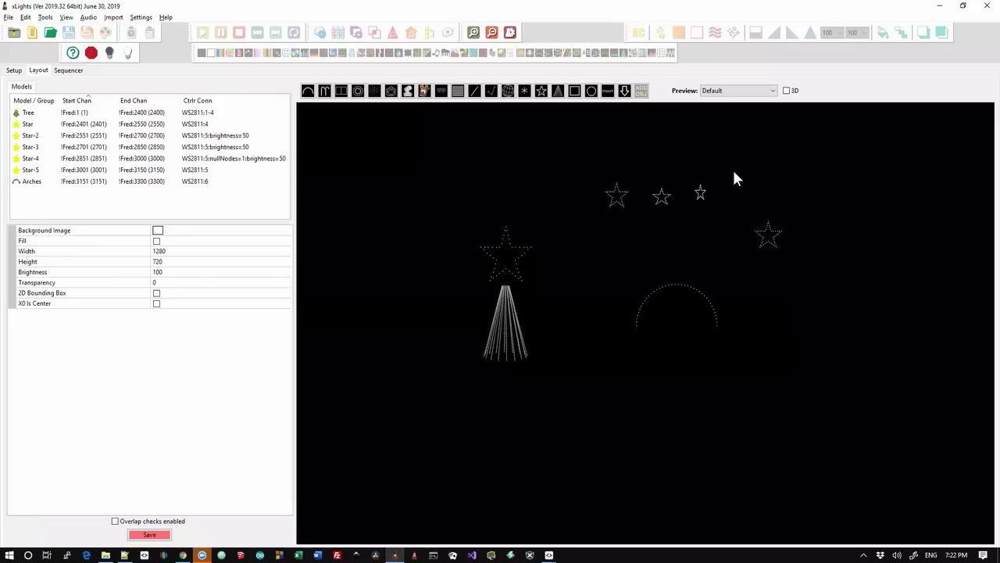
pyautogui.click(617, 200)
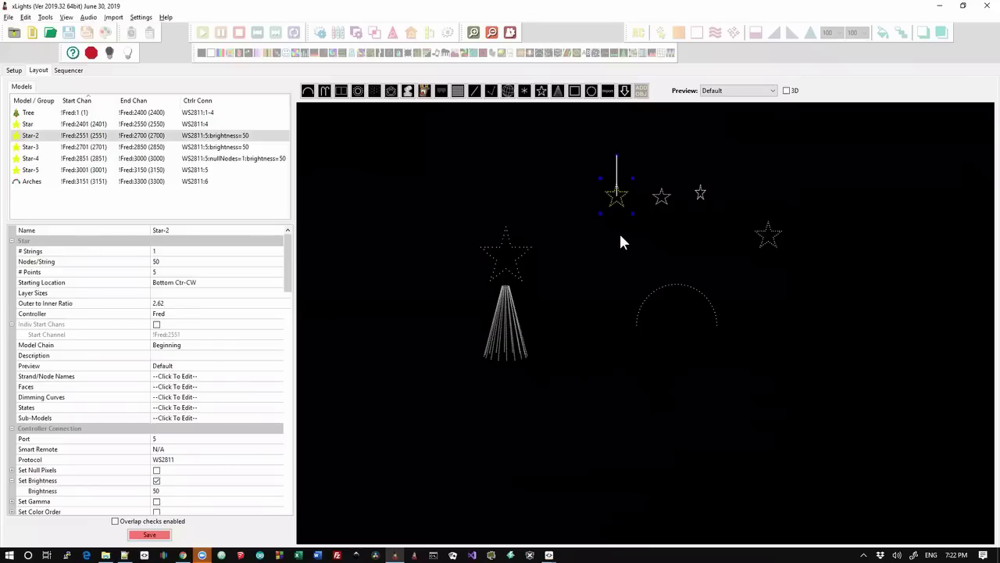
pyautogui.hotkey('ctrl', 'c')
pyautogui.hotkey('ctrl', 'v')
pyautogui.hotkey('ctrl', 'v')
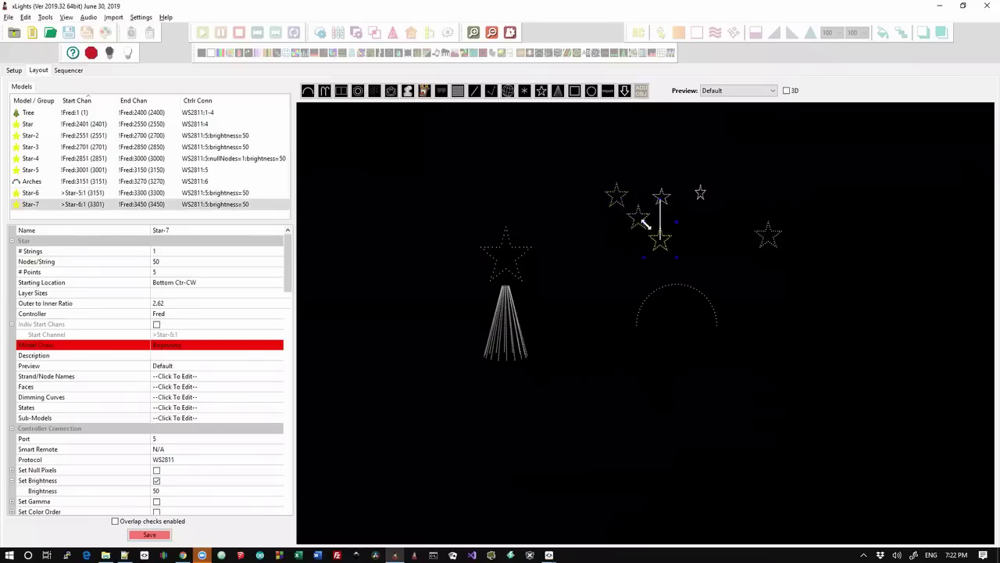
pyautogui.hotkey('ctrl', 'v')
pyautogui.hotkey('ctrl', 'v')
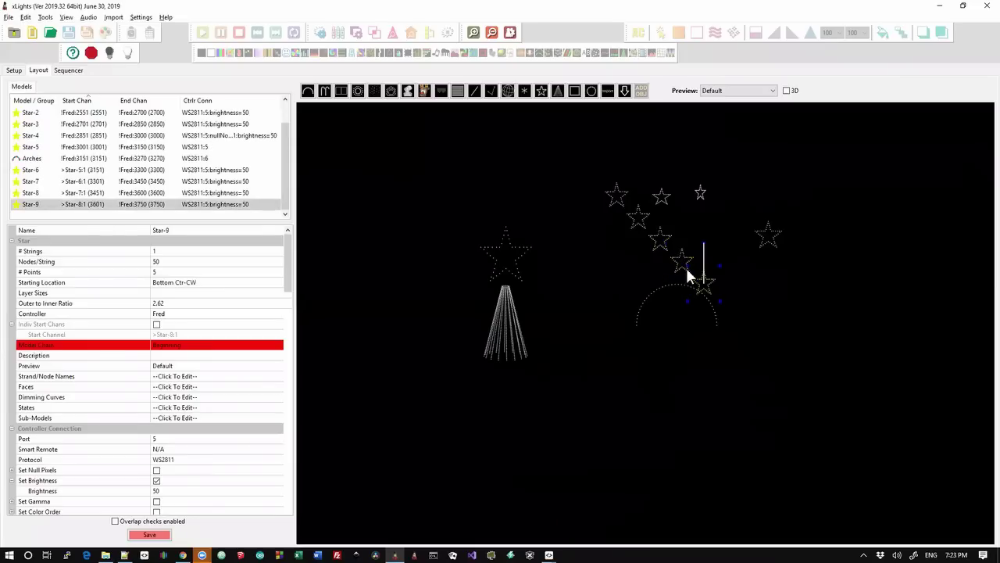
pyautogui.hotkey('ctrl', 'v')
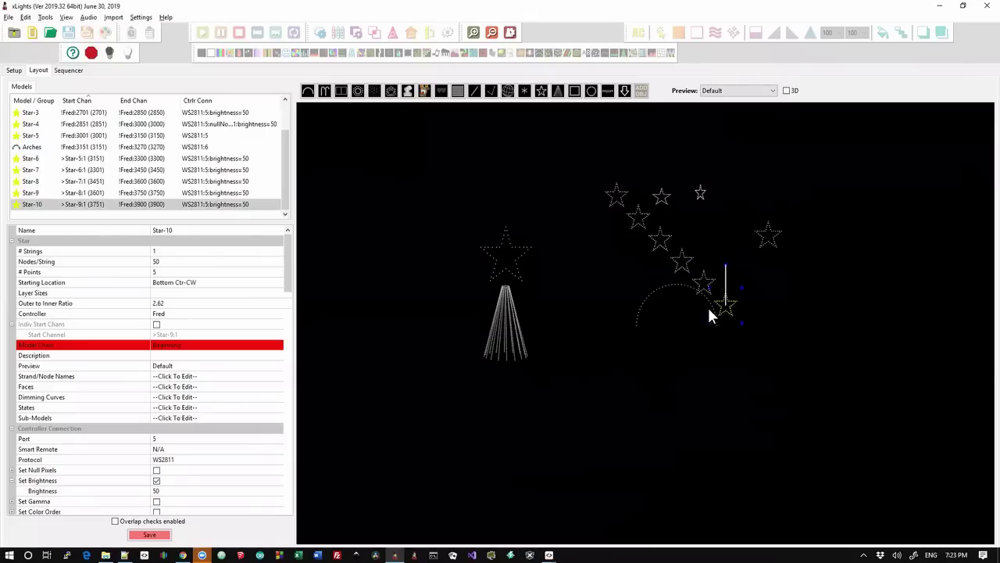
pyautogui.click(654, 296)
pyautogui.click(594, 271)
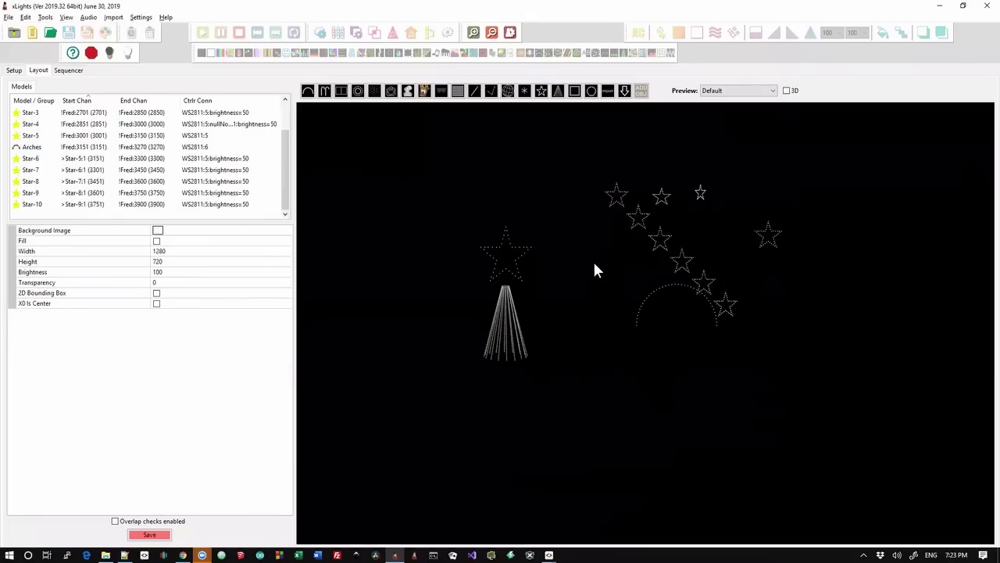
# Switch to Notepad++, highlight the release note on custom model import onto matrices/trees, and return to xLights.
pyautogui.hotkey('alt', 'Tab')
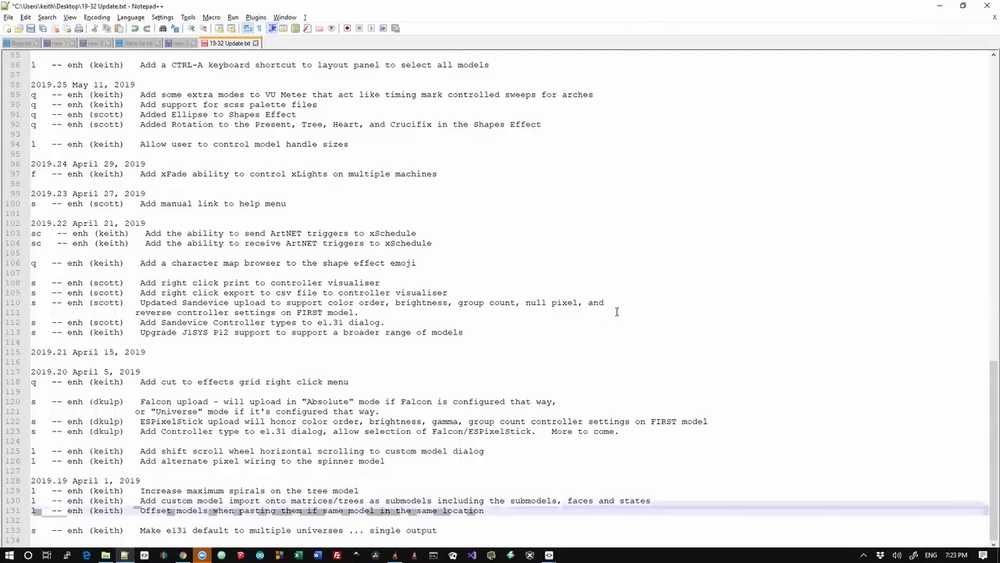
pyautogui.hotkey('shift', 'Up')
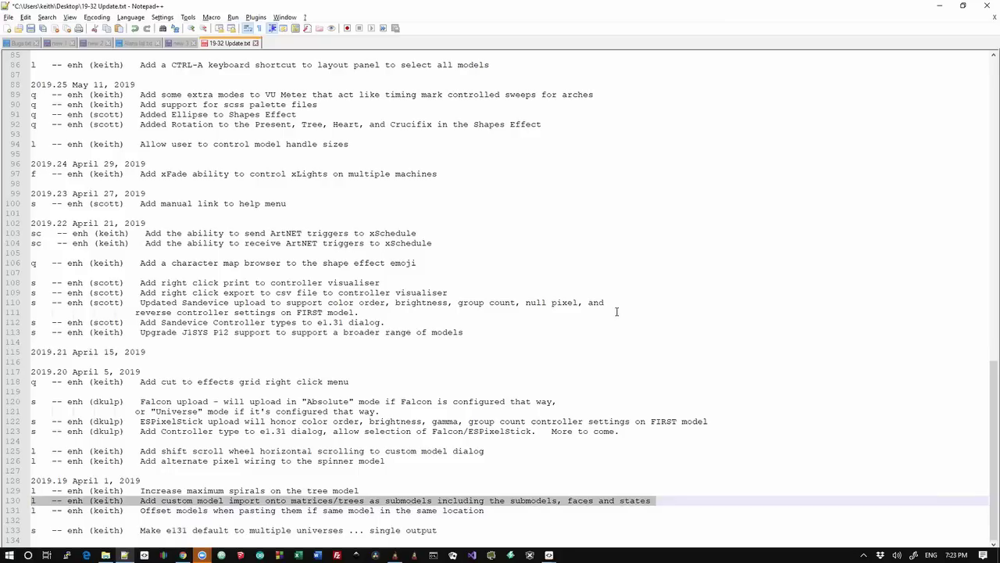
pyautogui.hotkey('alt', 'Tab')
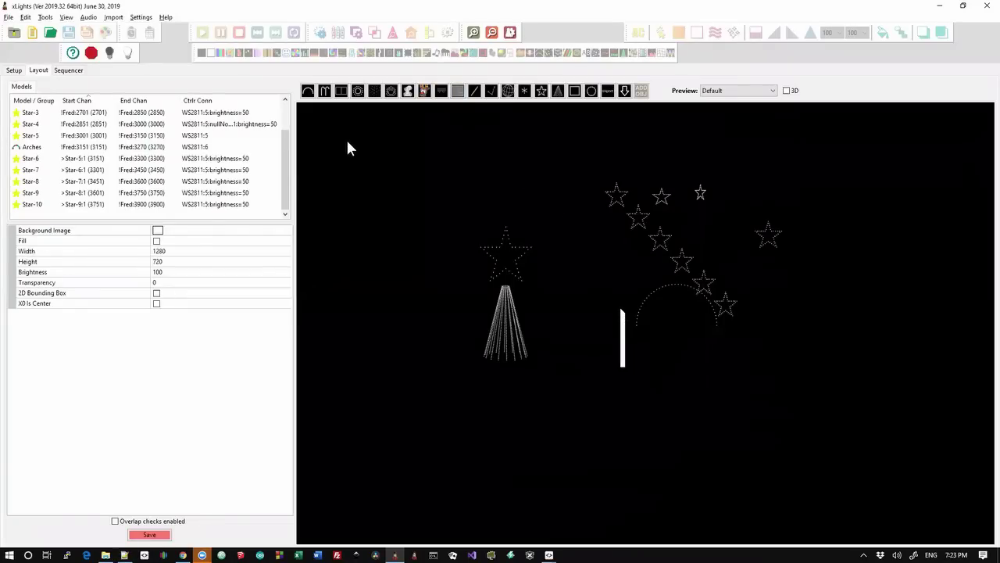
# Draw a matrix model in the empty area above the tree, with 50 strings, and save the layout.
pyautogui.moveTo(348, 142); pyautogui.dragTo(452, 231)
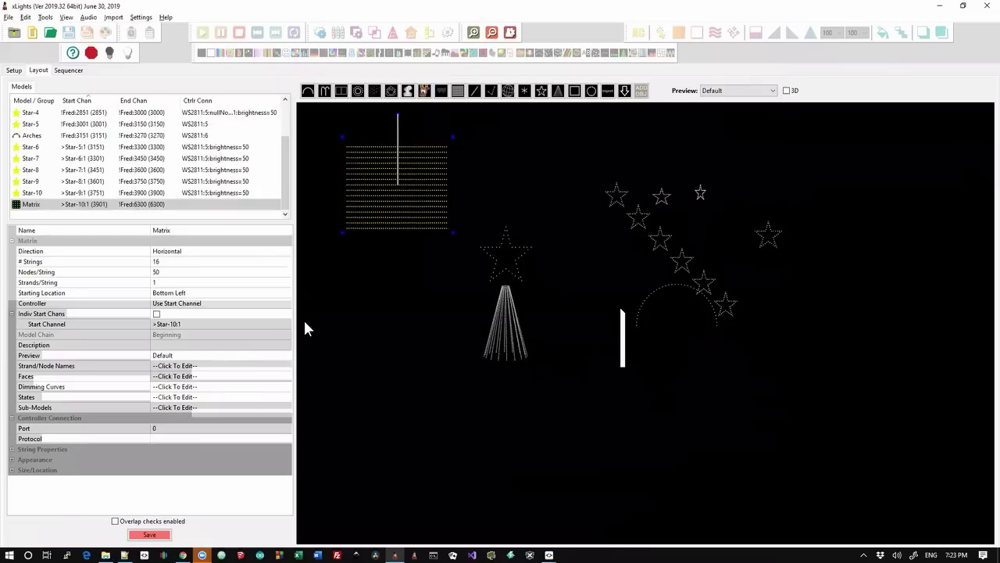
pyautogui.click(176, 261)
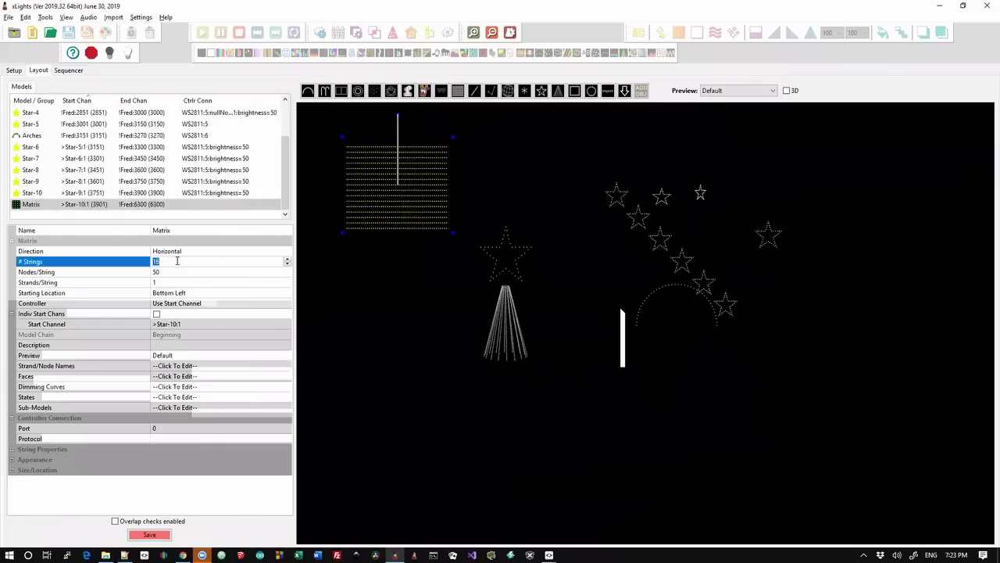
pyautogui.write('50')
pyautogui.press('Return')
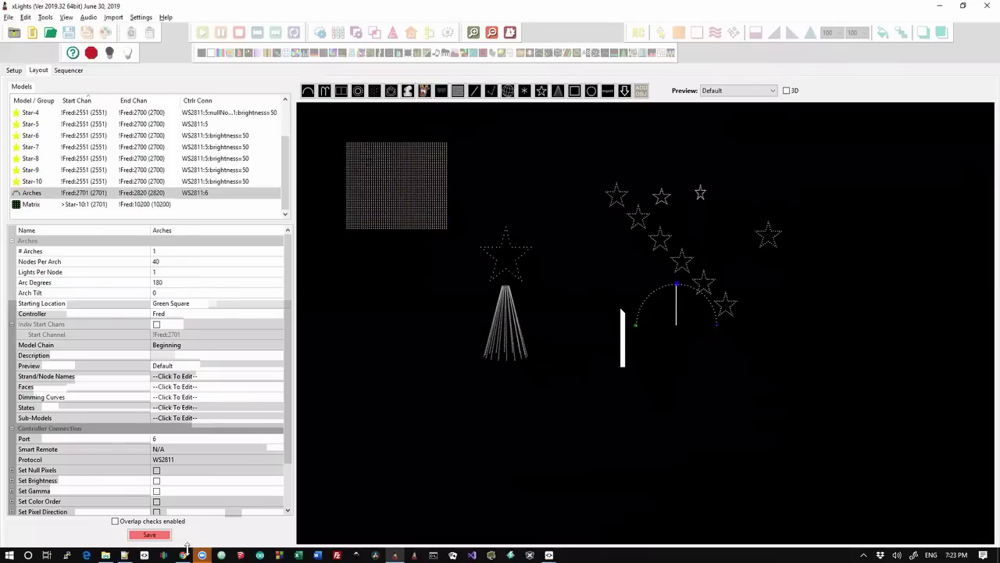
pyautogui.click(160, 536)
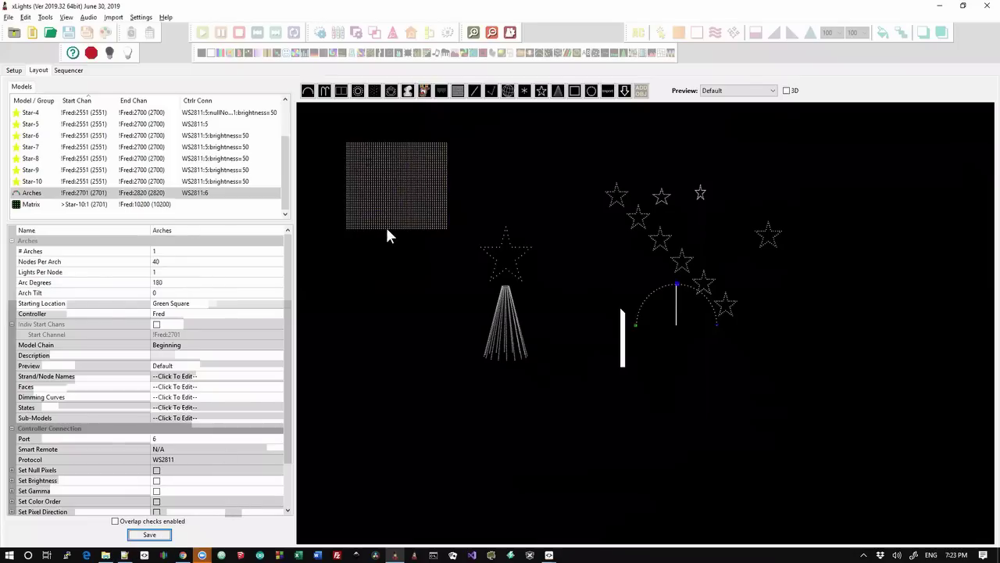
# Place a downloaded model beyond the stars, choosing Boscoyo Studio's ChromaFlakes 12"-- 2 prong from the Christmas 12" Snowflakes.
pyautogui.click(409, 191)
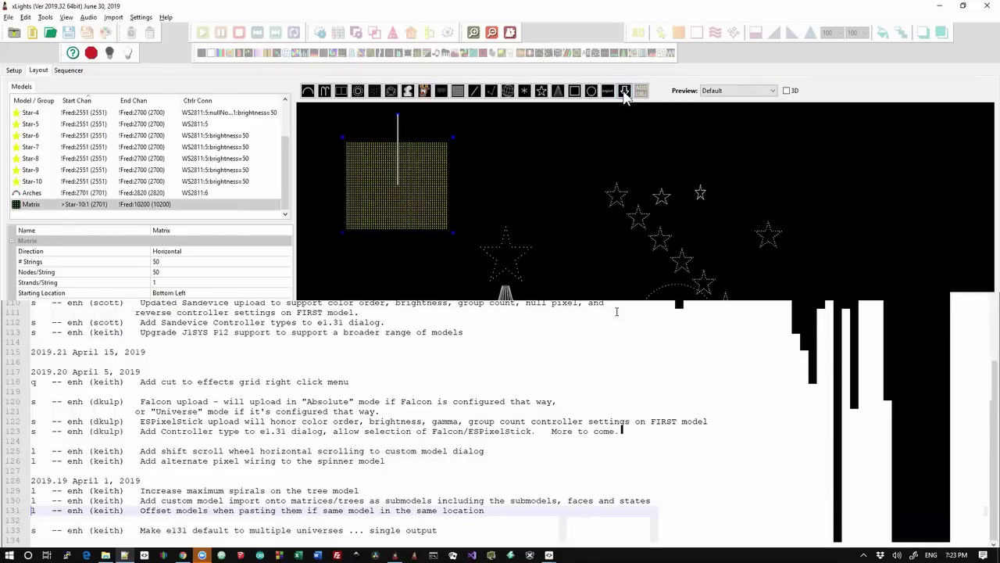
pyautogui.click(629, 117)
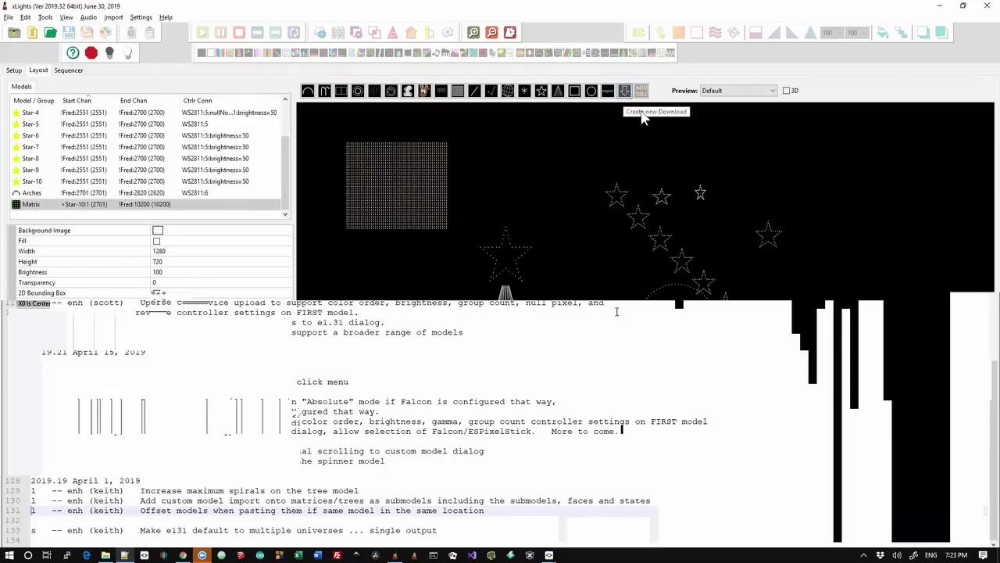
pyautogui.moveTo(851, 161)
pyautogui.mouseDown()
pyautogui.moveTo(884, 212)
pyautogui.moveTo(898, 212)
pyautogui.mouseUp()
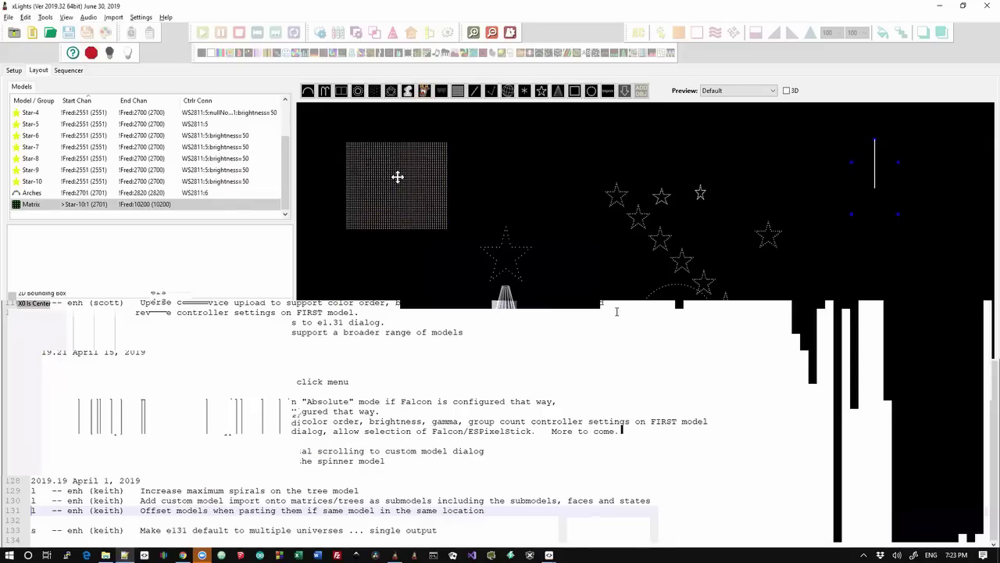
pyautogui.click(873, 200)
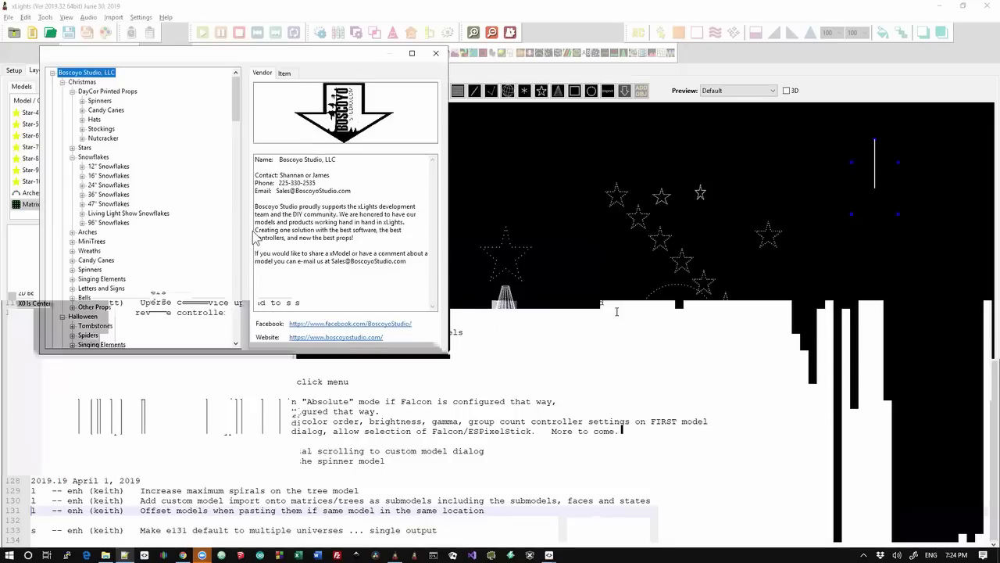
pyautogui.click(82, 167)
pyautogui.click(118, 176)
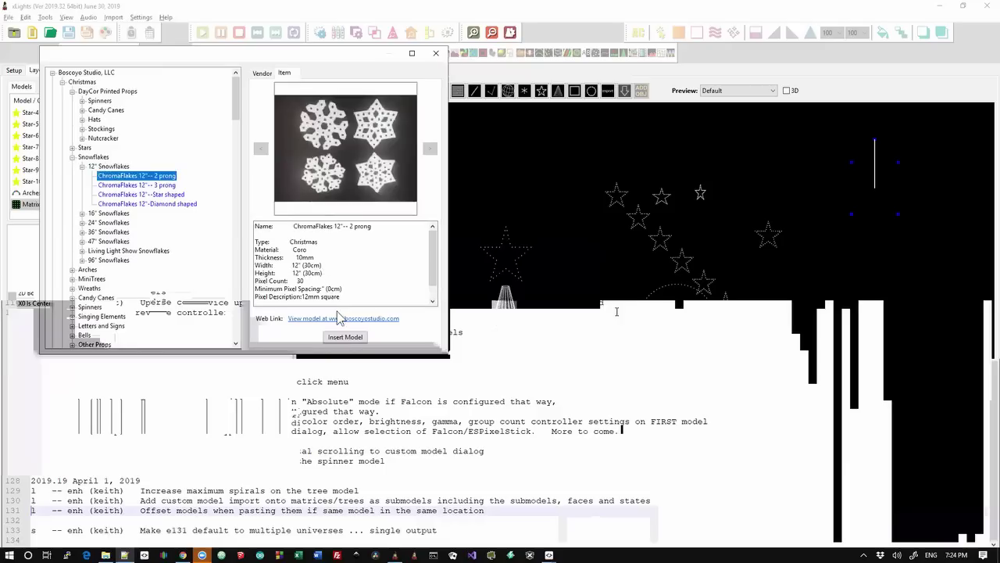
pyautogui.click(345, 338)
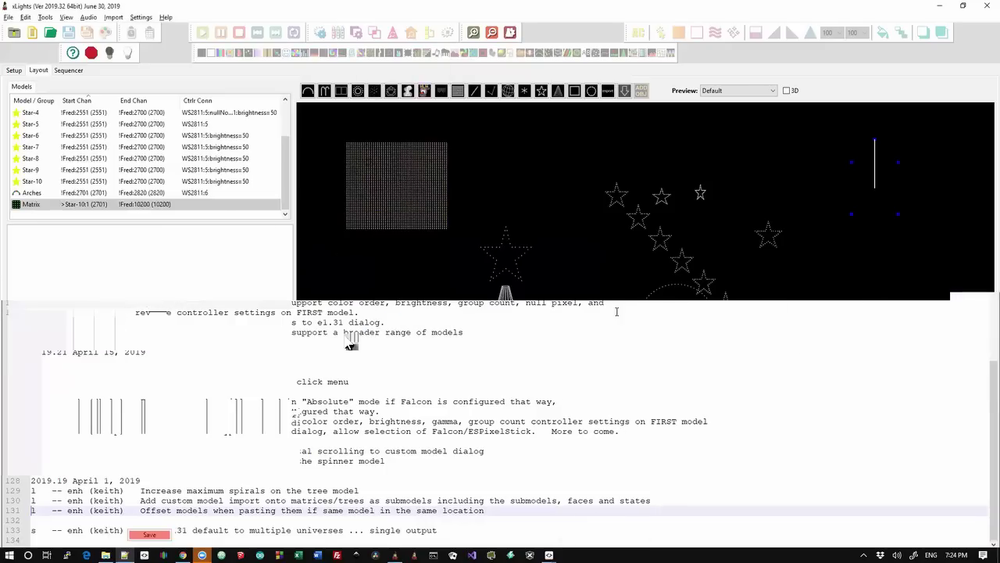
# Export the snowflake as Boscoyo ChromaFlake 12 2 prong.xmodel in the Demo folder, and move the model closer to the stars.
pyautogui.rightClick(873, 206)
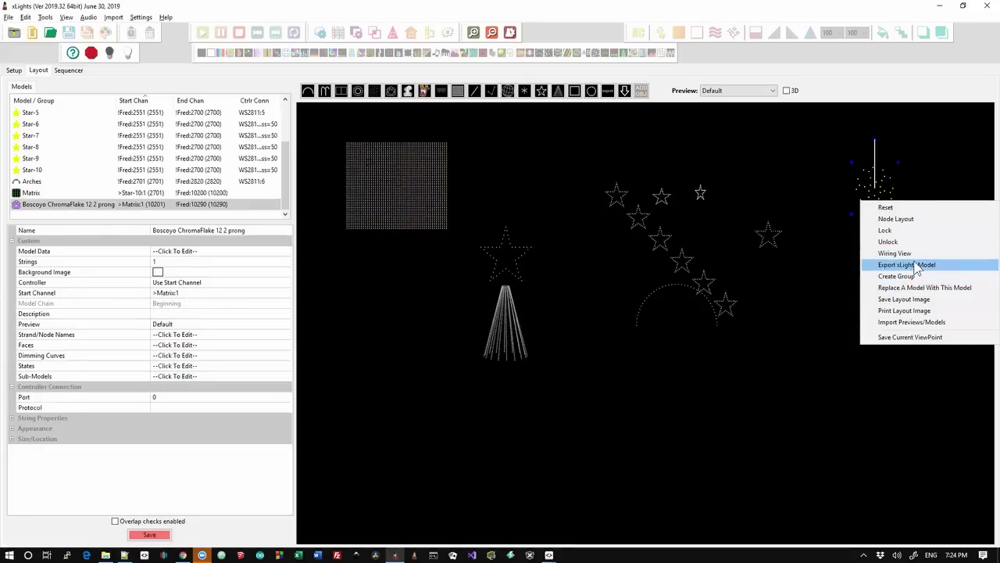
pyautogui.click(914, 265)
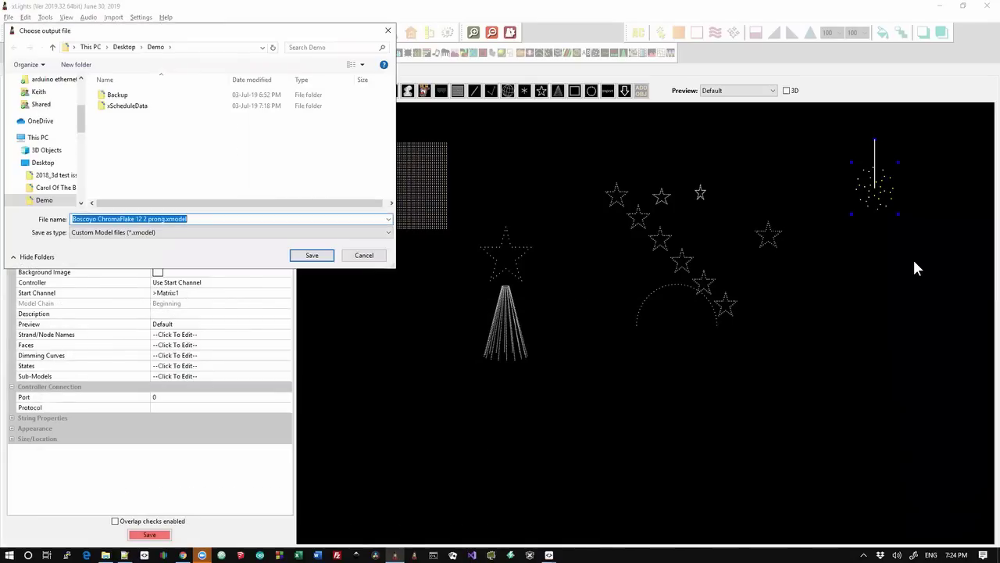
pyautogui.press('Return')
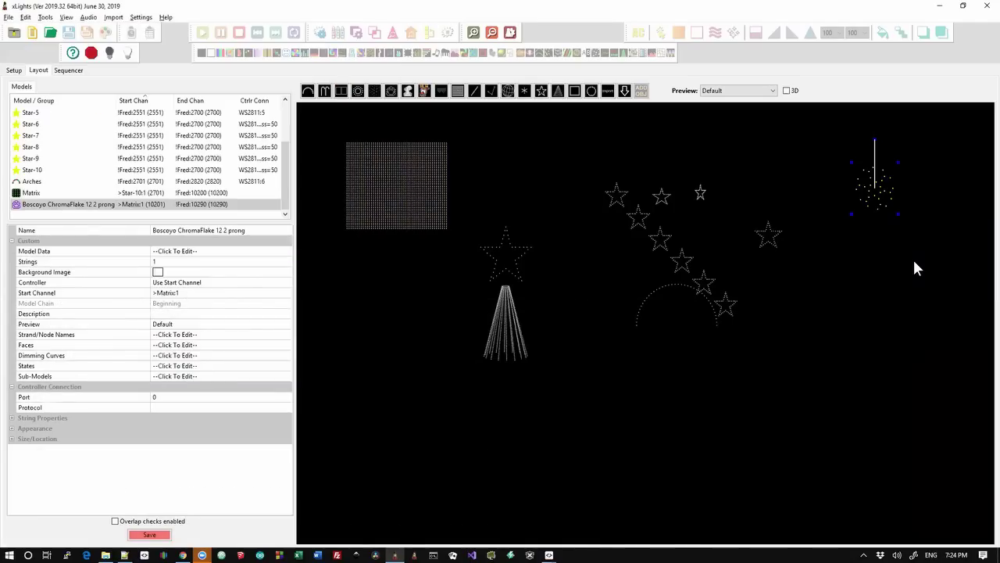
pyautogui.click(570, 167)
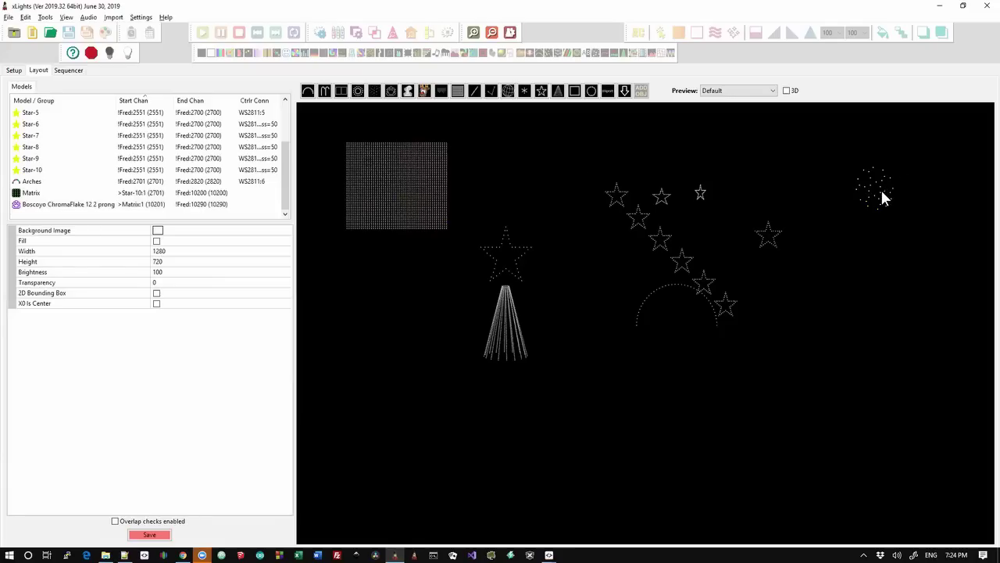
pyautogui.moveTo(880, 197); pyautogui.dragTo(814, 170)
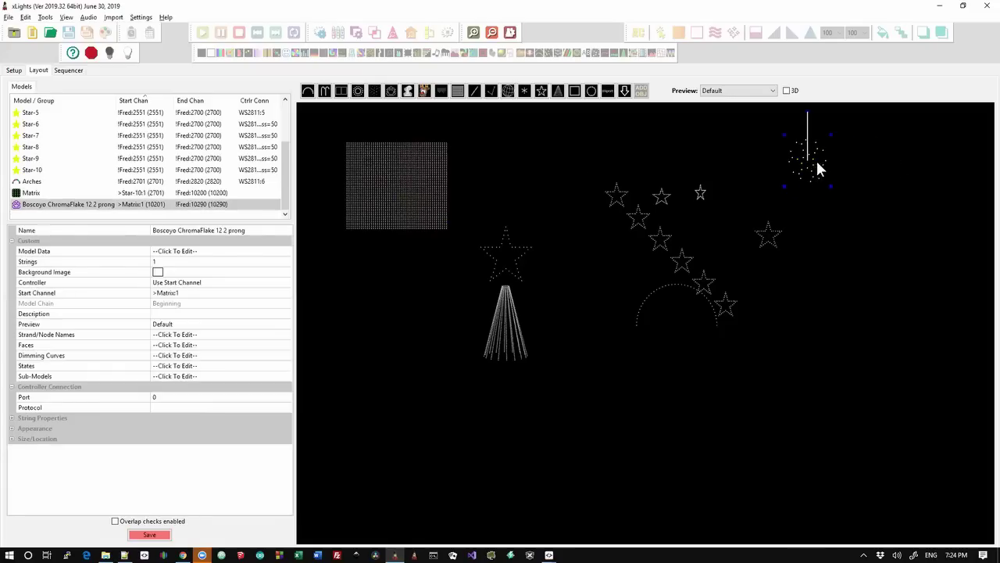
# Import Boscoyo ChromaFlake 12 2 prong.xmodel as a custom submodel of the matrix, using the centre alignment point.
pyautogui.click(386, 179)
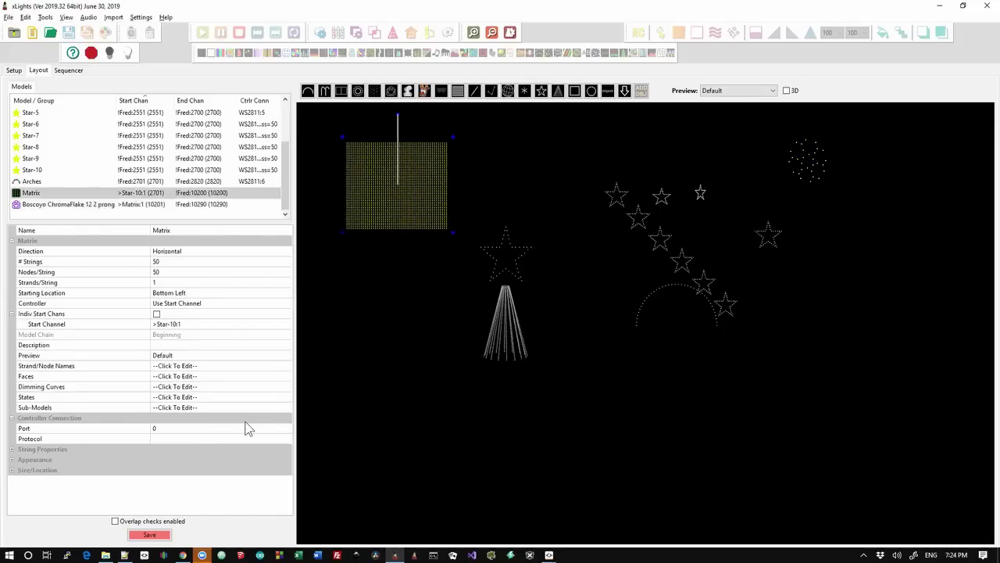
pyautogui.click(288, 408)
pyautogui.click(289, 407)
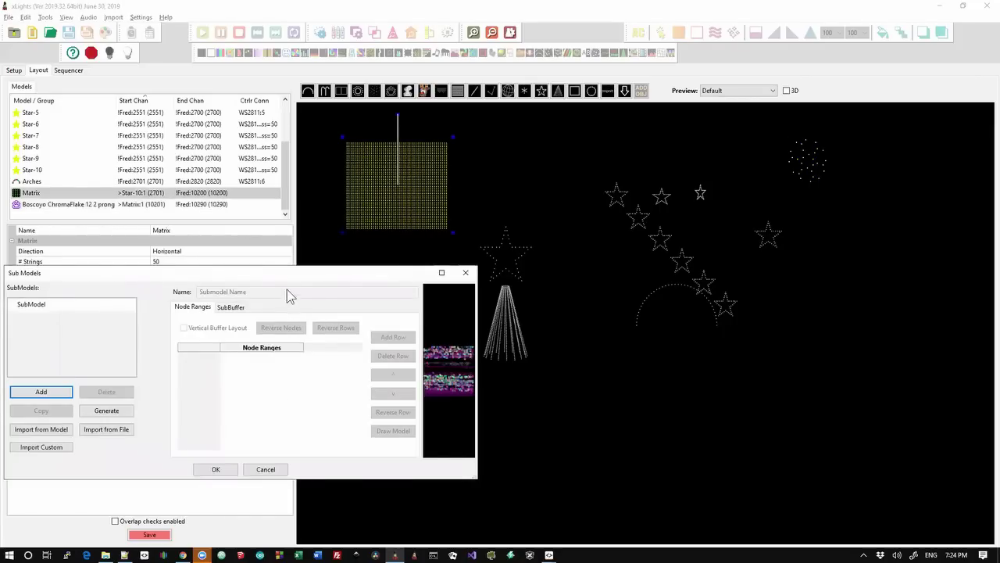
pyautogui.moveTo(295, 275); pyautogui.dragTo(491, 265)
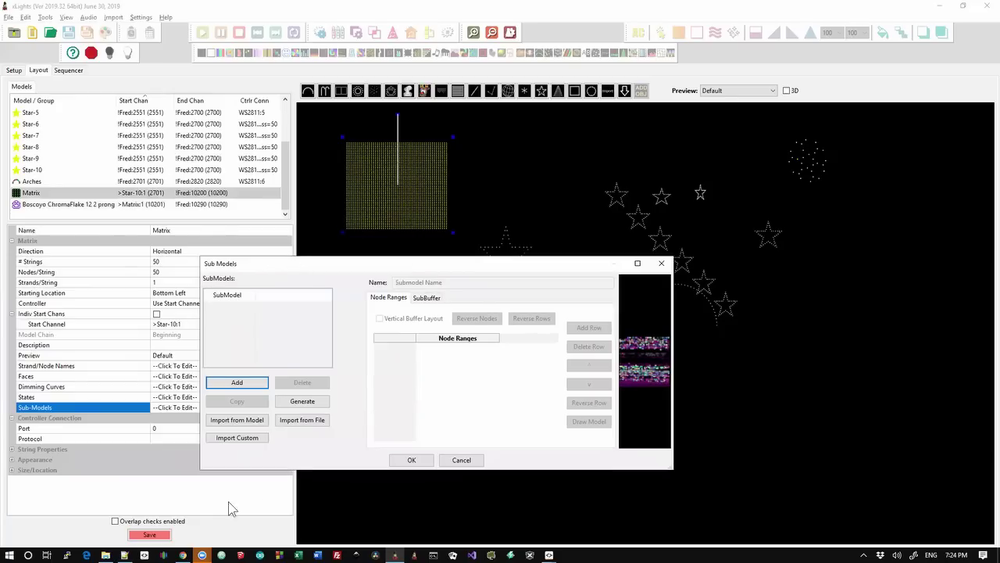
pyautogui.click(238, 437)
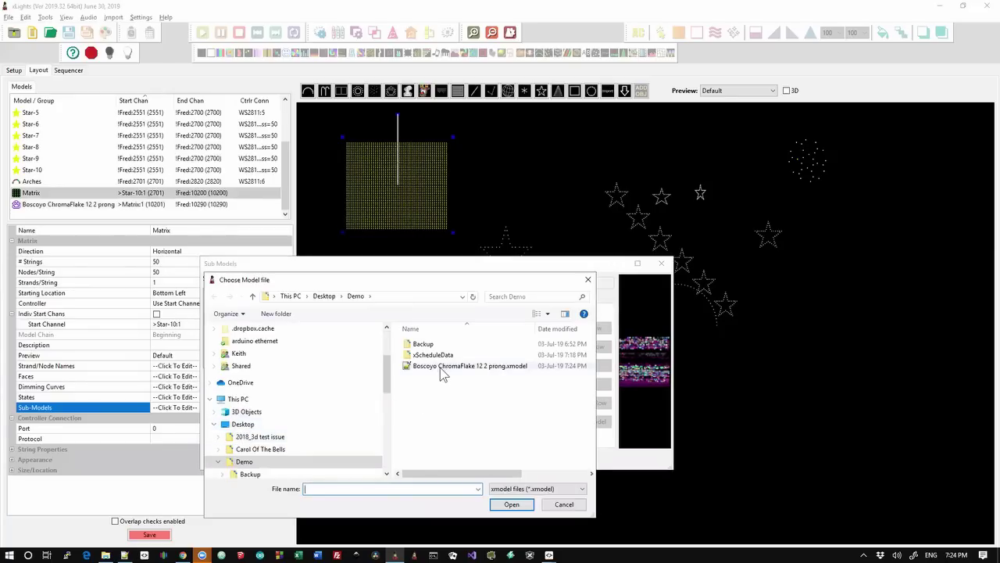
pyautogui.doubleClick(441, 370)
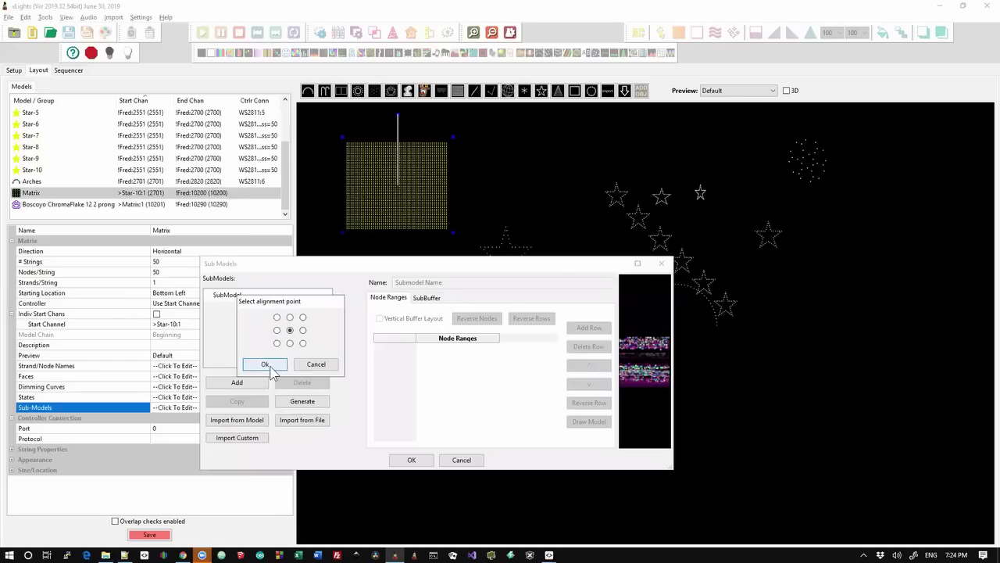
pyautogui.click(266, 365)
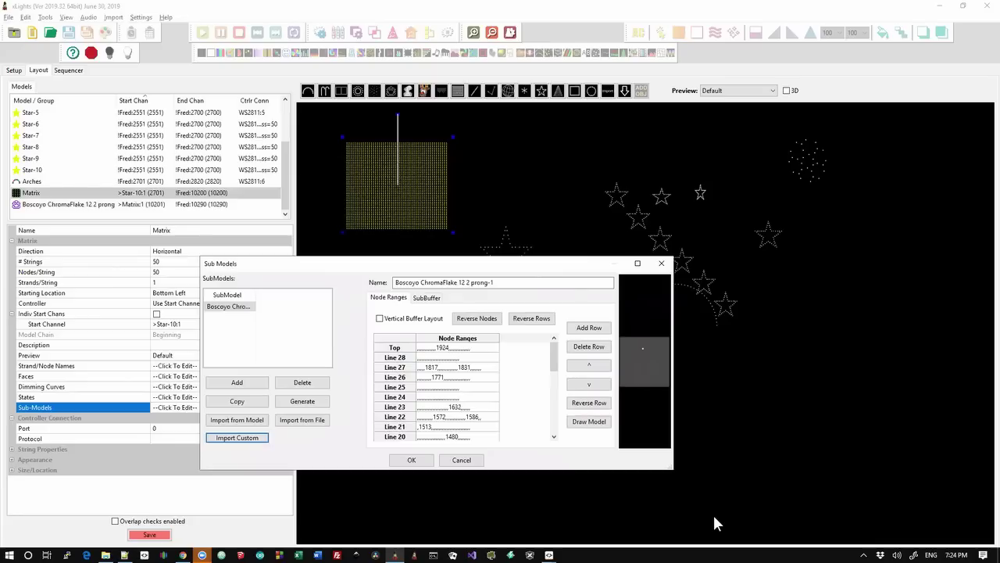
# Enlarge the Sub Models dialog to check the imported snowflake's node preview, and accept the matrix's submodel.
pyautogui.moveTo(674, 469); pyautogui.dragTo(702, 507)
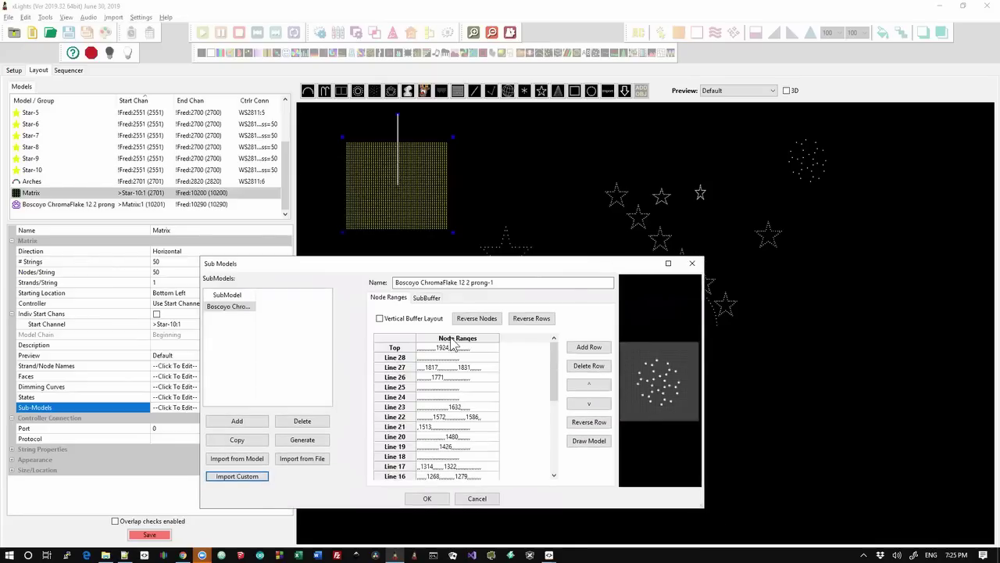
pyautogui.moveTo(643, 367)
pyautogui.click(416, 498)
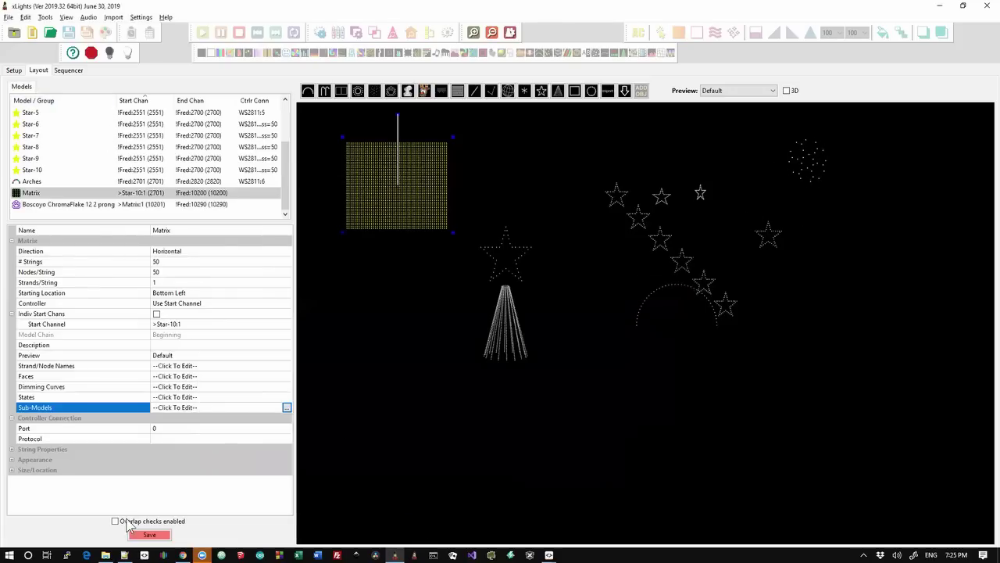
# Save the layout changes and create a new sequence.
pyautogui.click(139, 536)
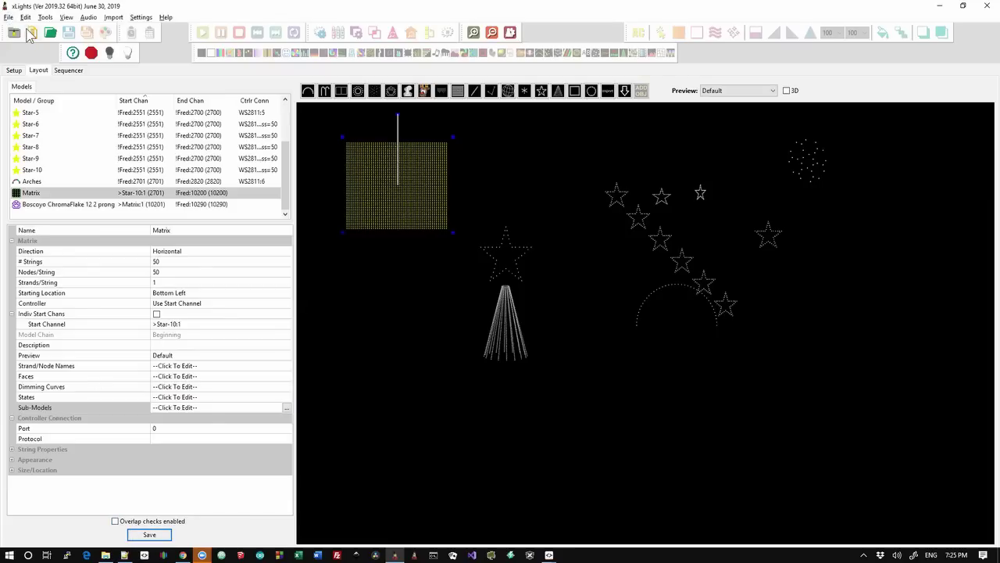
pyautogui.click(31, 33)
pyautogui.click(317, 249)
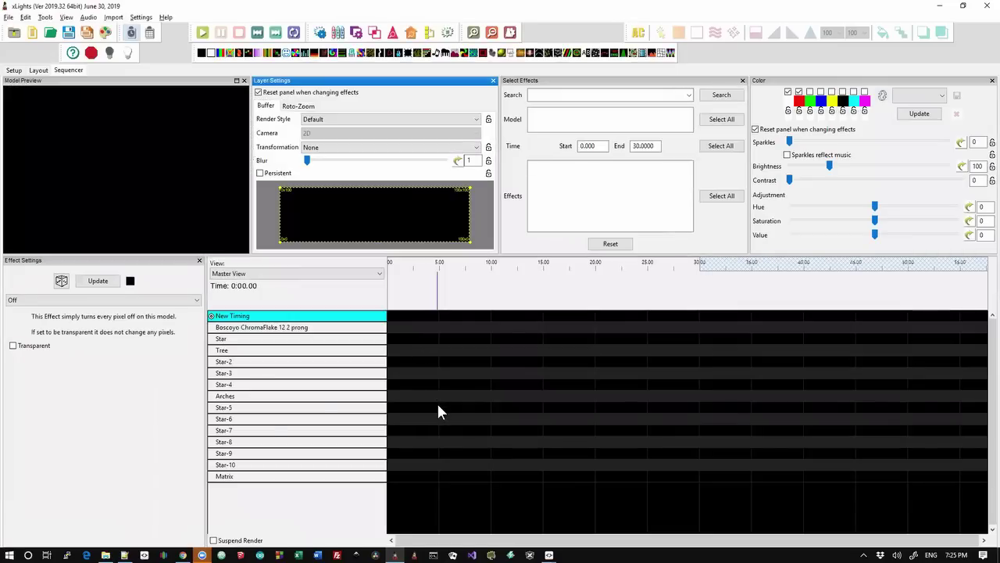
# Expand the Matrix model's rows and place a Bars effect on its Boscoyo ChromaFlake 12 2 prong-1 submodel at about 6 seconds.
pyautogui.click(332, 478)
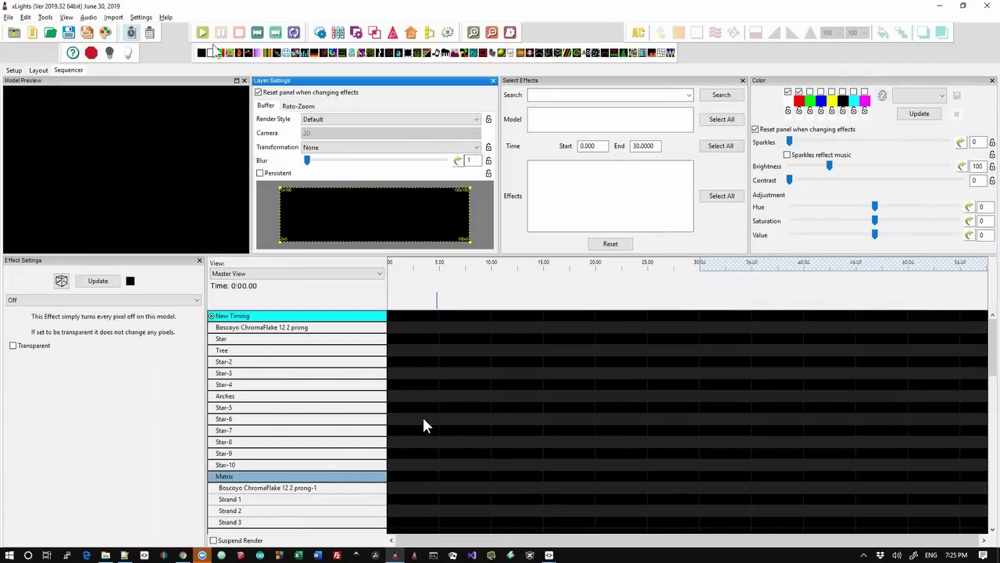
pyautogui.moveTo(227, 54); pyautogui.dragTo(460, 488)
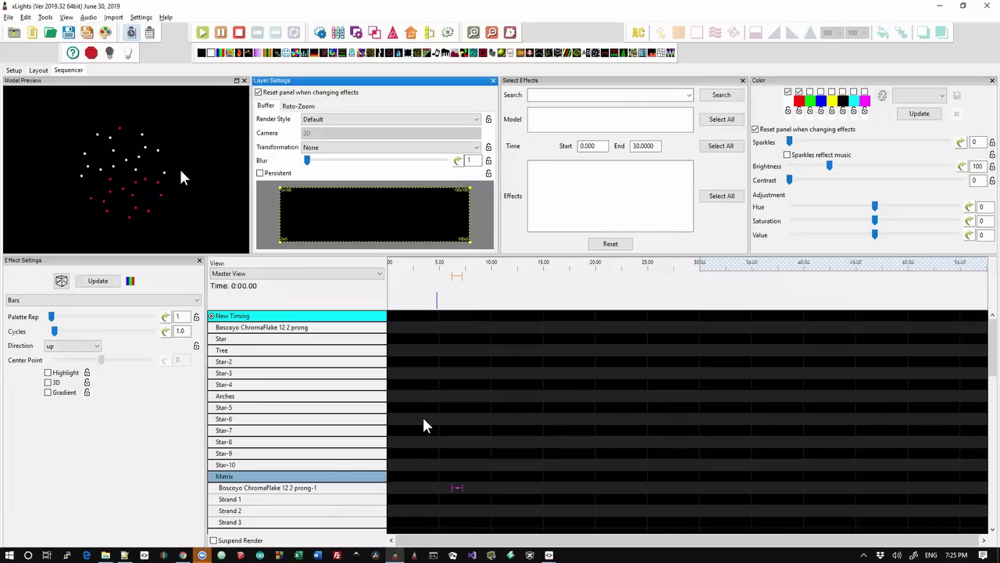
# Return to the layout view, switch to Notepad++ and highlight the 2019.19 note about increasing maximum spirals on the tree model.
pyautogui.click(38, 70)
pyautogui.hotkey('alt', 'Tab')
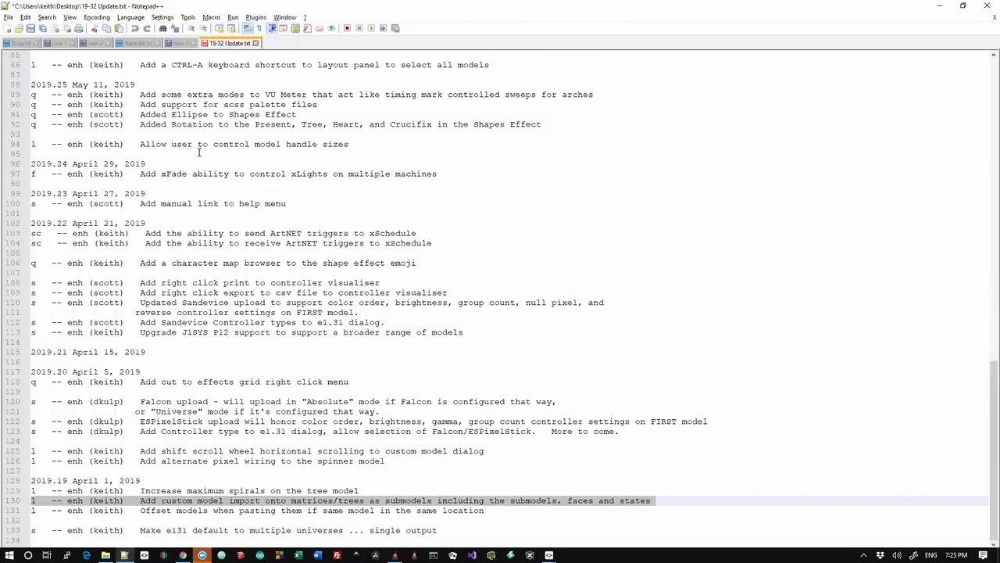
pyautogui.hotkey('alt', 'f')
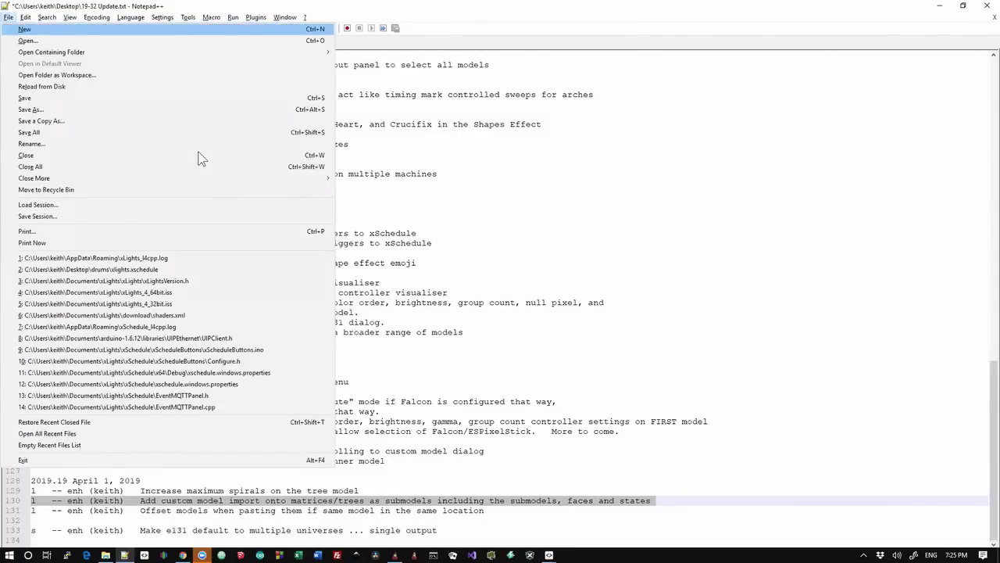
pyautogui.press('Escape')
pyautogui.hotkey('shift', 'Up')
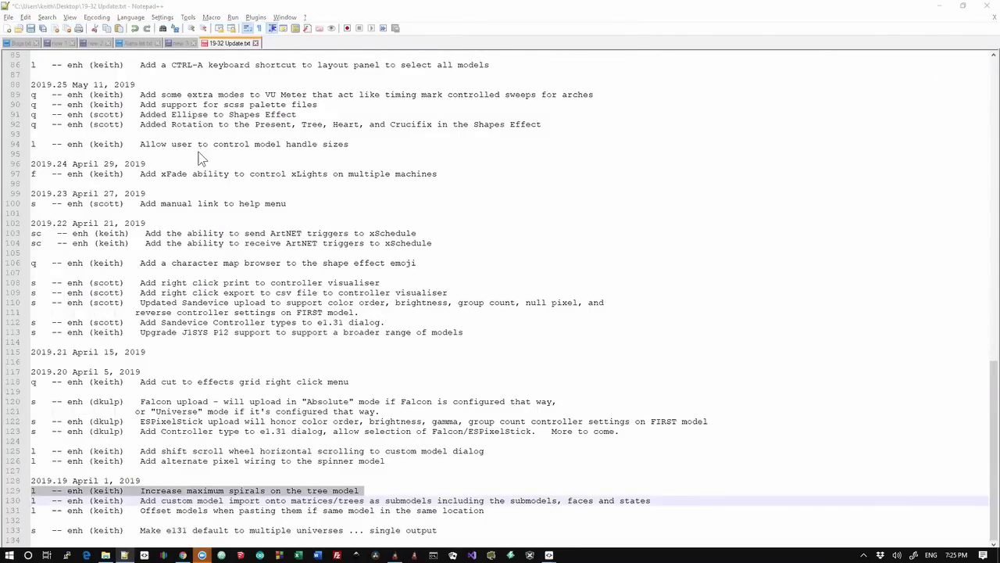
# Switch to xLights and draw a new tree model below the matrix, beside the existing tree.
pyautogui.hotkey('alt', 'Tab')
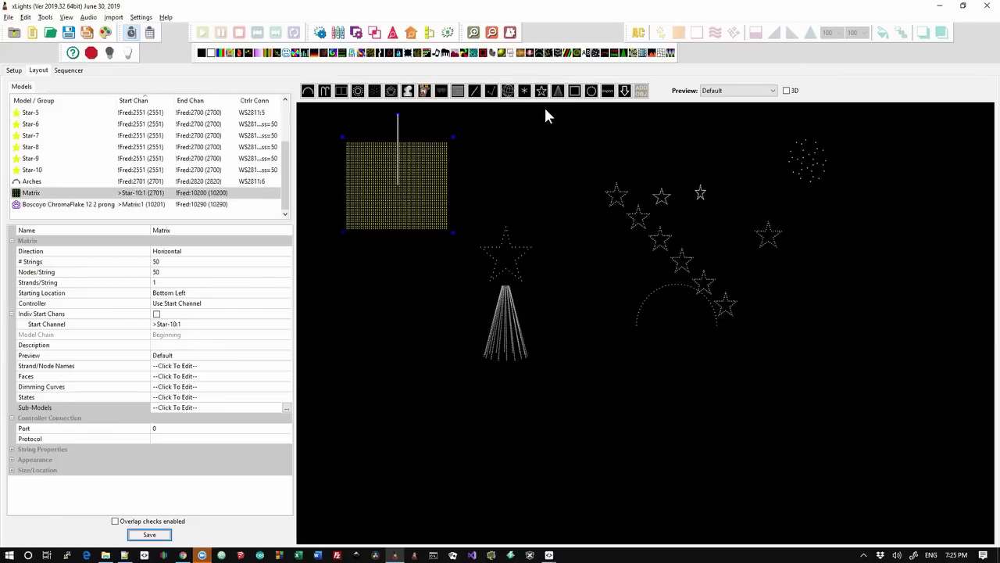
pyautogui.click(557, 91)
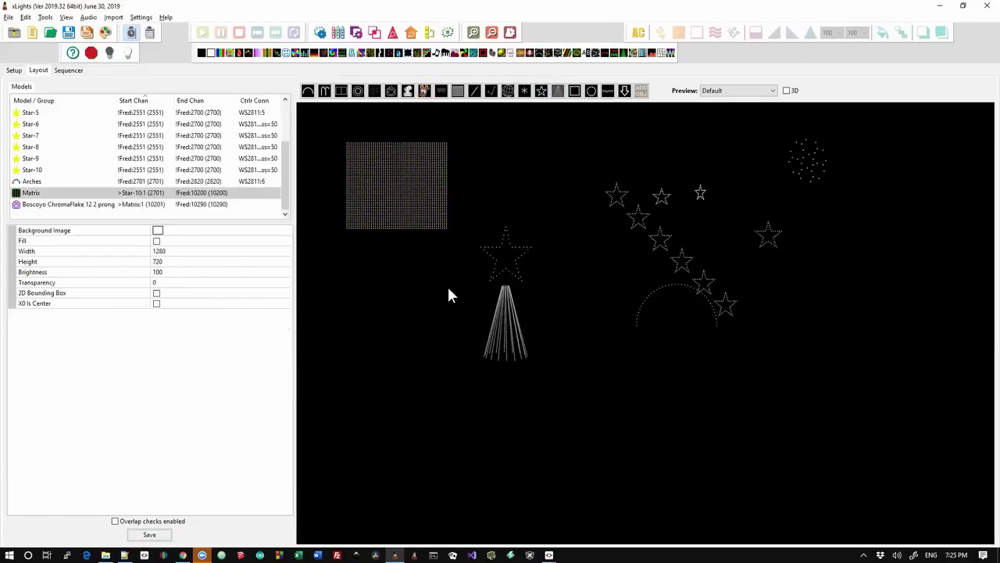
pyautogui.moveTo(379, 301); pyautogui.dragTo(422, 389)
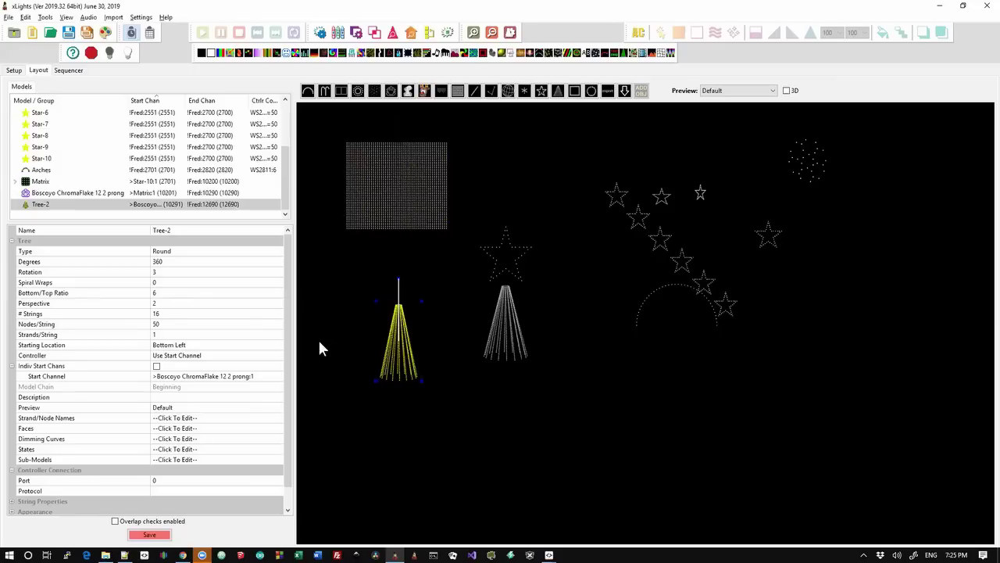
# Set the new tree to 200 nodes per string and 1 string.
pyautogui.click(174, 324)
pyautogui.write('200')
pyautogui.press('Tab')
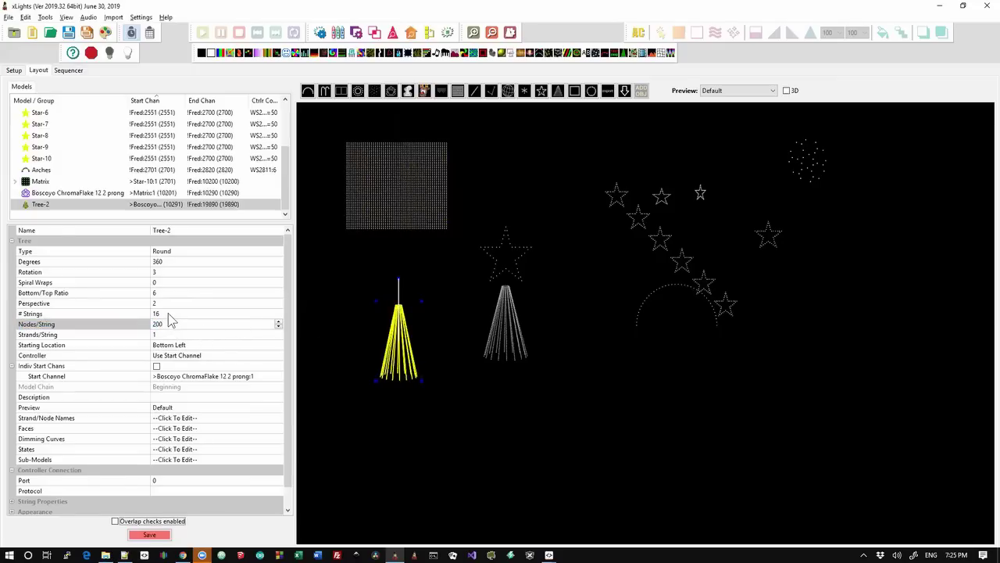
pyautogui.click(169, 314)
pyautogui.write('1')
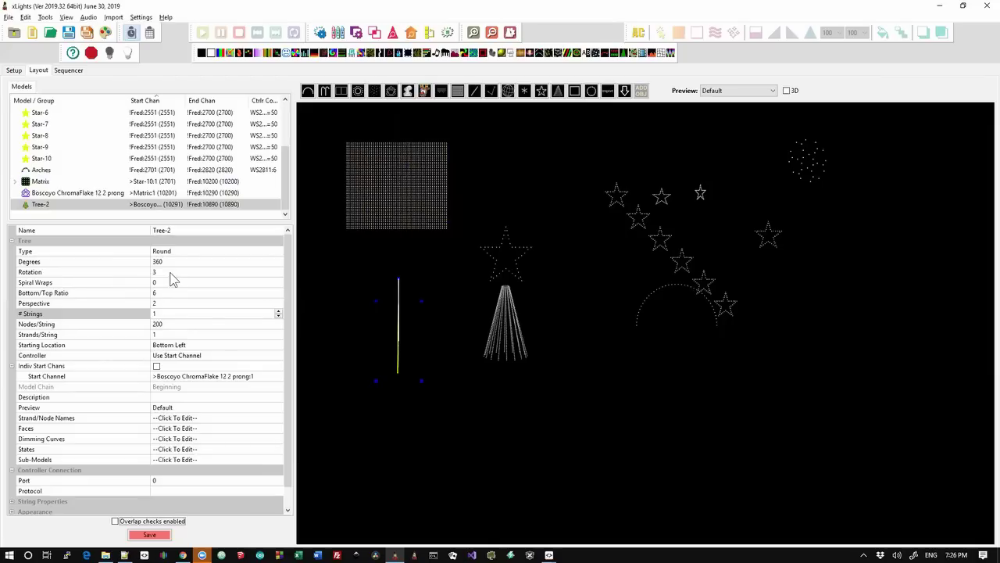
# Raise the new tree's spiral wraps to 44, enlarge the tree towards the existing star, and deselect it.
pyautogui.click(164, 292)
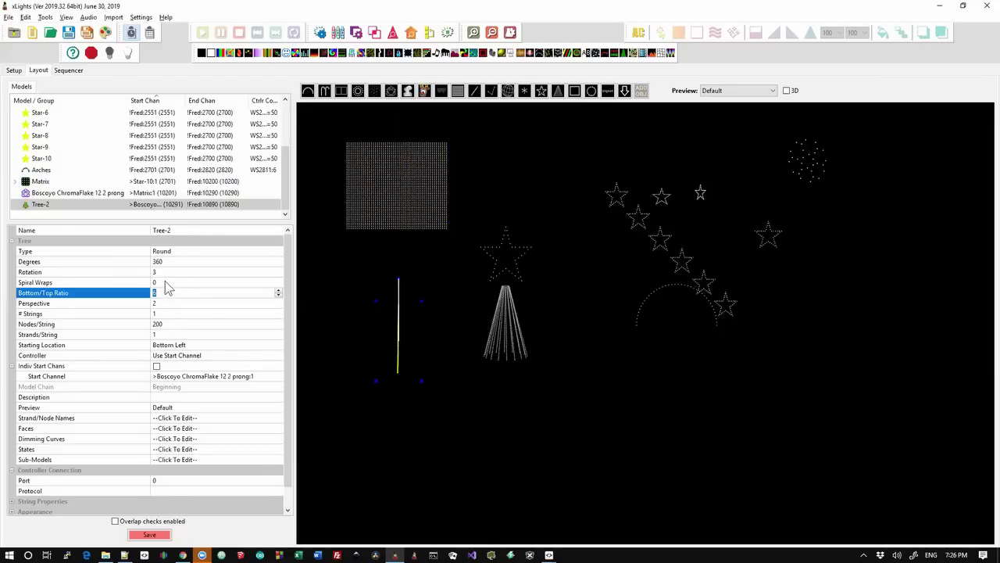
pyautogui.click(165, 282)
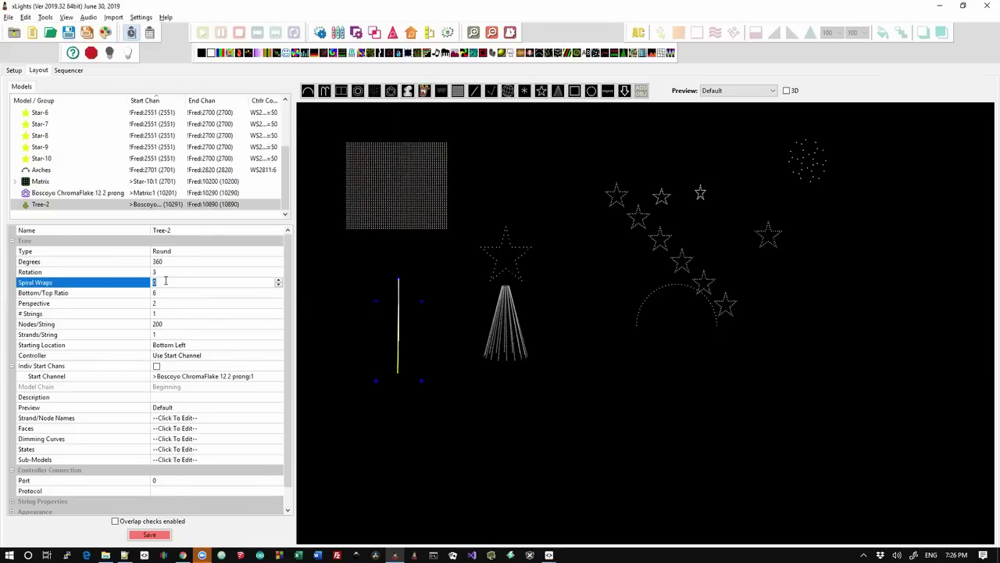
pyautogui.click(279, 282)
pyautogui.click(279, 280)
pyautogui.click(279, 280)
pyautogui.click(279, 280)
pyautogui.click(279, 280)
pyautogui.click(279, 281)
pyautogui.click(279, 281)
pyautogui.click(279, 281)
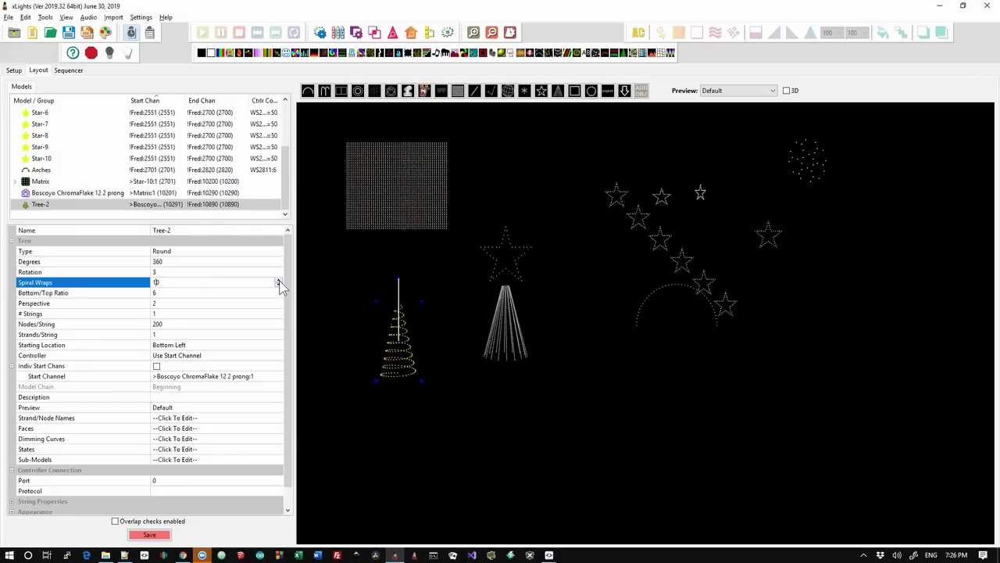
pyautogui.click(279, 281)
pyautogui.click(279, 280)
pyautogui.click(279, 280)
pyautogui.click(279, 281)
pyautogui.click(279, 281)
pyautogui.click(279, 281)
pyautogui.click(279, 280)
pyautogui.click(278, 280)
pyautogui.click(279, 281)
pyautogui.click(279, 281)
pyautogui.click(279, 281)
pyautogui.click(279, 280)
pyautogui.click(279, 281)
pyautogui.click(279, 281)
pyautogui.click(279, 281)
pyautogui.click(279, 280)
pyautogui.click(279, 280)
pyautogui.click(279, 281)
pyautogui.click(279, 280)
pyautogui.click(279, 280)
pyautogui.click(279, 281)
pyautogui.click(279, 280)
pyautogui.click(279, 281)
pyautogui.click(279, 281)
pyautogui.click(279, 280)
pyautogui.click(279, 281)
pyautogui.click(279, 280)
pyautogui.click(279, 281)
pyautogui.click(279, 281)
pyautogui.click(279, 280)
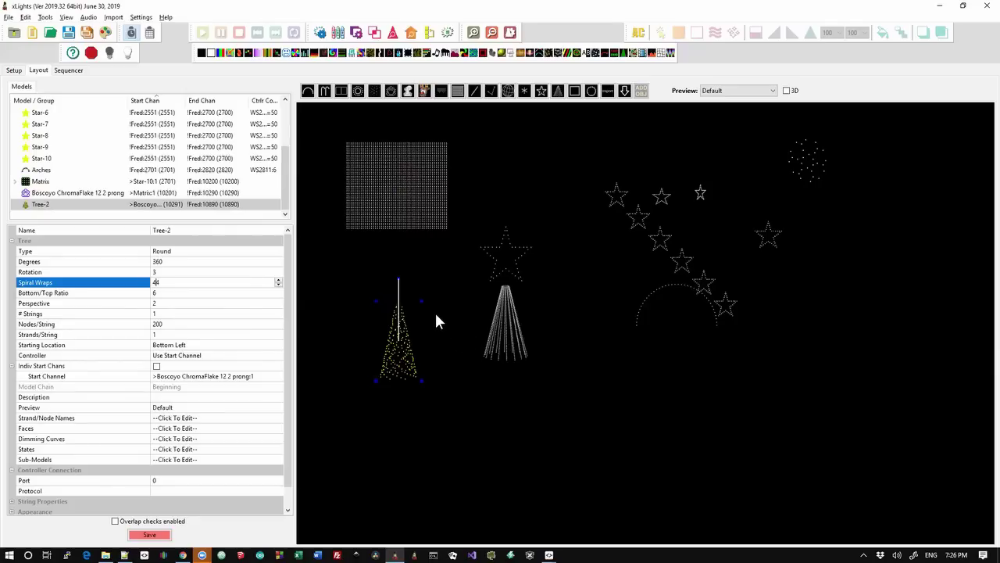
pyautogui.moveTo(422, 300); pyautogui.dragTo(467, 268)
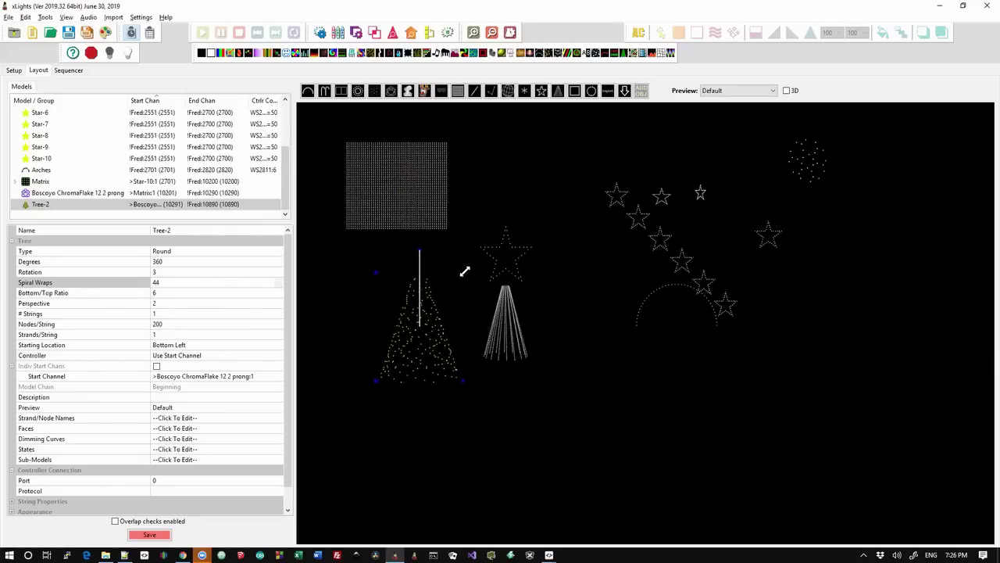
pyautogui.click(450, 455)
# Switch to Notepad++ and highlight the 2019.20 note about alternate pixel wiring for the spinner model.
pyautogui.hotkey('alt', 'Tab')
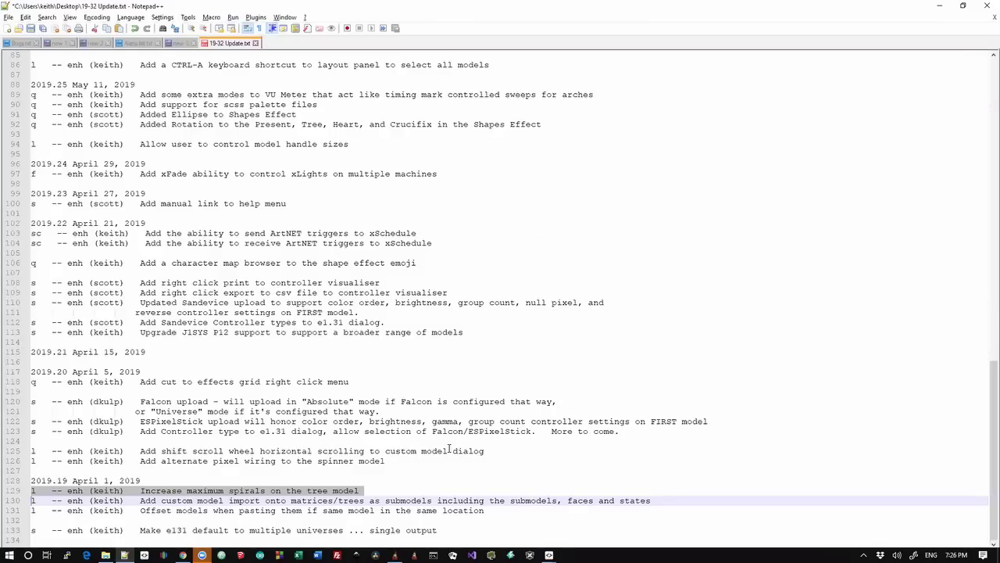
pyautogui.press('Up')
pyautogui.press('Up')
pyautogui.press('Up')
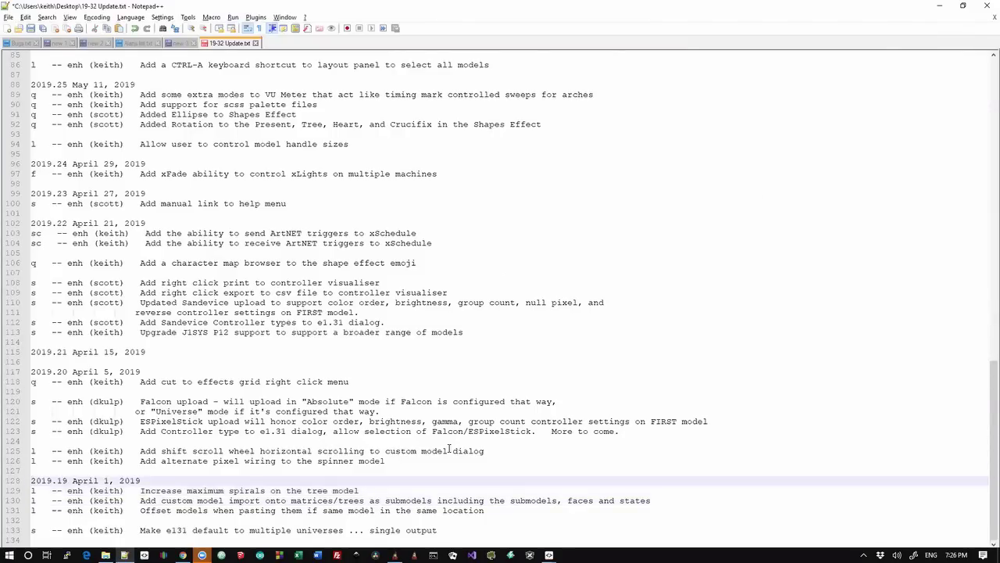
pyautogui.hotkey('shift', 'Up')
# Switch to xLights and draw a spinner model in the empty area below the arches.
pyautogui.hotkey('alt', 'Tab')
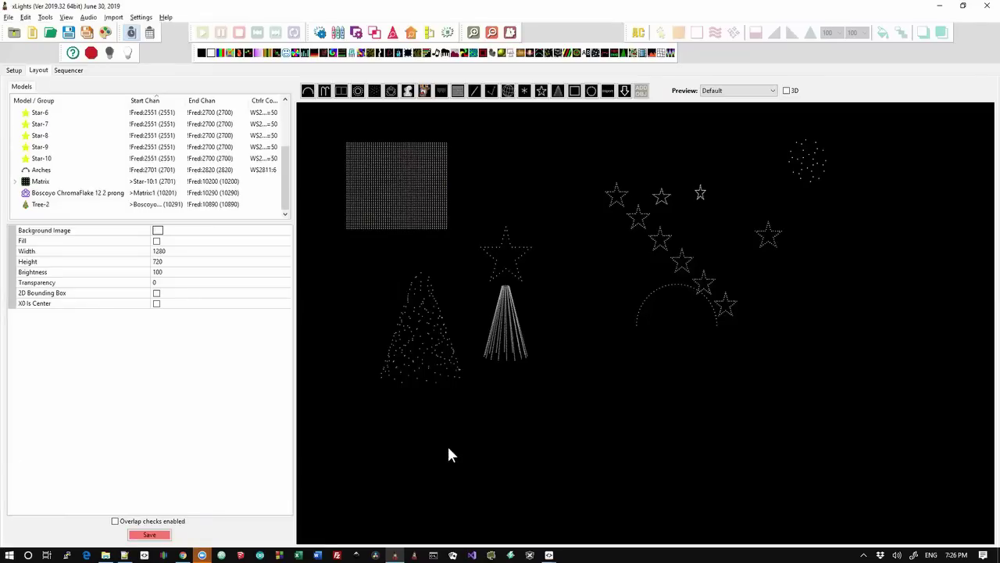
pyautogui.click(525, 91)
pyautogui.moveTo(619, 377)
pyautogui.mouseDown()
pyautogui.moveTo(690, 464)
pyautogui.moveTo(704, 463)
pyautogui.mouseUp()
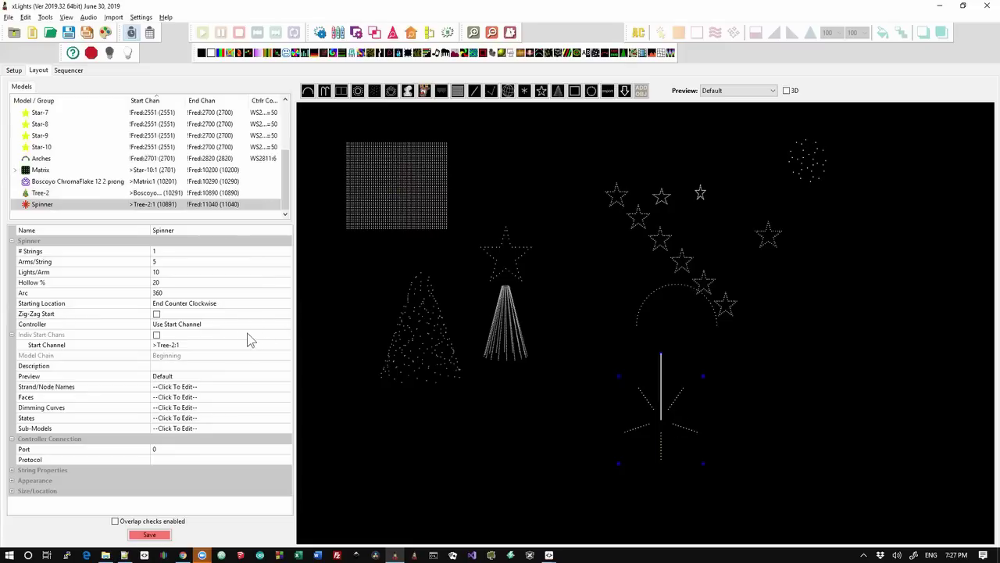
# Set the spinner's starting location to Center Alternate Counter Clockwise and deselect the model.
pyautogui.click(229, 304)
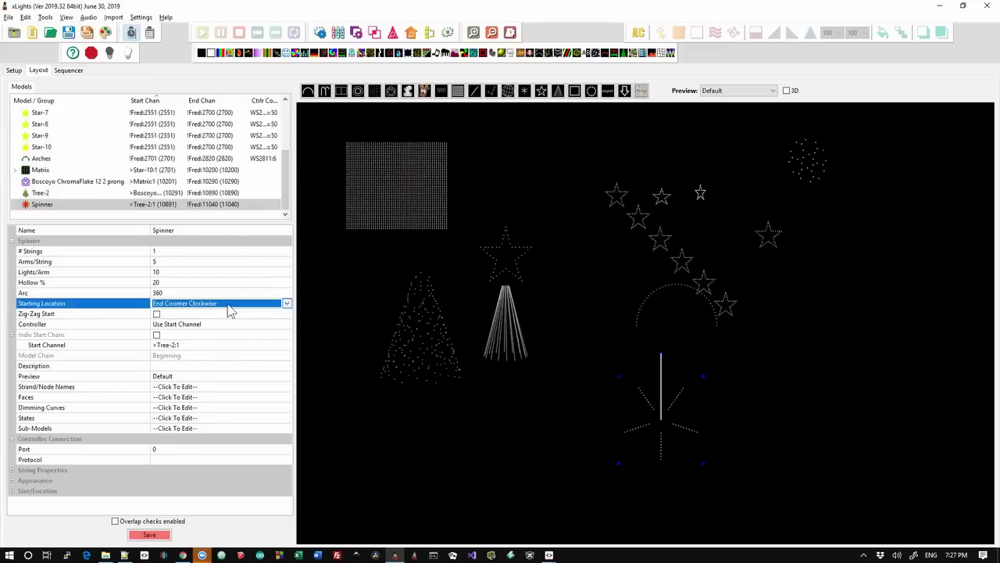
pyautogui.click(228, 304)
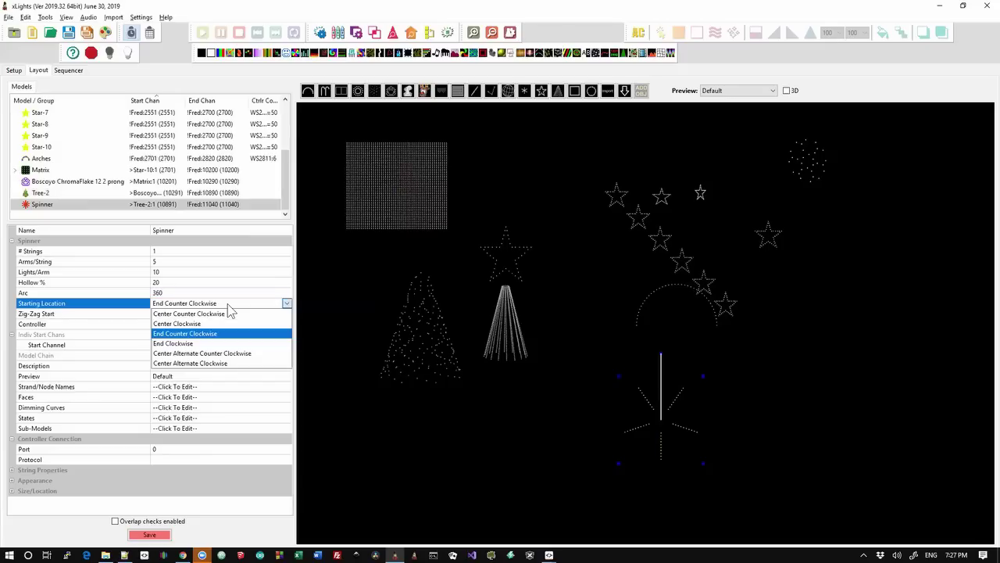
pyautogui.click(234, 356)
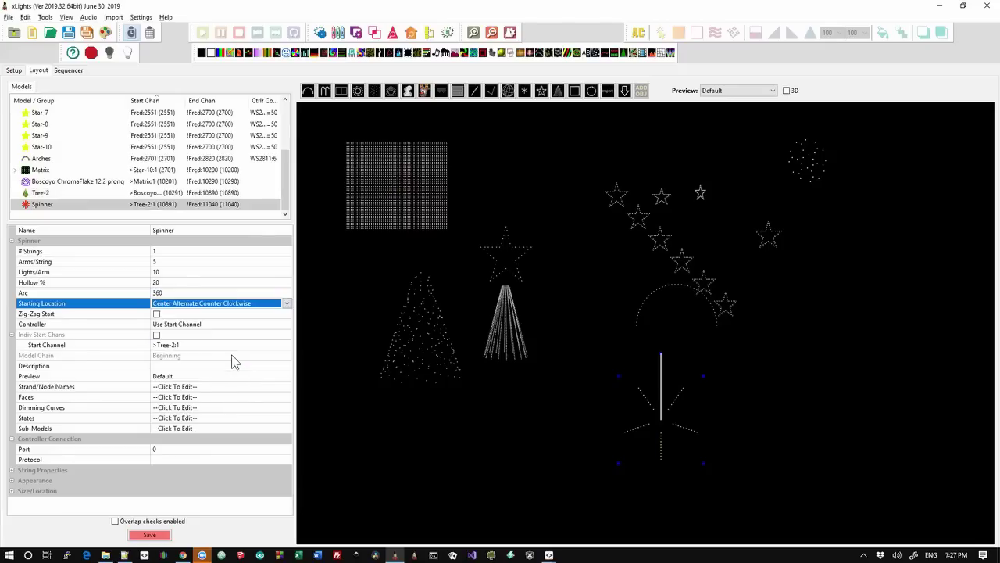
pyautogui.click(382, 449)
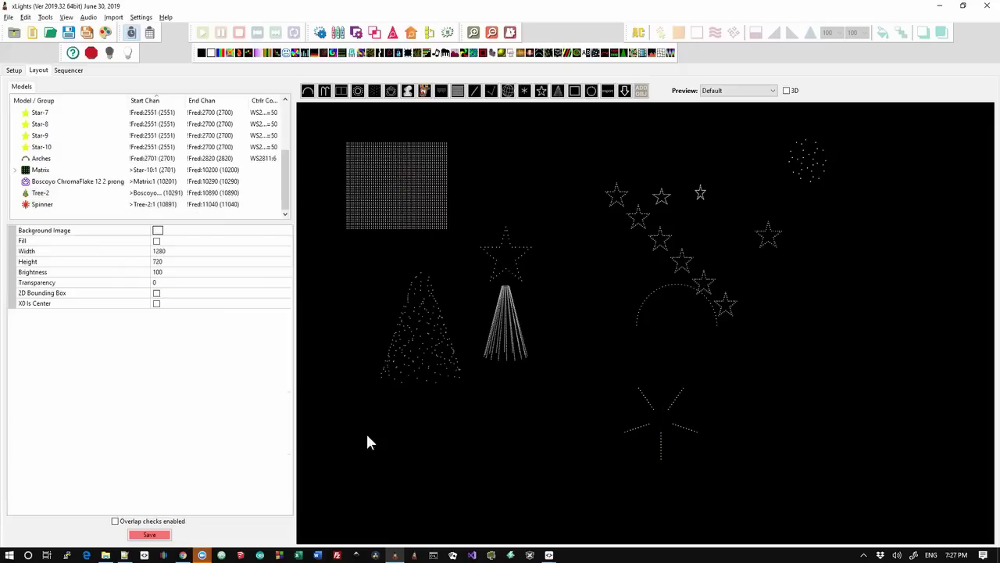
# Open the spinner's wiring view, enlarge it to examine the alternating pixel order along each arm, and close it.
pyautogui.click(653, 415)
pyautogui.rightClick(654, 418)
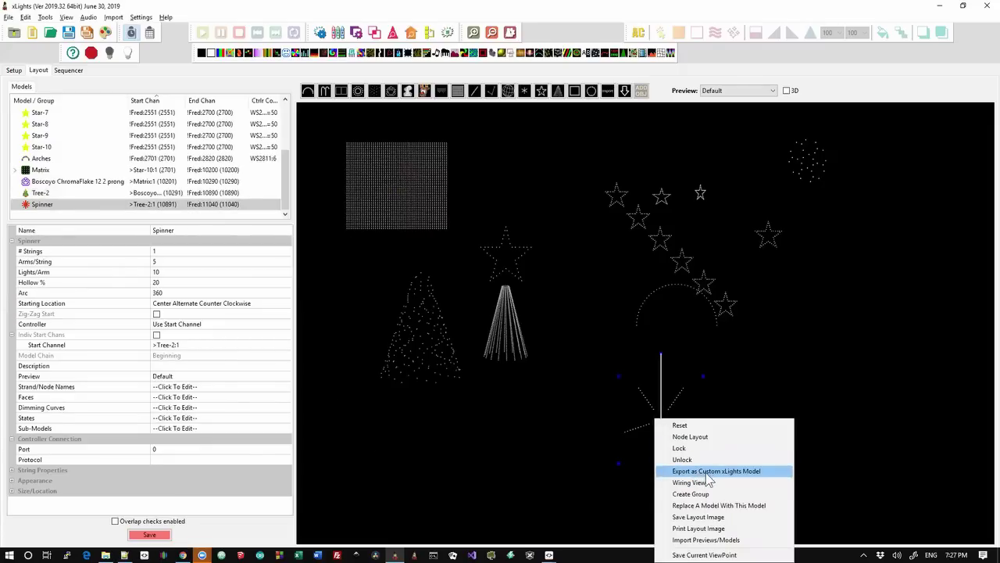
pyautogui.click(689, 482)
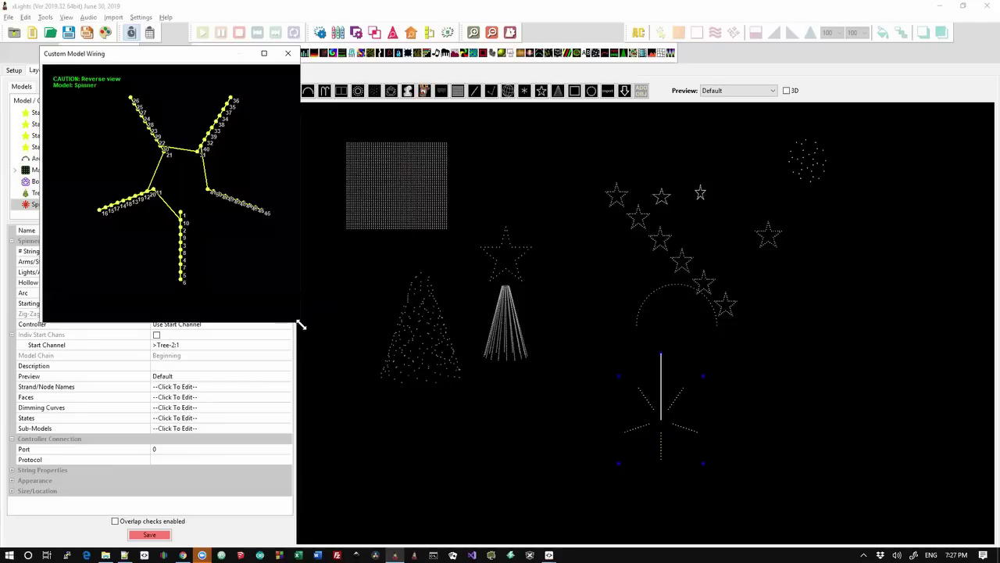
pyautogui.moveTo(300, 323); pyautogui.dragTo(743, 457)
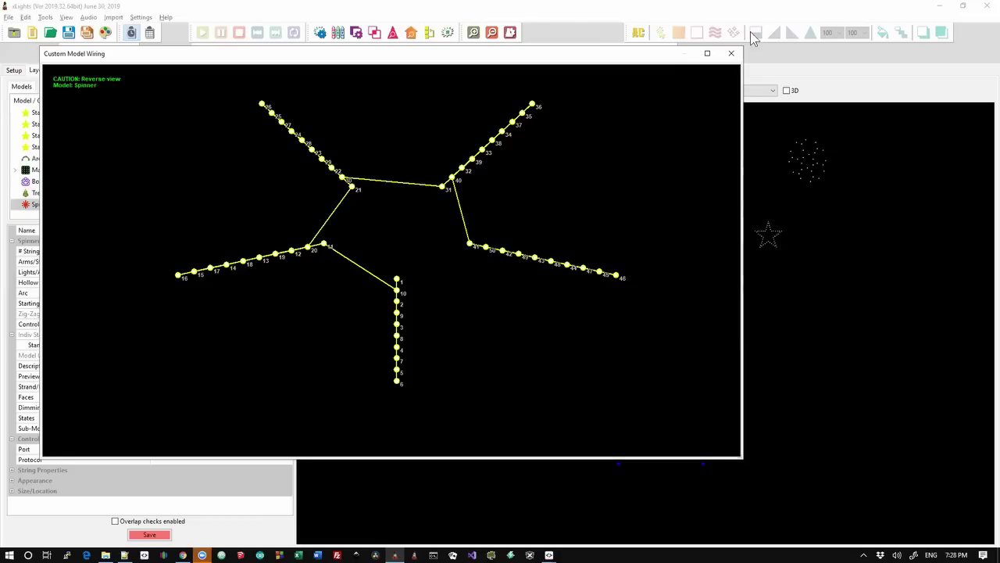
pyautogui.click(730, 54)
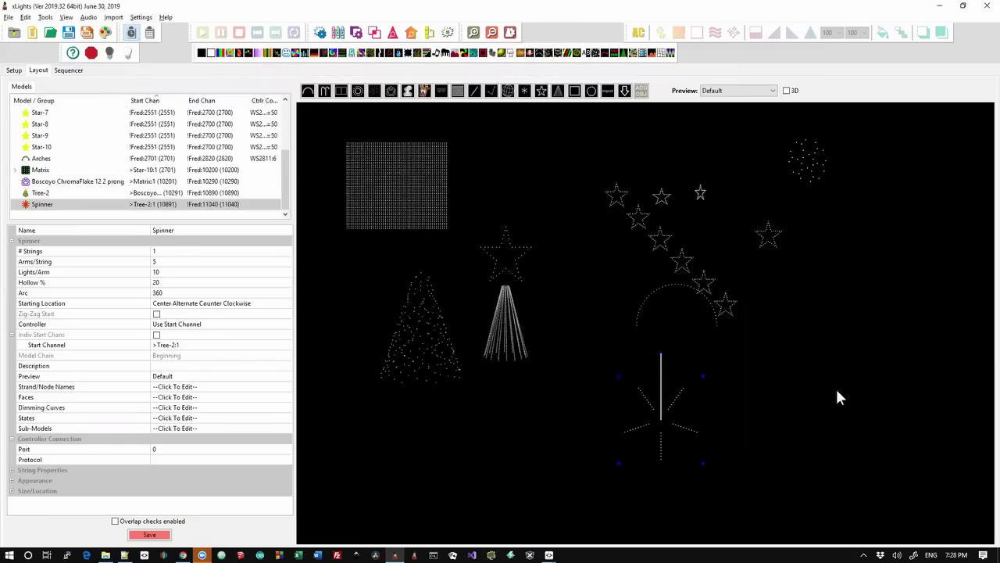
# Switch to Notepad++ and highlight the note about shift scroll wheel horizontal scrolling in the custom model dialog.
pyautogui.hotkey('alt', 'Tab')
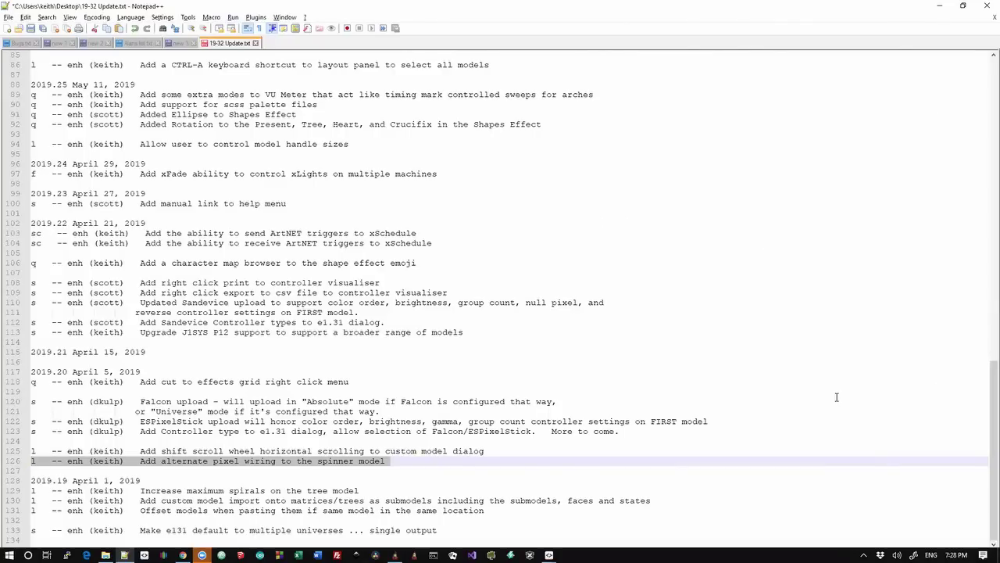
pyautogui.press('Home')
pyautogui.hotkey('shift', 'Up')
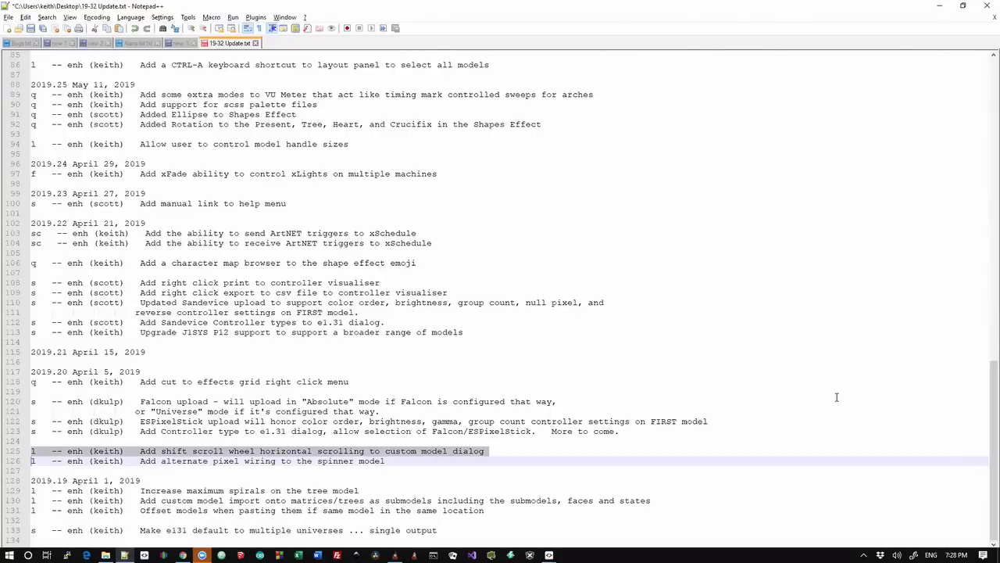
# Switch to xLights and open the model data of the Boscoyo ChromaFlake 12 2 prong snowflake.
pyautogui.hotkey('alt', 'Tab')
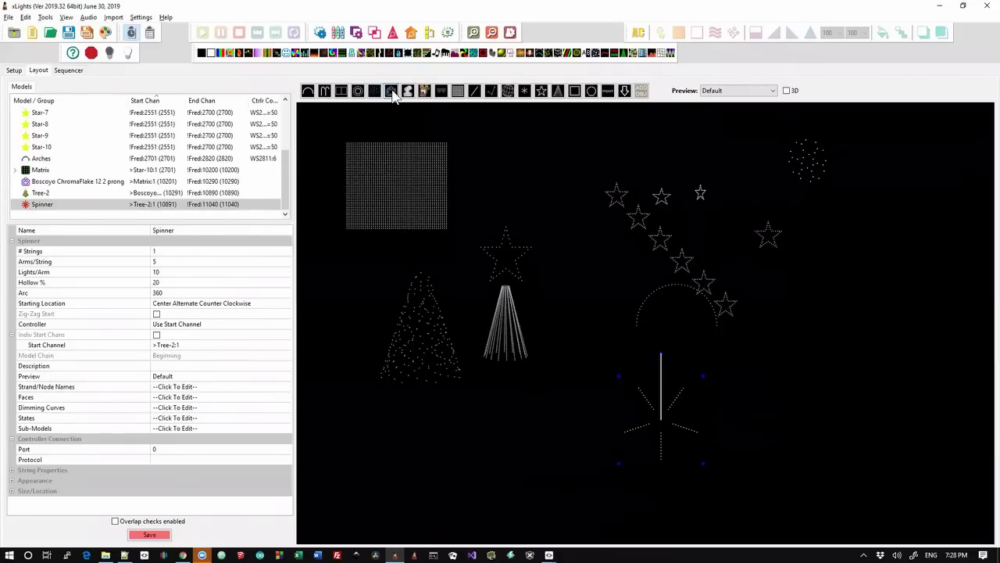
pyautogui.click(809, 177)
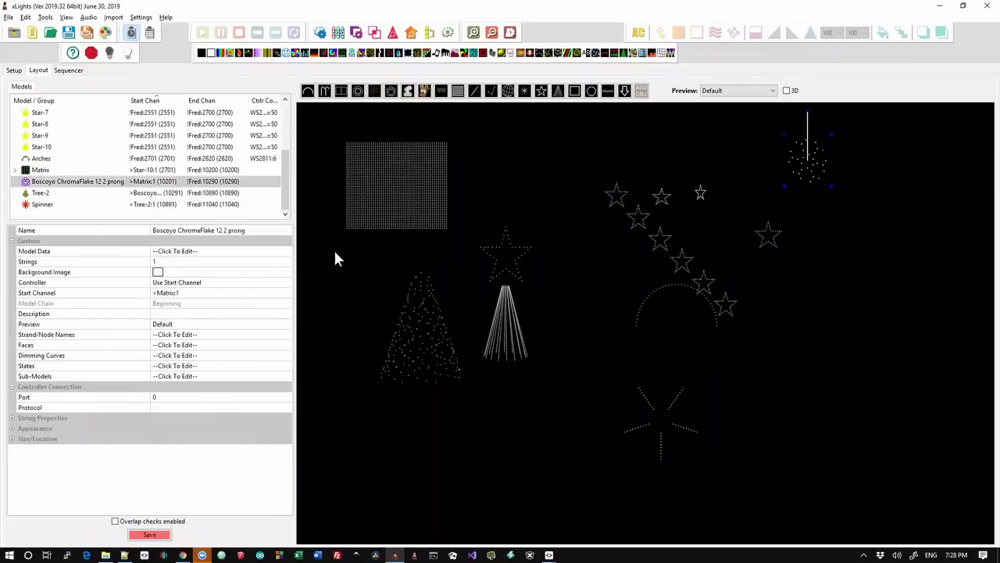
pyautogui.click(286, 253)
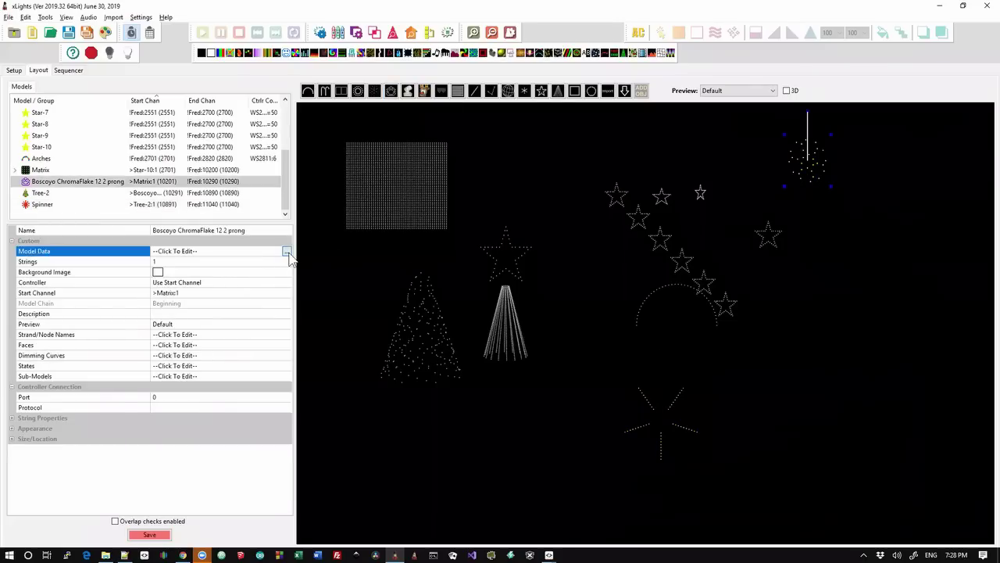
pyautogui.click(287, 252)
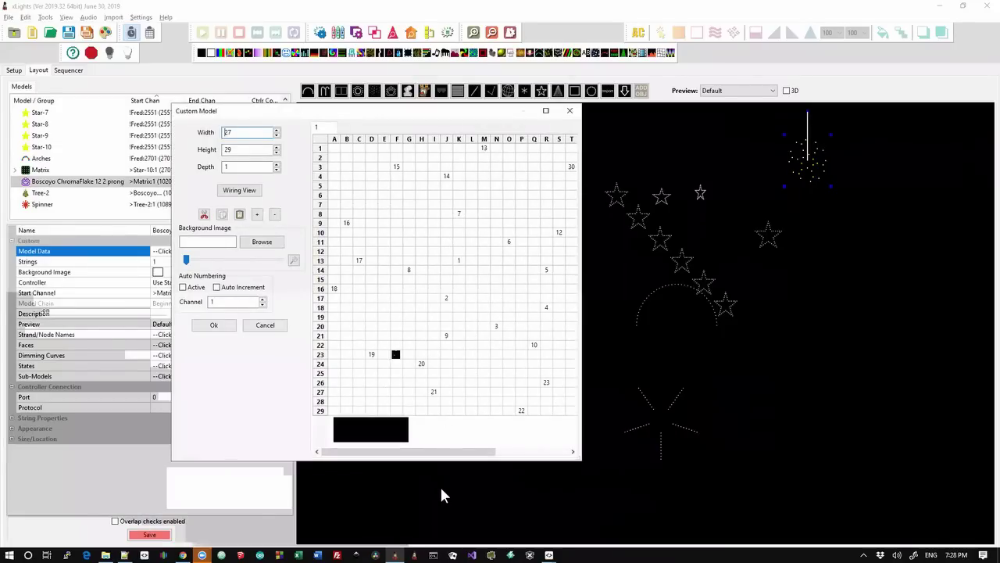
# Scroll horizontally through the Boscoyo ChromaFlake's custom model grid and close the Custom Model dialog.
pyautogui.moveTo(449, 456); pyautogui.dragTo(383, 444)
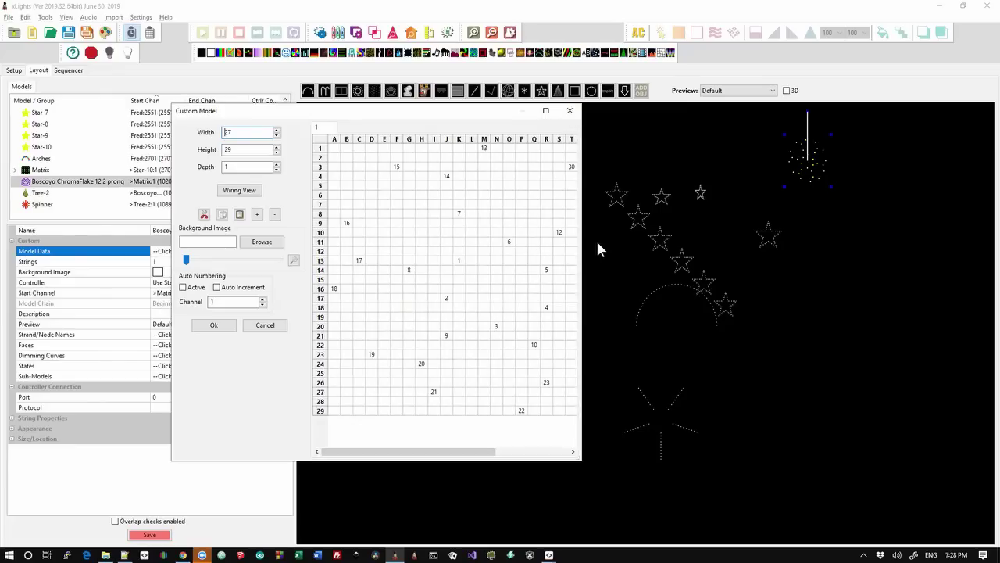
pyautogui.click(569, 110)
# Switch to Notepad++ and highlight the 2019.25 note about allowing the user to control model handle sizes.
pyautogui.hotkey('alt', 'Tab')
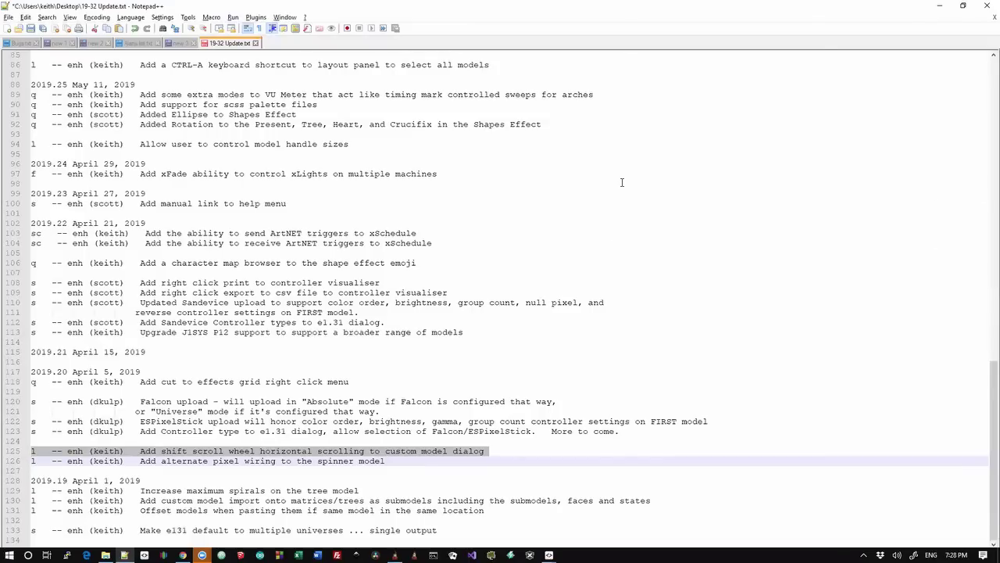
pyautogui.press('Up')
pyautogui.press('Up')
pyautogui.press('Up')
pyautogui.press('Up')
pyautogui.press('Up')
pyautogui.press('Up')
pyautogui.press('Up')
pyautogui.press('Up')
pyautogui.press('Up')
pyautogui.press('Up')
pyautogui.press('Up')
pyautogui.press('Up')
pyautogui.press('Up')
pyautogui.press('Up')
pyautogui.press('Up')
pyautogui.press('Up')
pyautogui.press('Up')
pyautogui.press('Up')
pyautogui.press('Up')
pyautogui.press('Up')
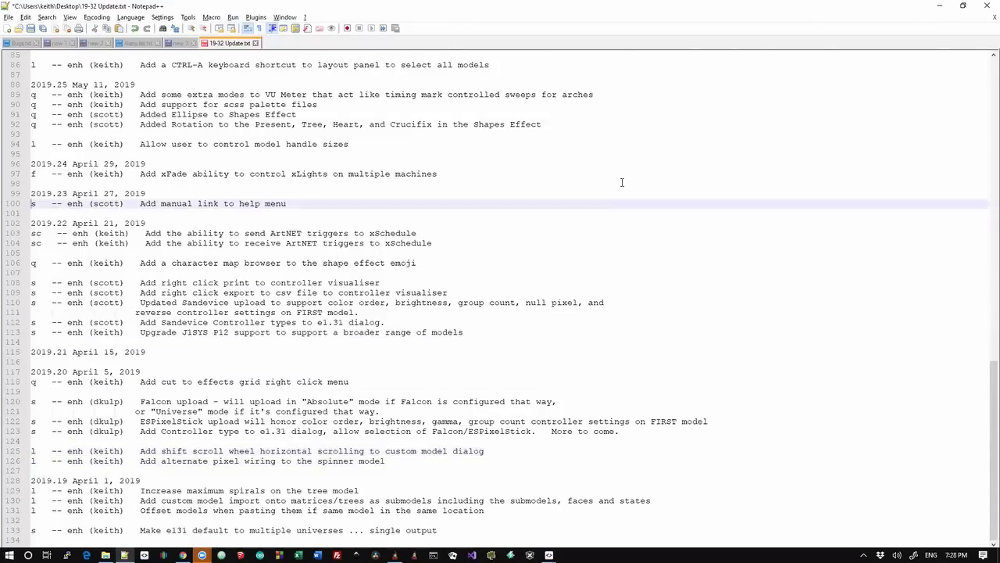
pyautogui.press('Up')
pyautogui.press('Up')
pyautogui.press('Up')
pyautogui.press('Up')
pyautogui.hotkey('shift', 'End')
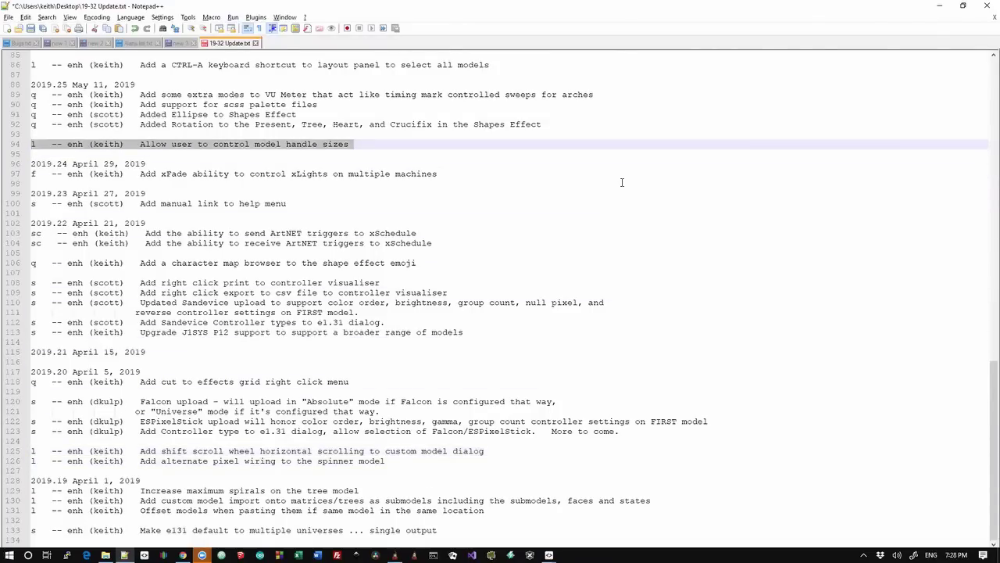
# Switch to xLights and move the Boscoyo ChromaFlake model down to the open area below the rightmost star.
pyautogui.hotkey('alt', 'Tab')
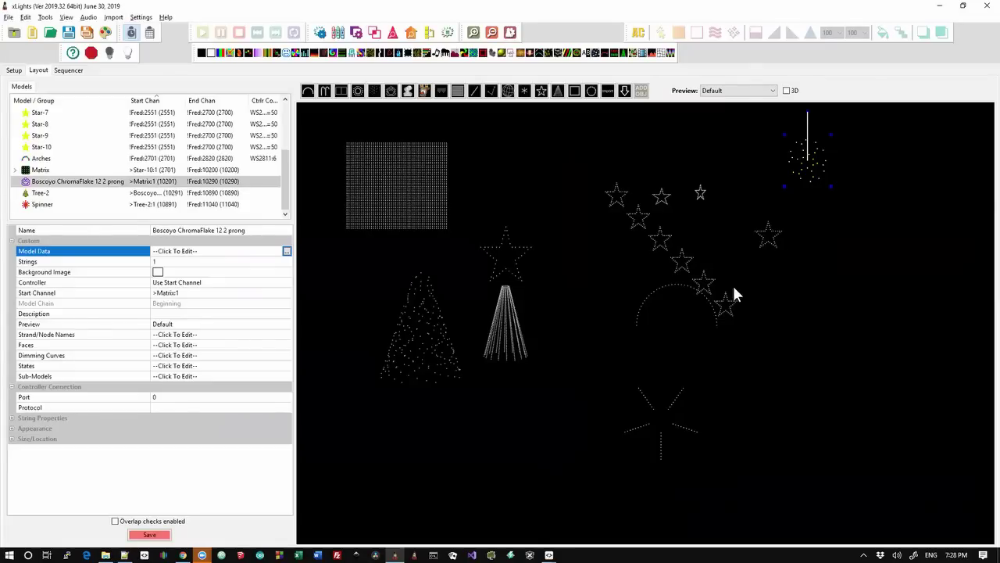
pyautogui.moveTo(805, 174); pyautogui.dragTo(829, 345)
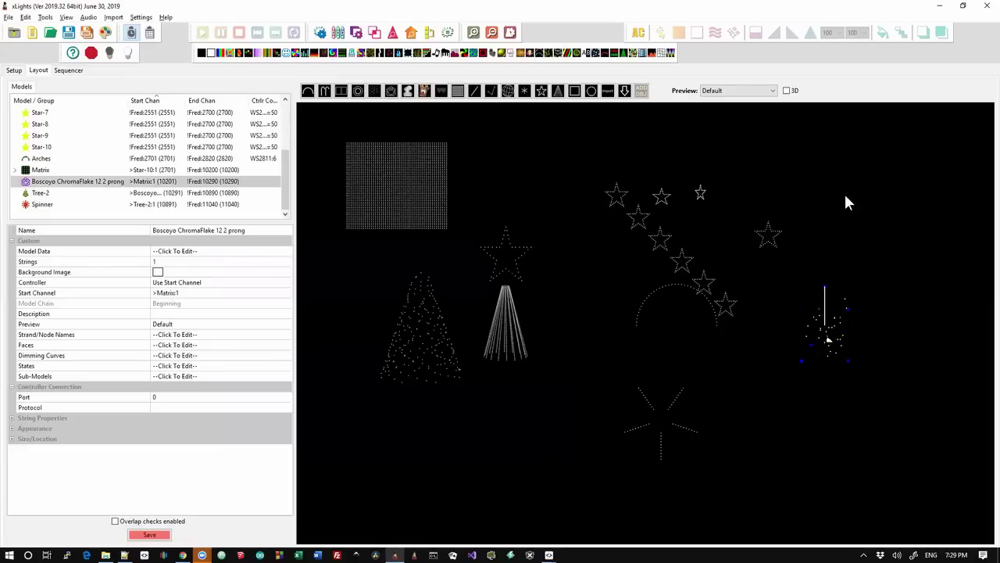
# Show the layout in 3D and select the Arches model in the preview.
pyautogui.click(787, 90)
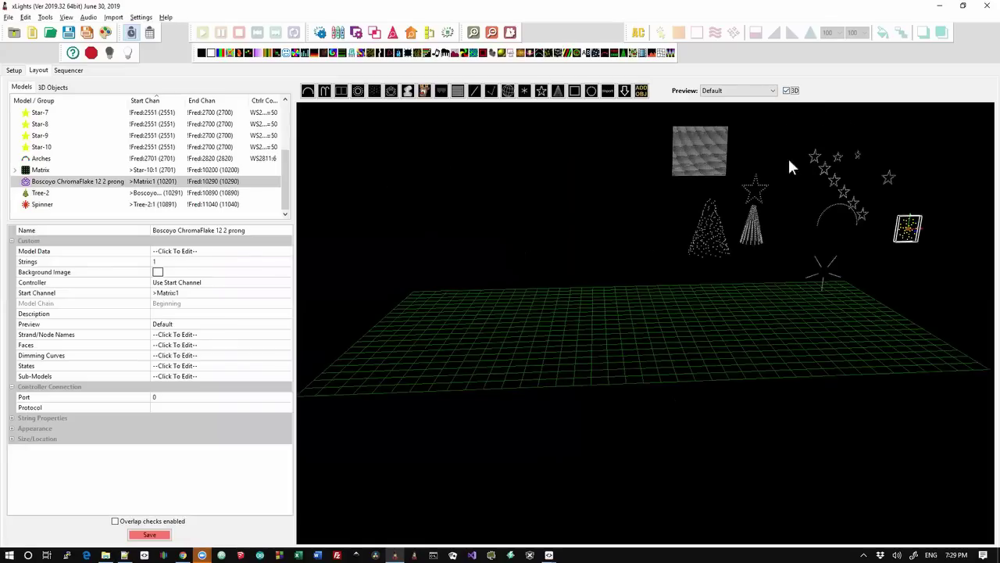
pyautogui.moveTo(822, 265); pyautogui.dragTo(765, 270)
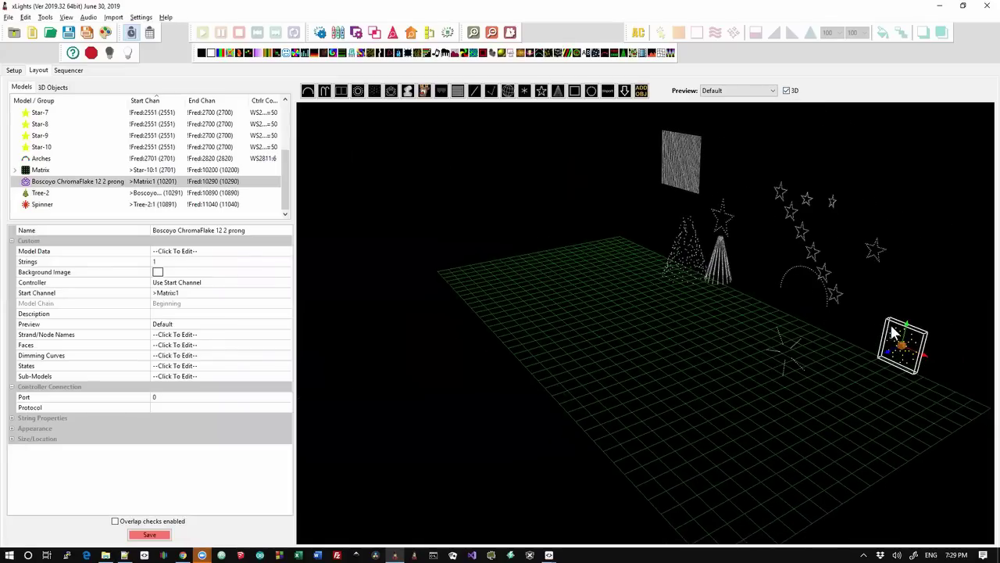
pyautogui.click(788, 272)
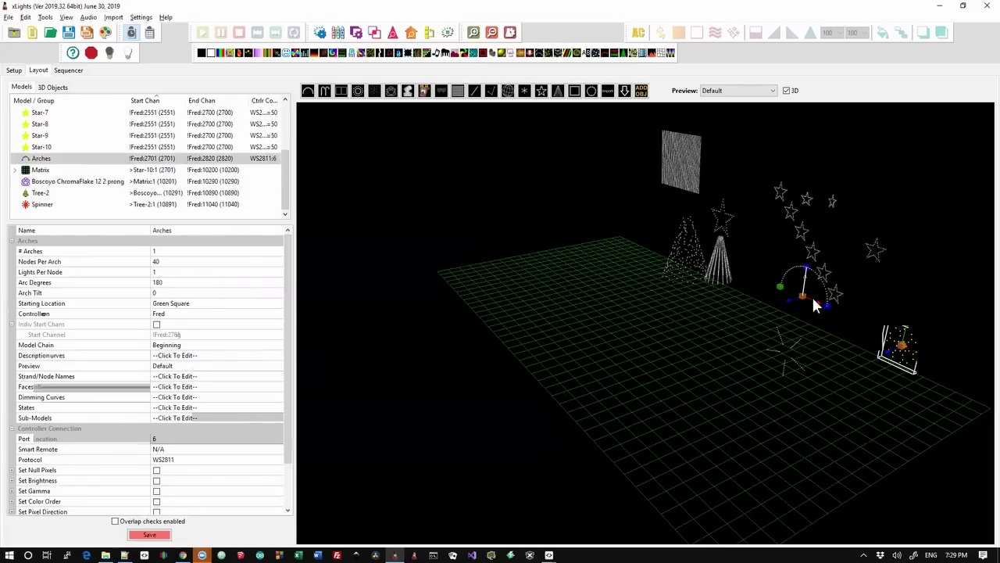
# Set the model handle size to Extra Large.
pyautogui.click(138, 19)
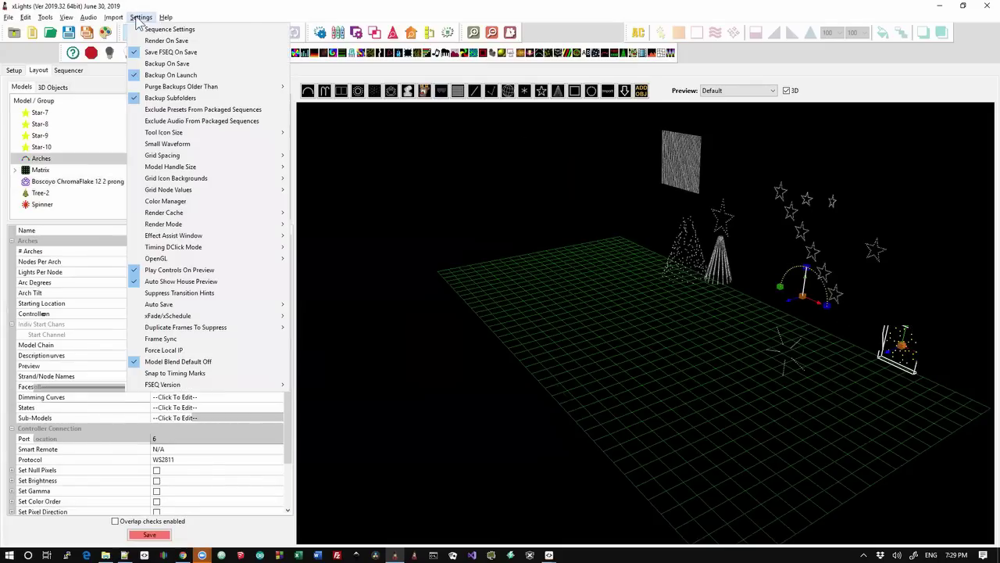
pyautogui.moveTo(193, 237)
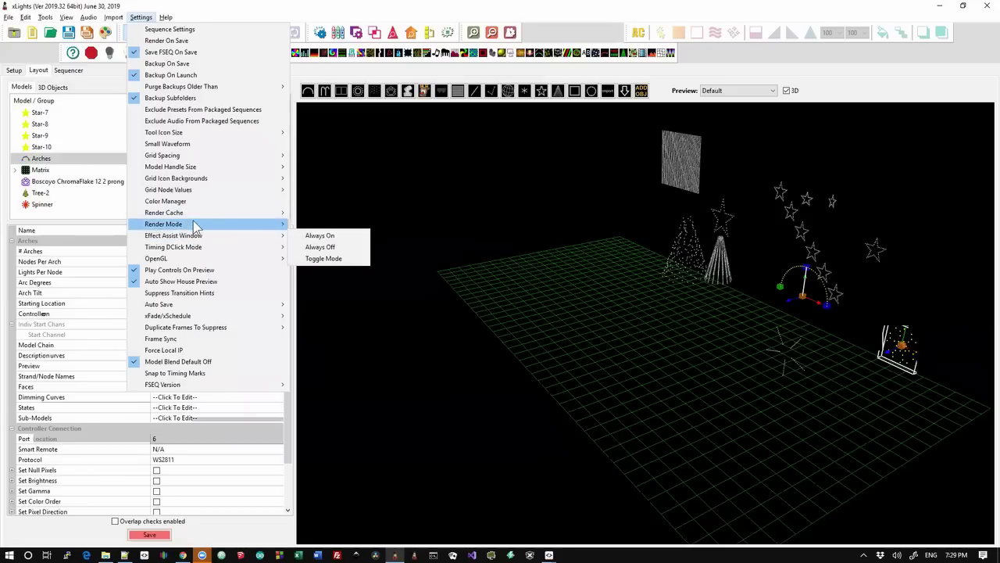
pyautogui.moveTo(199, 211)
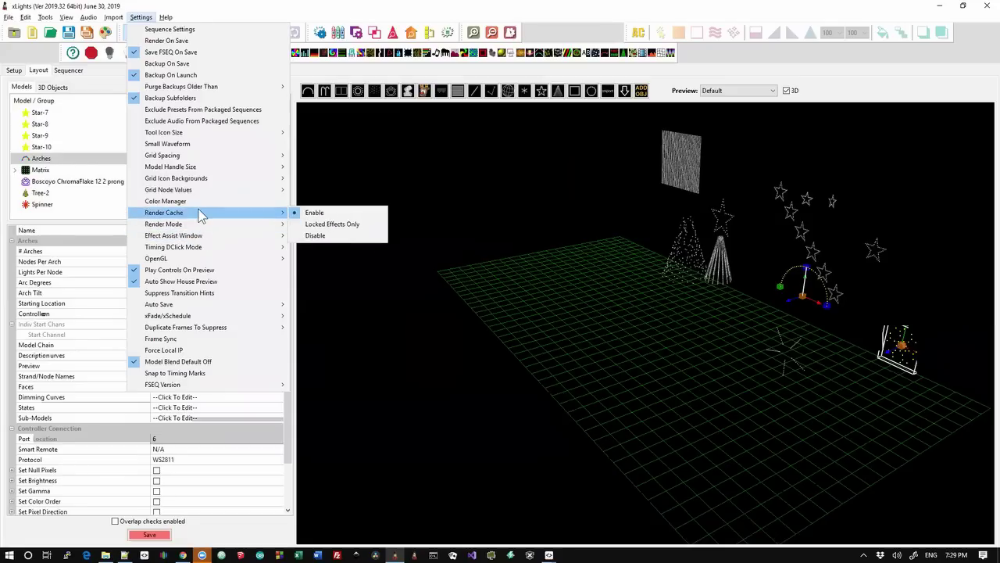
pyautogui.moveTo(203, 166)
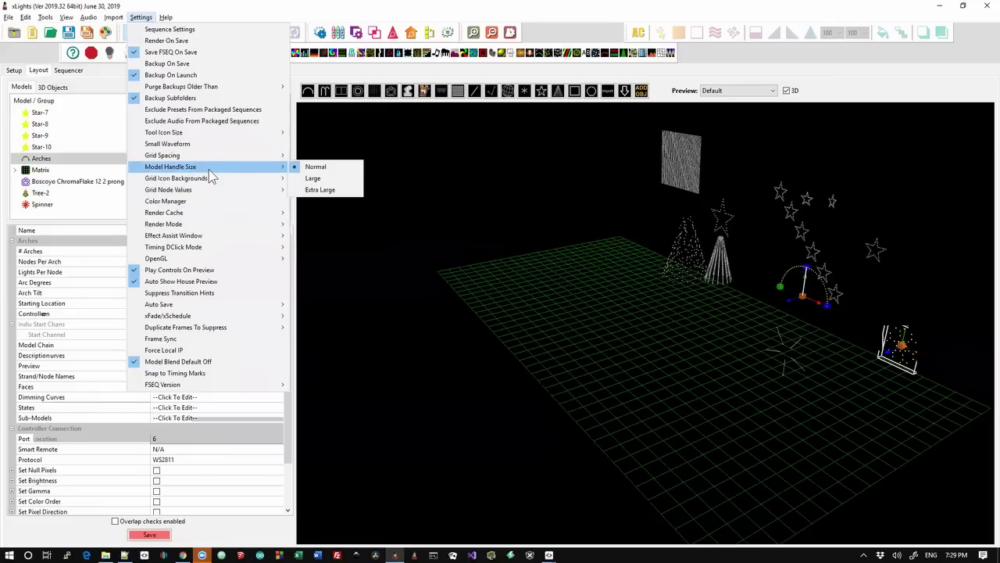
pyautogui.click(319, 190)
# Move the arch in the 3D preview along its red axis toward the trees, and raise it along its green axis.
pyautogui.moveTo(692, 365); pyautogui.dragTo(763, 381)
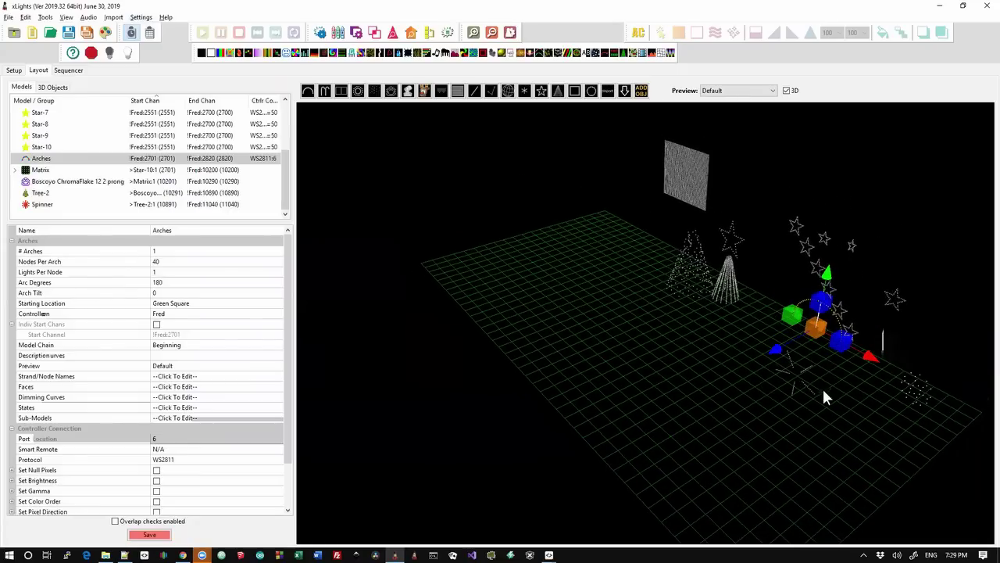
pyautogui.moveTo(817, 423); pyautogui.dragTo(814, 425)
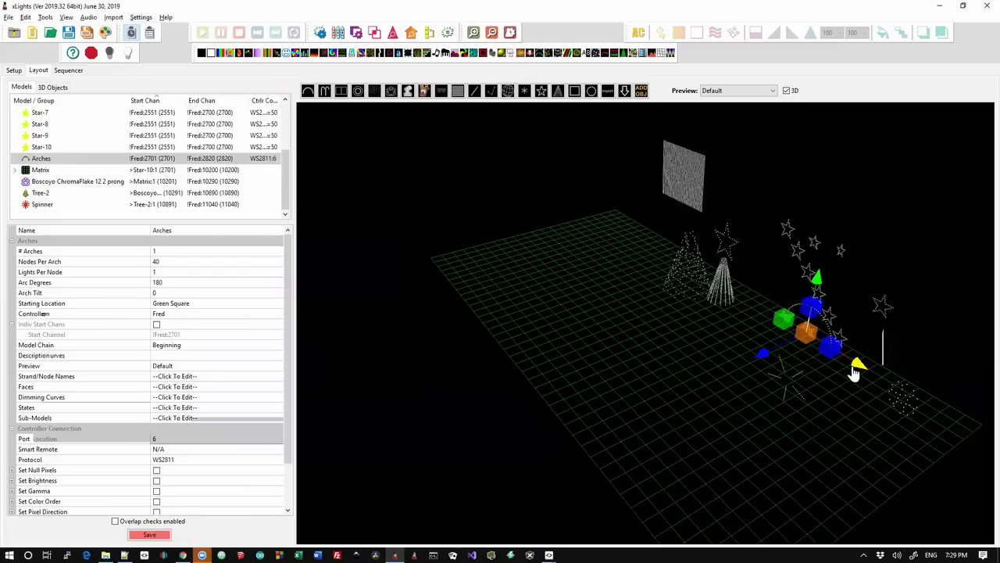
pyautogui.moveTo(855, 368); pyautogui.dragTo(641, 402)
pyautogui.moveTo(698, 320); pyautogui.dragTo(701, 281)
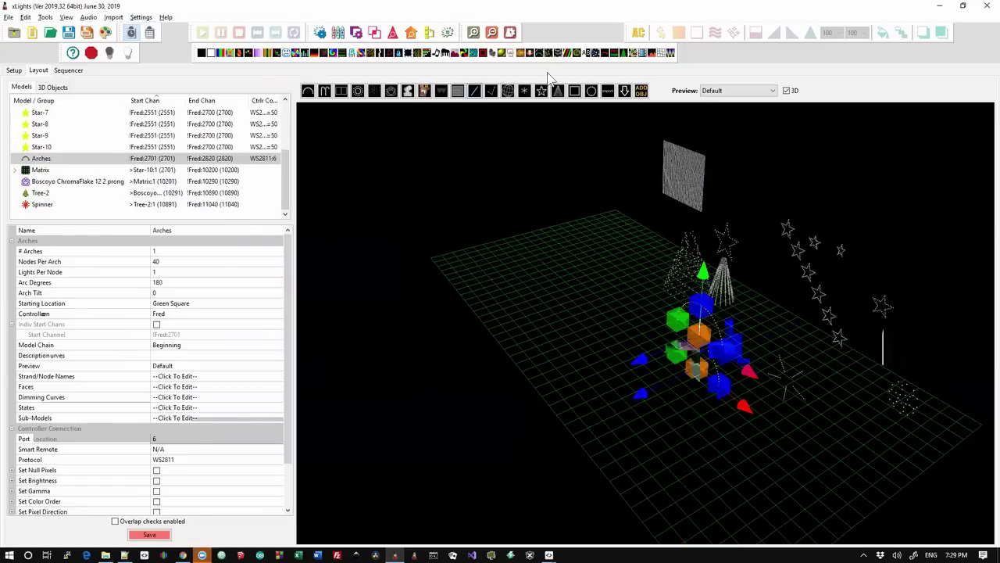
# Return the layout to 2D and move the arch to the upper-right area of the preview, above the snowflake.
pyautogui.click(787, 91)
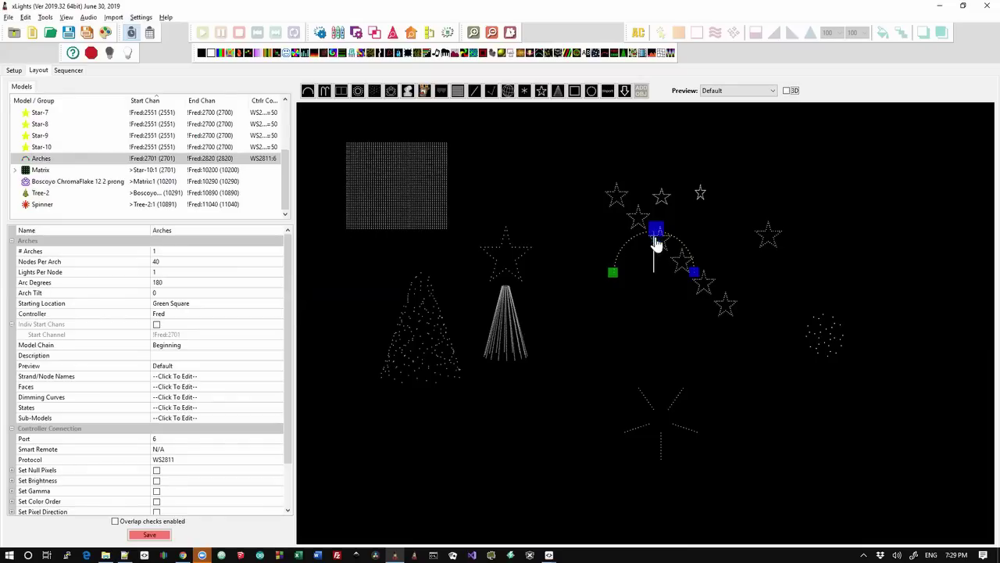
pyautogui.moveTo(645, 264); pyautogui.dragTo(836, 177)
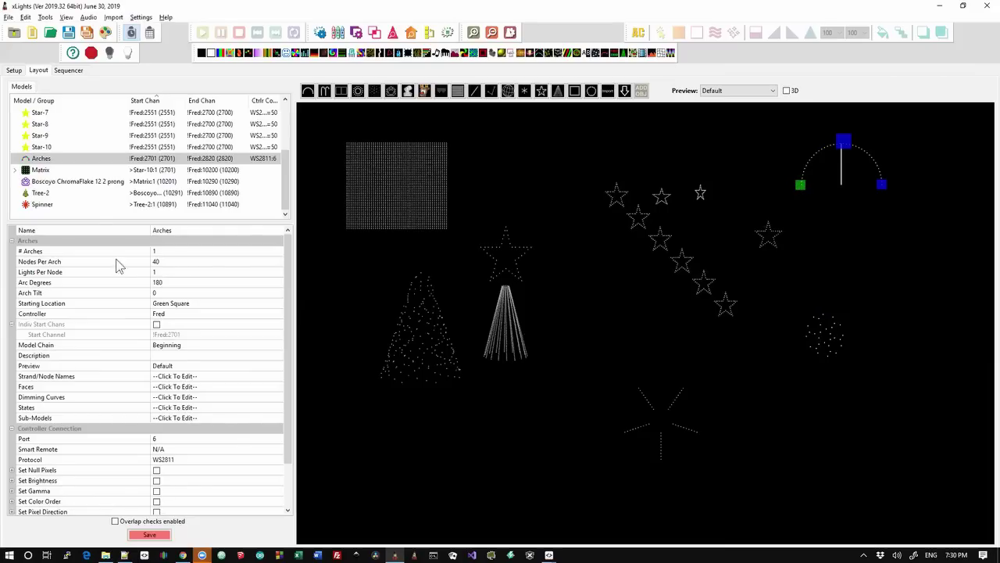
# Switch to Notepad++ and highlight the note about the CTRL-A shortcut for selecting all models in the layout panel.
pyautogui.hotkey('alt', 'Tab')
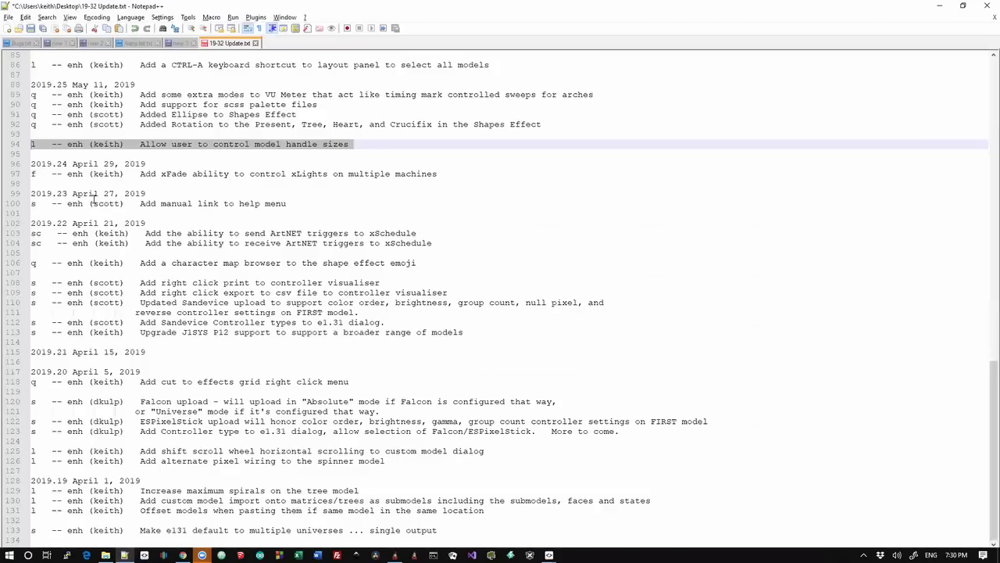
pyautogui.press('Up')
pyautogui.press('Up')
pyautogui.press('Up')
pyautogui.press('Up')
pyautogui.press('Up')
pyautogui.press('Up')
pyautogui.press('Up')
pyautogui.press('Up')
pyautogui.hotkey('shift', 'Down')
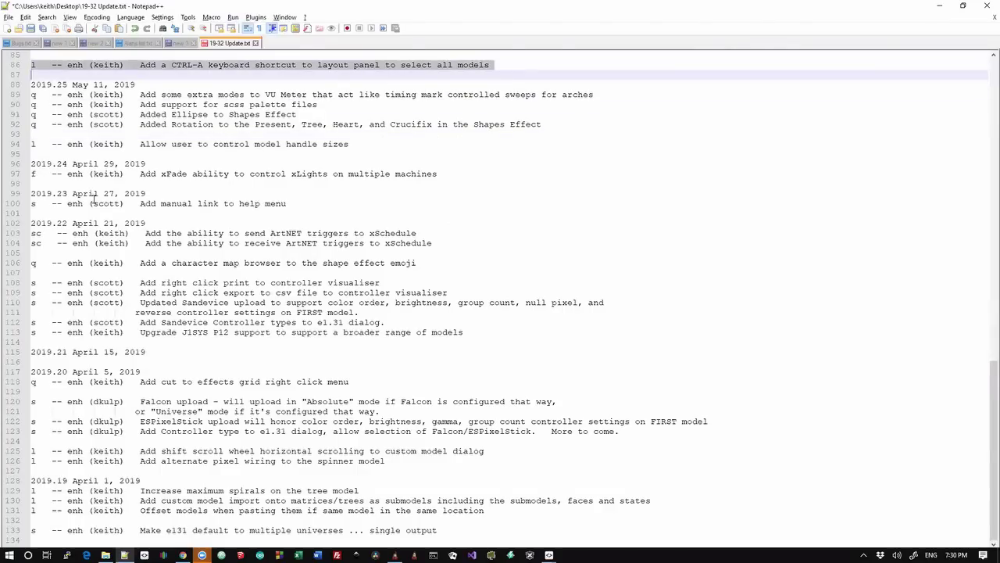
# Switch to xLights, clear the current selection and select all models in the layout.
pyautogui.hotkey('alt', 'Tab')
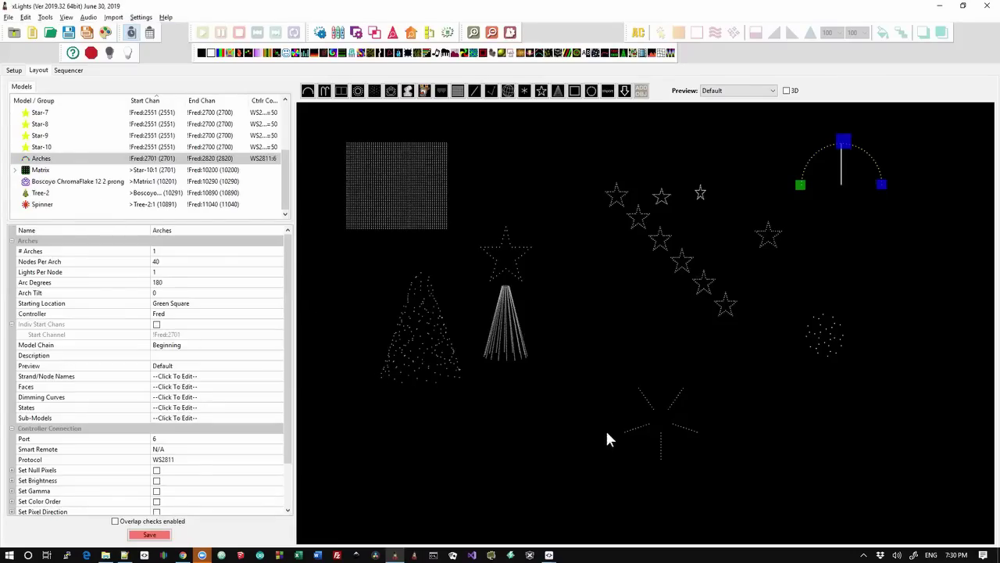
pyautogui.click(604, 364)
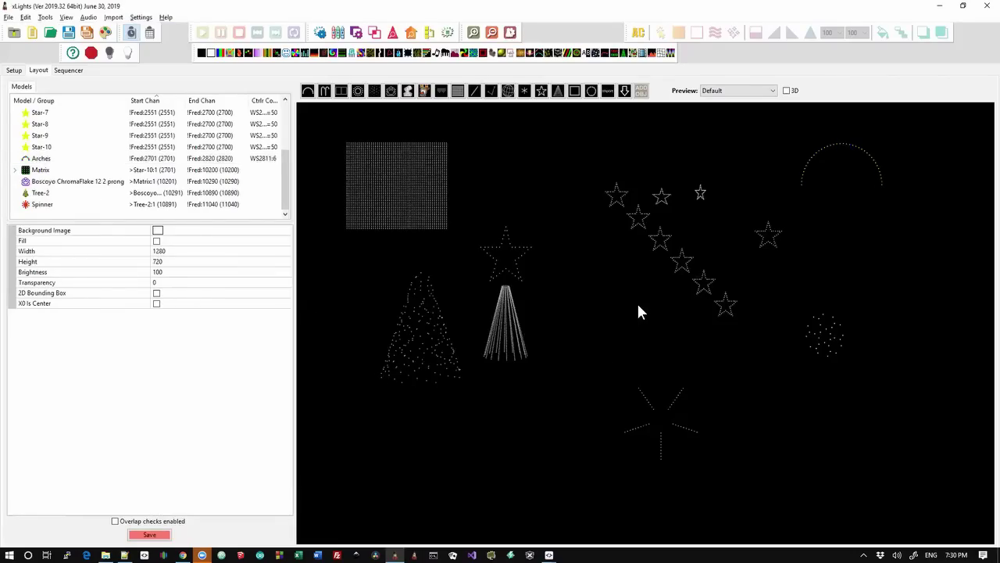
pyautogui.hotkey('ctrl', 'a')
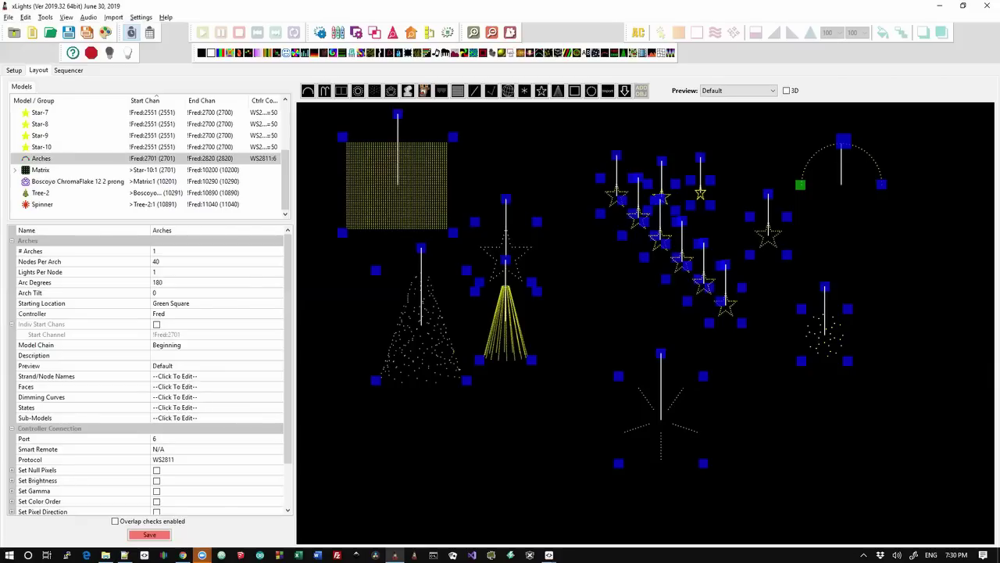
# Switch to Notepad++ and highlight the 2019.27 note about importing previews and models from another rgbeffects file.
pyautogui.hotkey('alt', 'Tab')
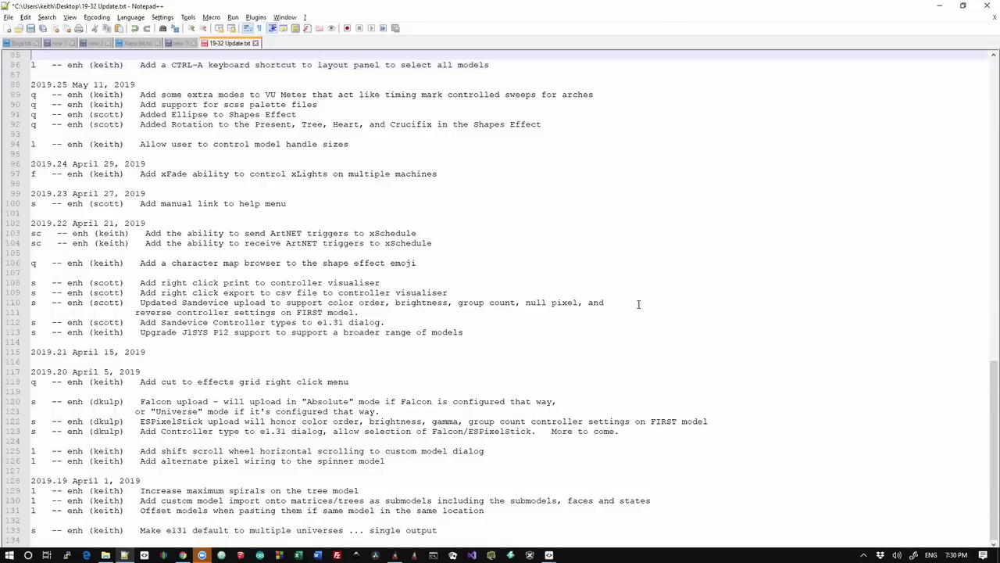
pyautogui.scroll(5, 638, 304)
pyautogui.scroll(7, 638, 304)
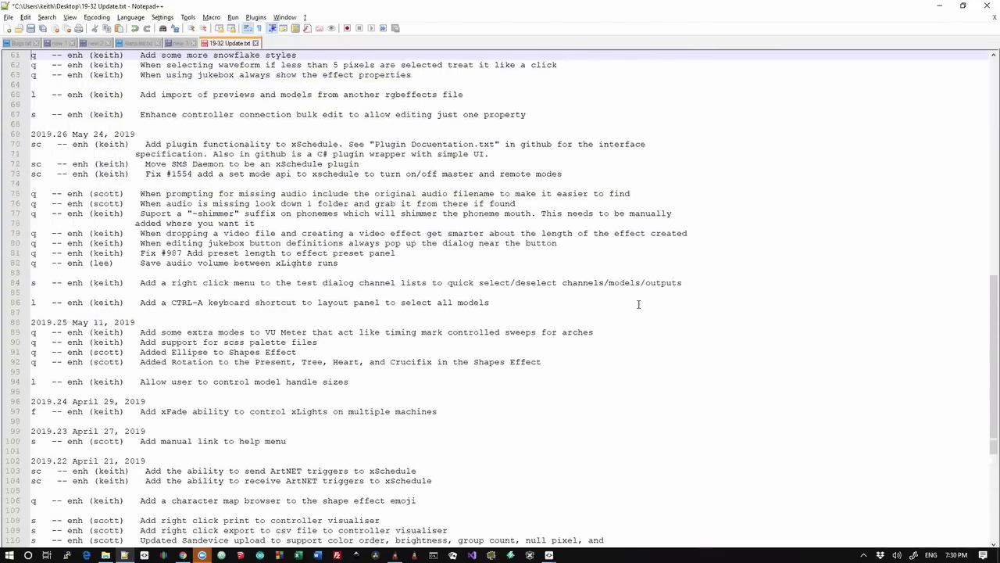
pyautogui.press('Down')
pyautogui.press('Down')
pyautogui.press('Down')
pyautogui.press('Down')
pyautogui.press('Down')
pyautogui.press('Down')
pyautogui.press('Down')
pyautogui.press('Down')
pyautogui.press('Down')
pyautogui.press('Down')
pyautogui.press('Down')
pyautogui.press('Down')
pyautogui.press('Down')
pyautogui.press('Down')
pyautogui.press('Down')
pyautogui.press('Down')
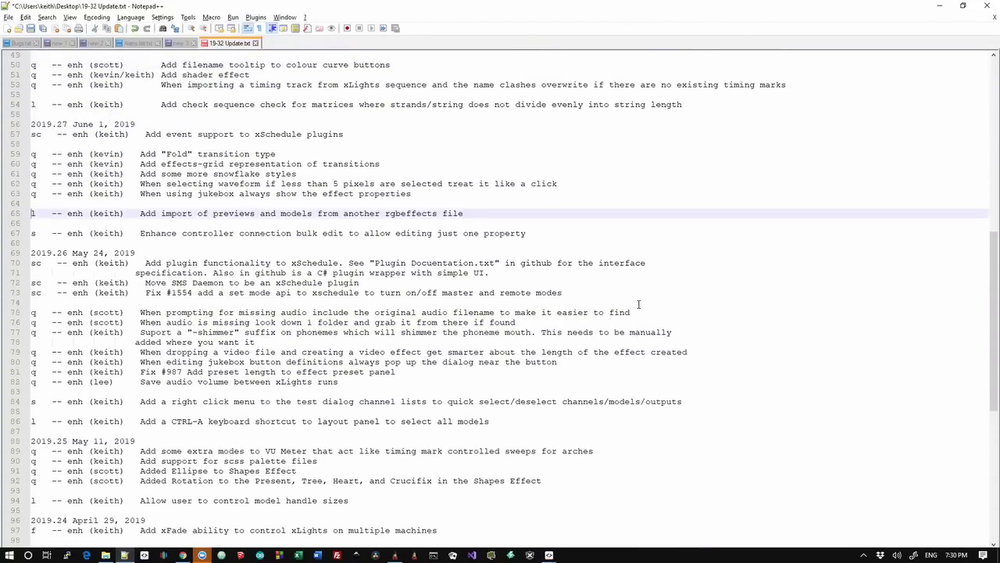
pyautogui.hotkey('shift', 'Up')
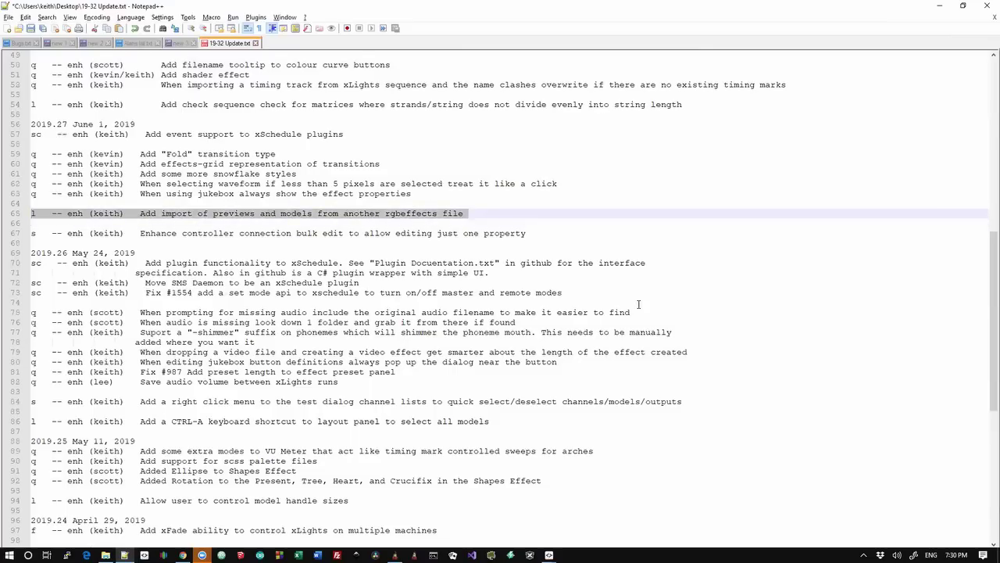
# Switch to xLights, deselect all models and start the Import Previews/Models command from the layout preview.
pyautogui.hotkey('alt', 'Tab')
pyautogui.click(615, 311)
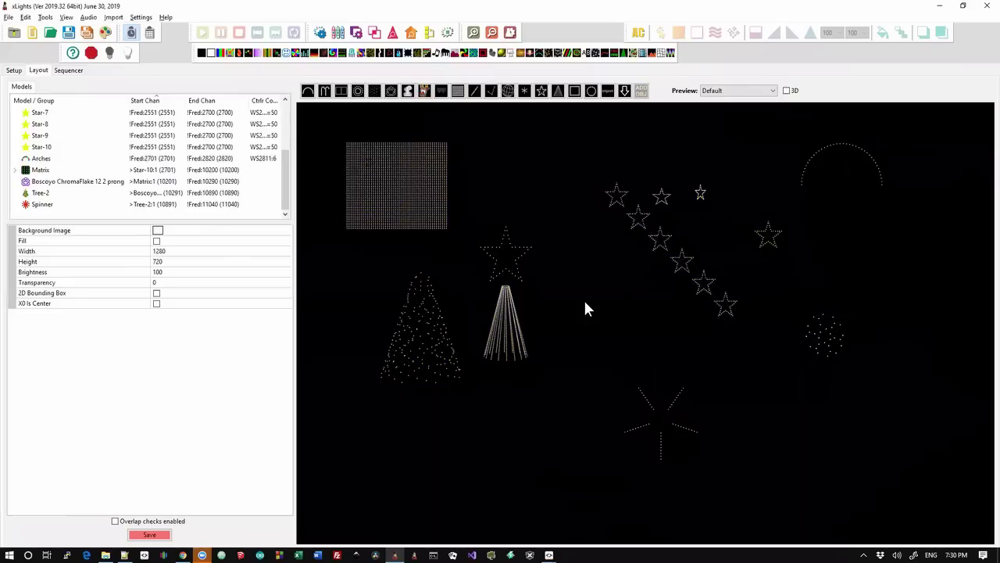
pyautogui.rightClick(587, 309)
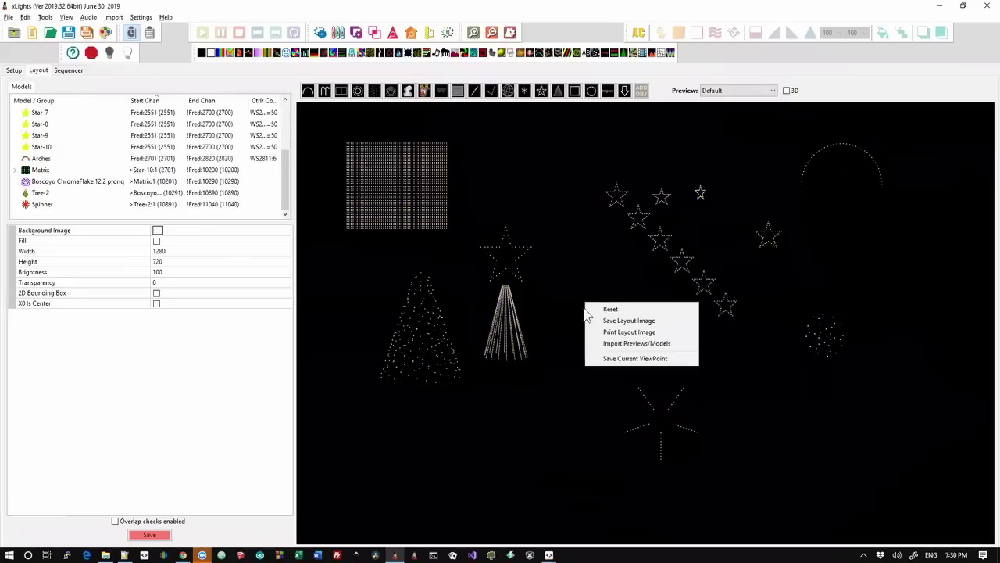
pyautogui.click(626, 347)
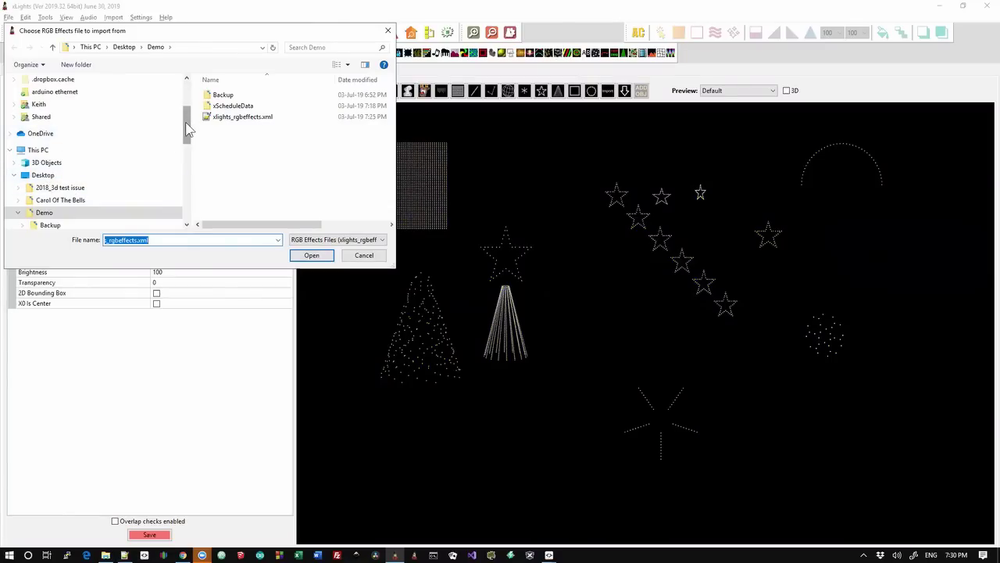
# Choose xlights_rgbeffects.xml from the Documents\mylights\Home folder as the file to import from.
pyautogui.moveTo(185, 122); pyautogui.dragTo(189, 97)
pyautogui.click(81, 125)
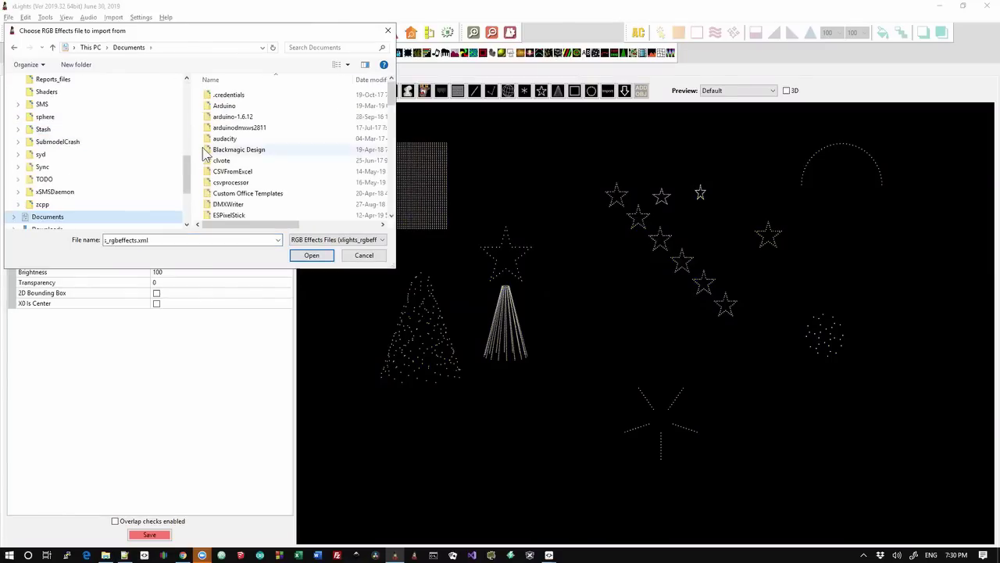
pyautogui.scroll(-5, 235, 149)
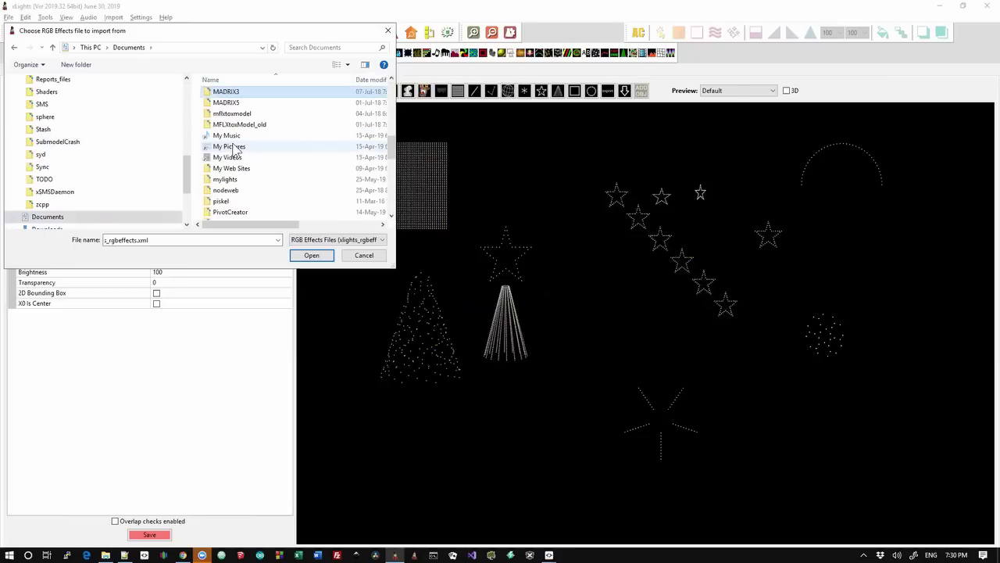
pyautogui.click(234, 149)
pyautogui.press('Down')
pyautogui.press('Down')
pyautogui.press('Down')
pyautogui.press('Return')
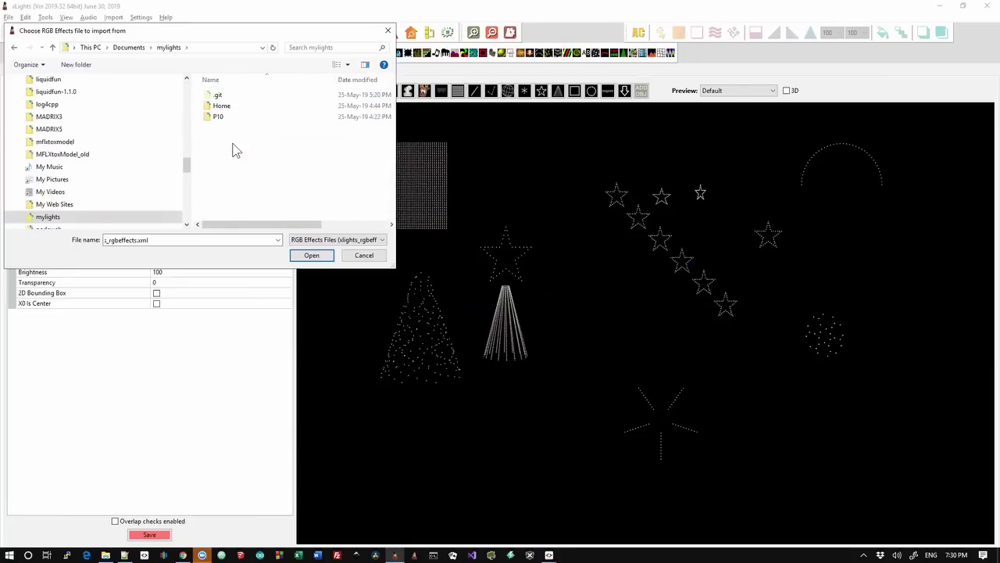
pyautogui.press('Down')
pyautogui.press('Return')
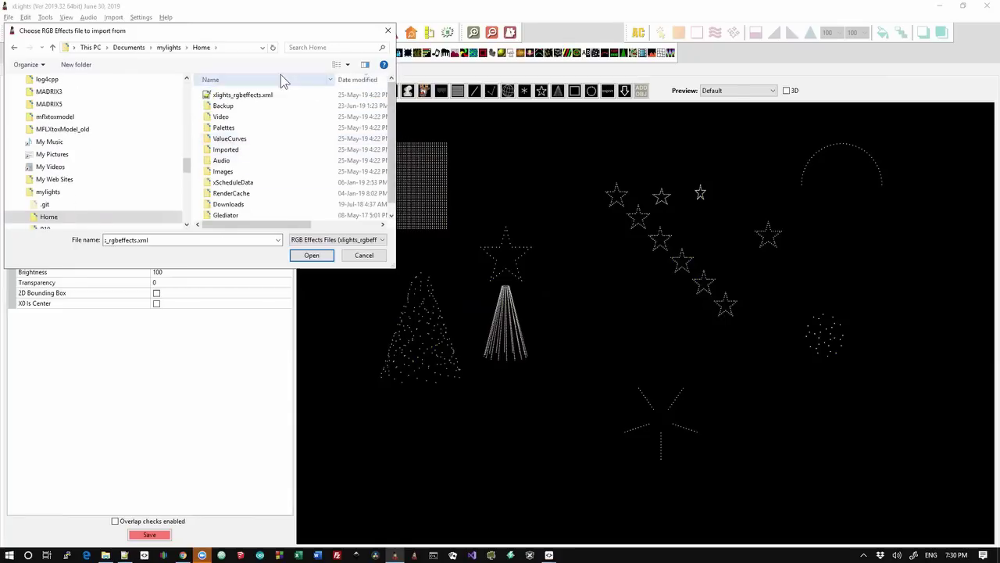
pyautogui.doubleClick(267, 96)
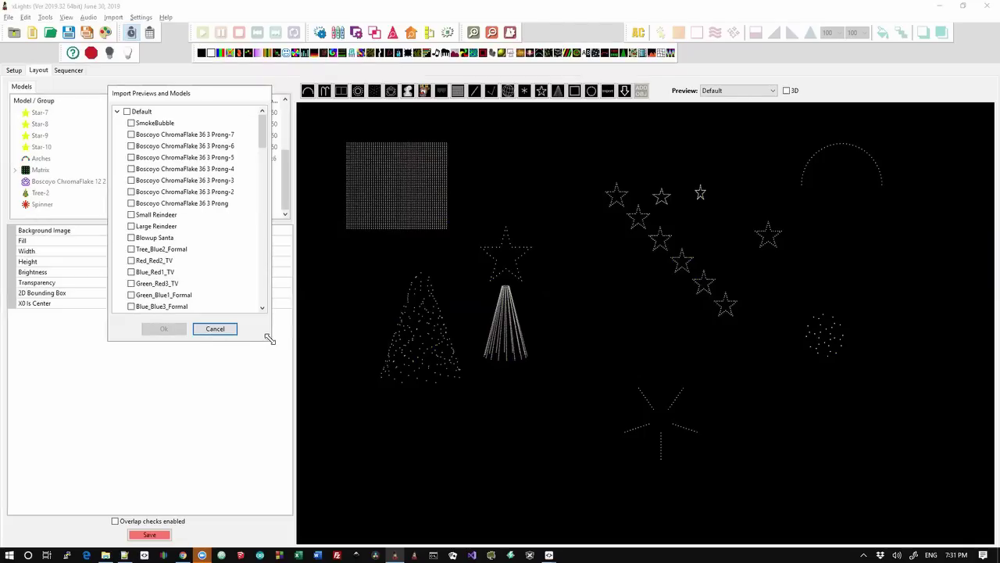
# Enlarge the Import Previews and Models dialog and check which models belong to the Default and Unassigned previews.
pyautogui.moveTo(269, 338); pyautogui.dragTo(265, 484)
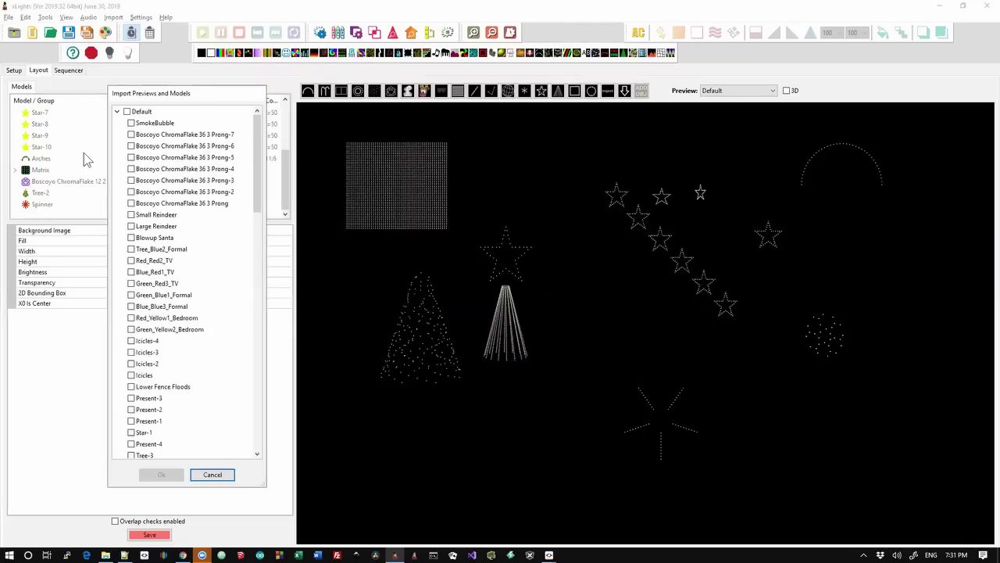
pyautogui.click(118, 113)
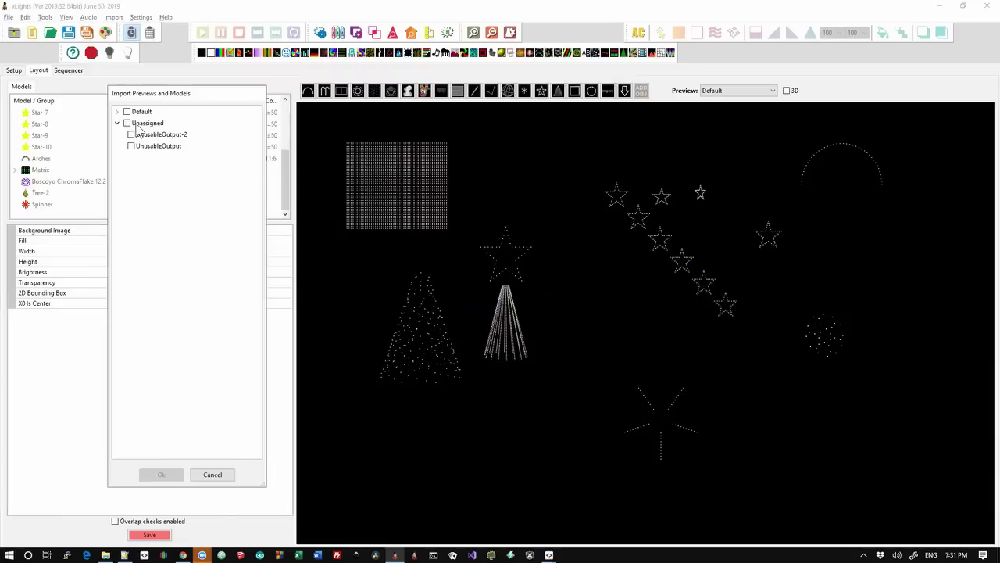
pyautogui.click(117, 112)
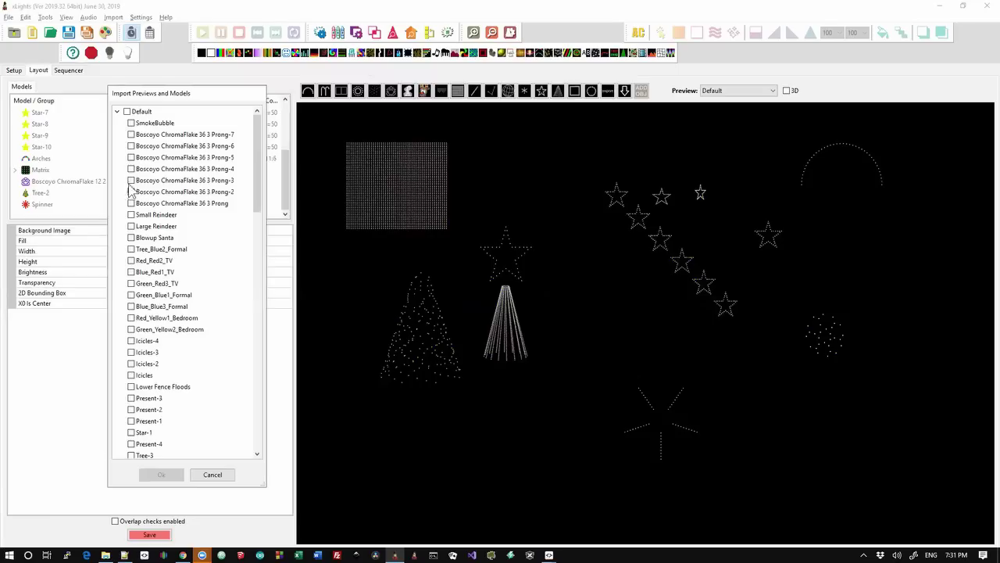
# Import the seven Boscoyo ChromaFlake 36 3 Prong models from the Default preview and dismiss the start channel warning.
pyautogui.click(132, 135)
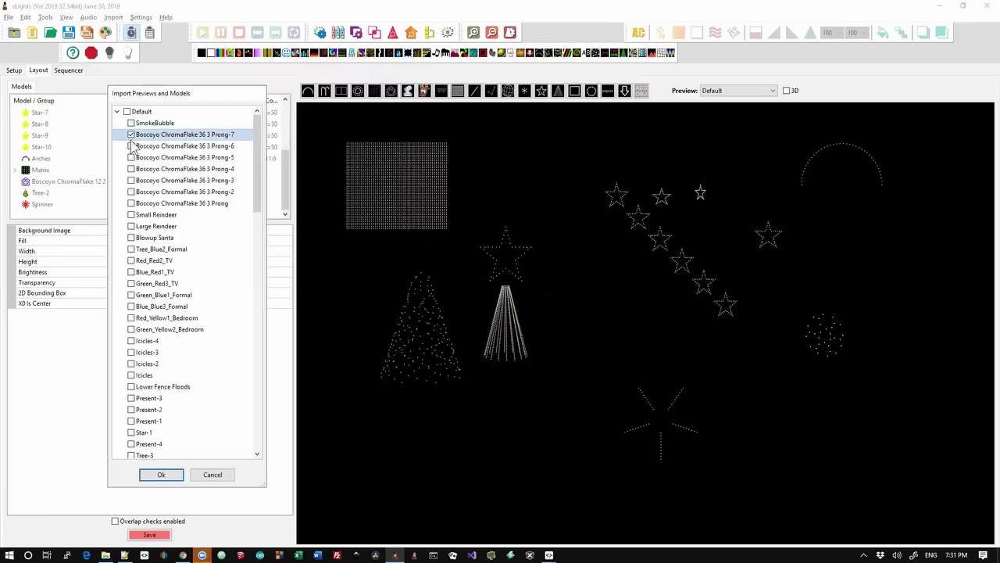
pyautogui.click(131, 146)
pyautogui.click(131, 157)
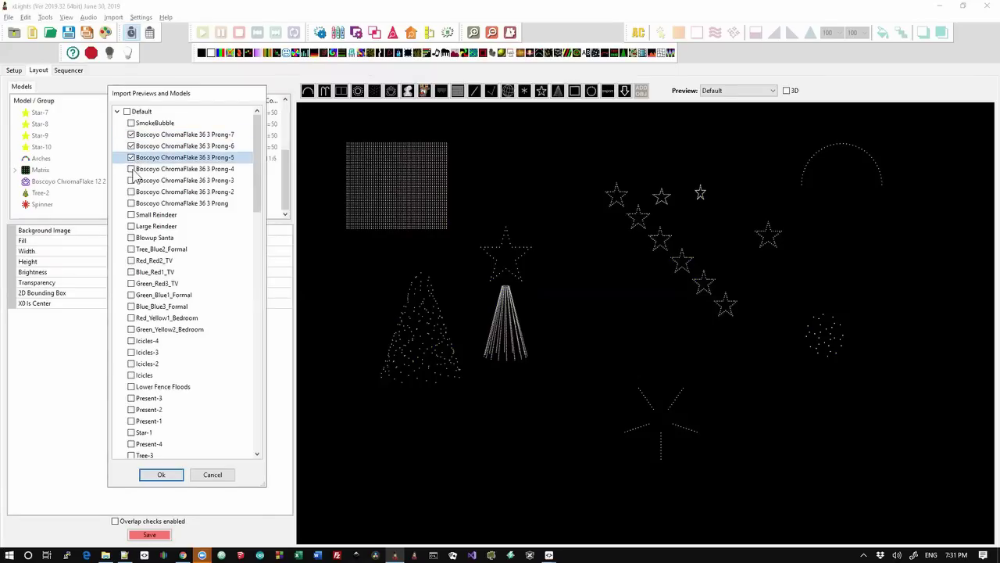
pyautogui.click(132, 169)
pyautogui.press('Down')
pyautogui.press('space')
pyautogui.press('Down')
pyautogui.press('space')
pyautogui.press('Down')
pyautogui.press('space')
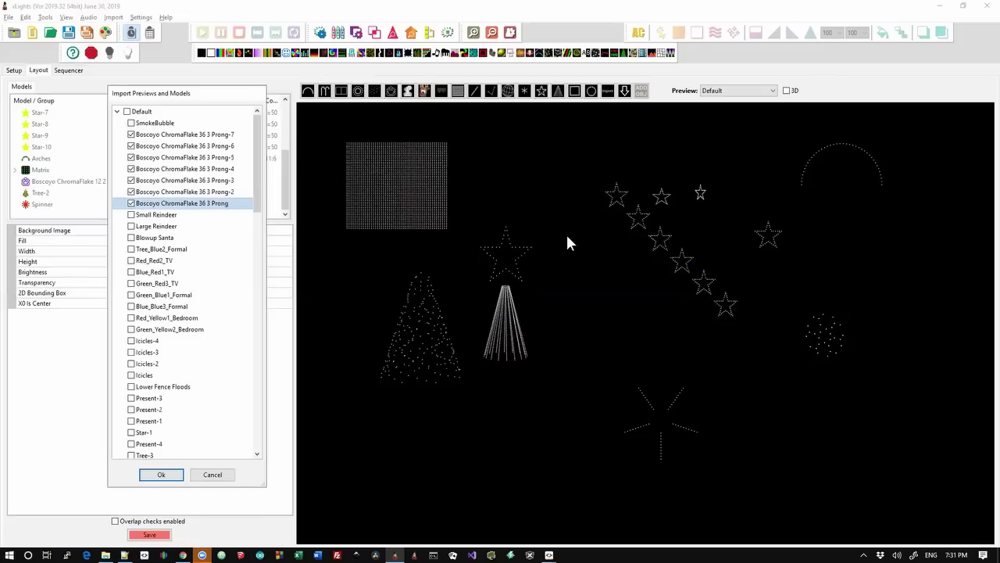
pyautogui.click(162, 476)
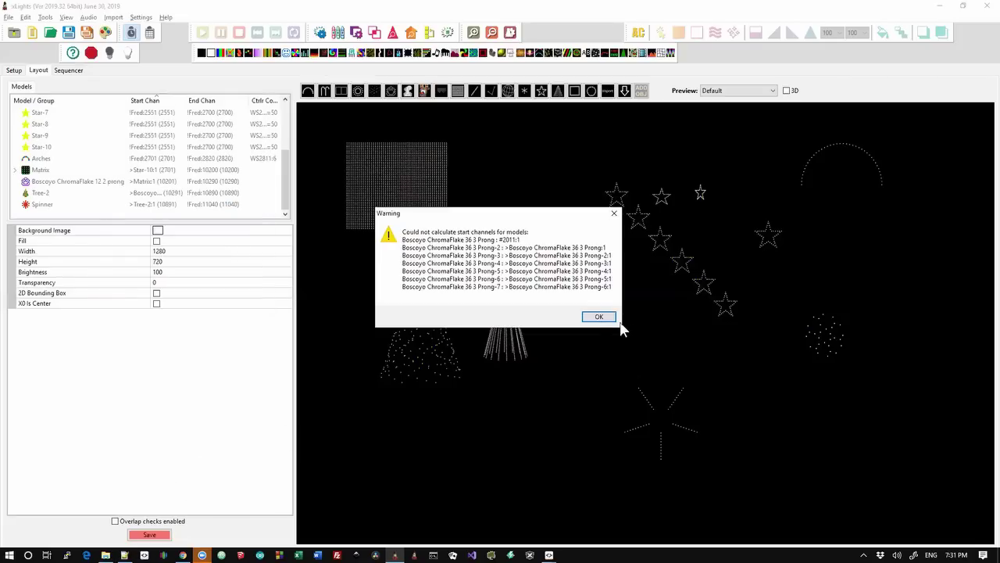
pyautogui.click(595, 319)
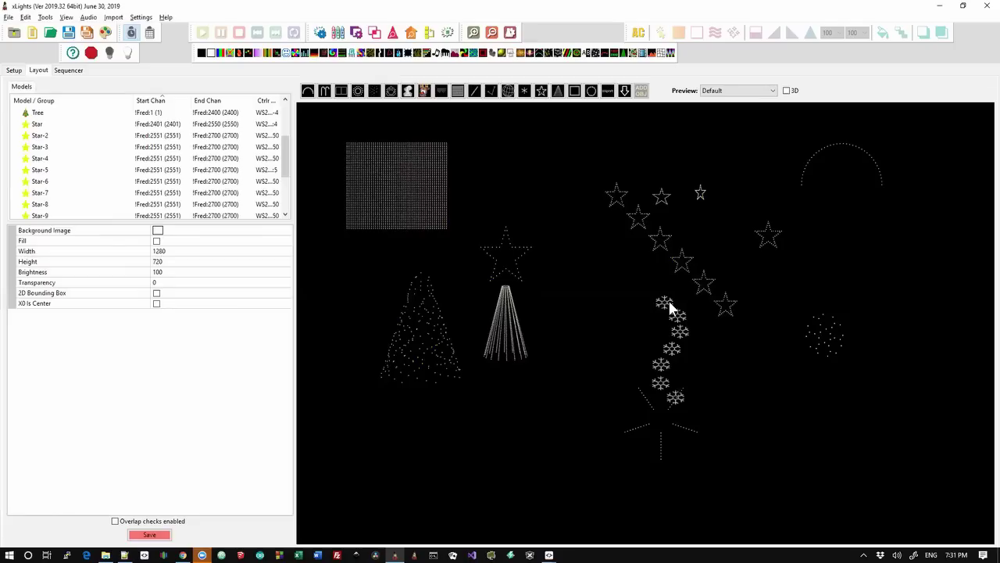
# Switch to Notepad++ and highlight the note about the check sequence check for matrices with unevenly divided strands.
pyautogui.hotkey('alt', 'Tab')
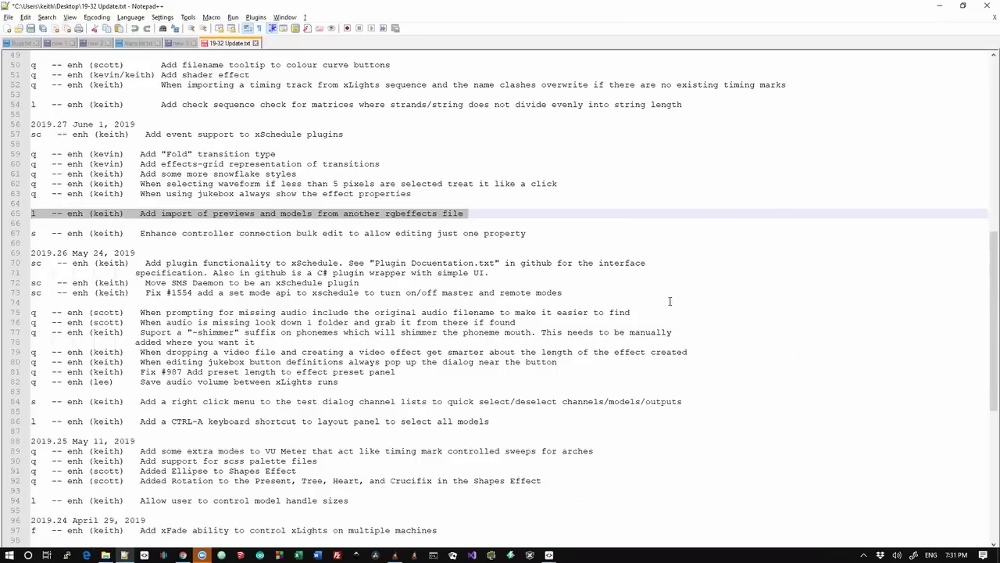
pyautogui.press('Up')
pyautogui.press('Up')
pyautogui.press('Up')
pyautogui.press('Up')
pyautogui.press('Up')
pyautogui.press('Up')
pyautogui.press('Up')
pyautogui.press('Up')
pyautogui.press('Up')
pyautogui.press('Up')
pyautogui.press('Up')
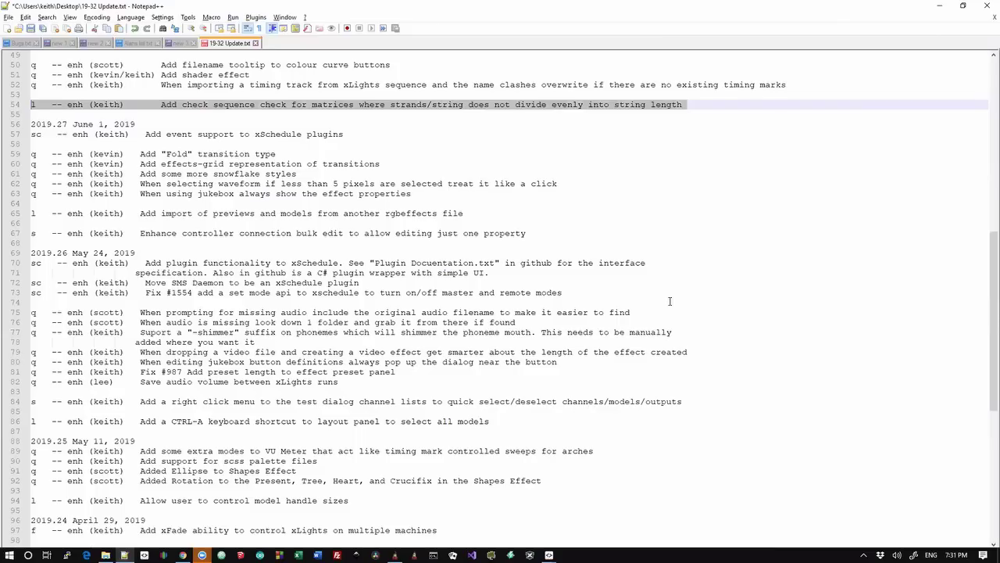
pyautogui.hotkey('shift', 'Down')
pyautogui.hotkey('shift', 'Up')
# Switch to xLights and draw a small matrix model between the large matrix and the diagonal row of stars.
pyautogui.hotkey('alt', 'Tab')
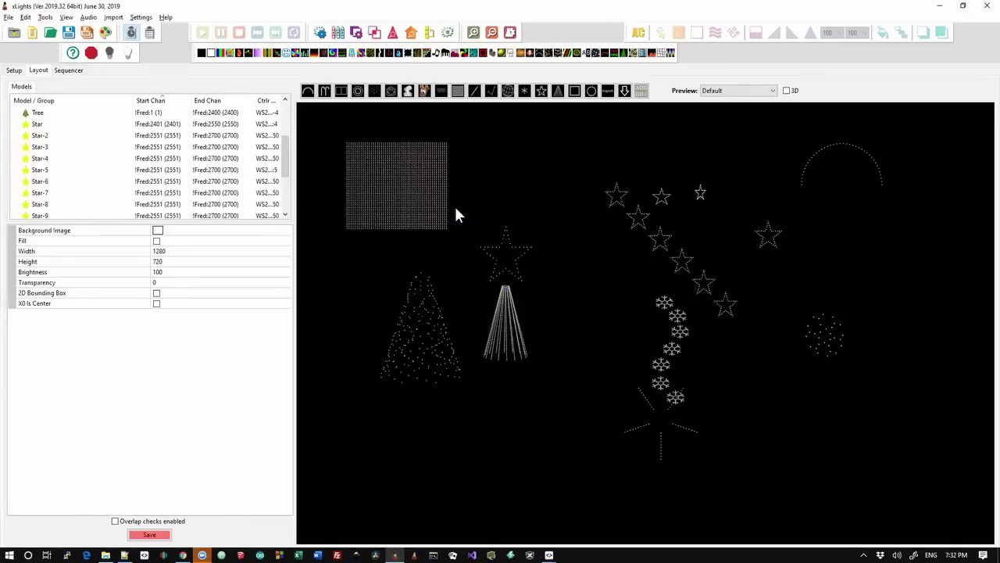
pyautogui.click(457, 91)
pyautogui.moveTo(487, 109); pyautogui.dragTo(528, 174)
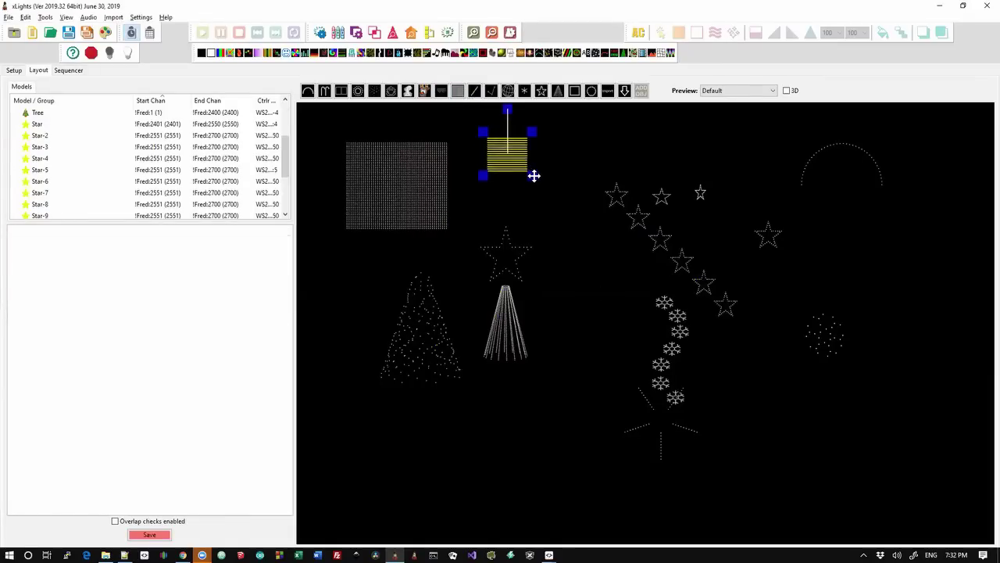
pyautogui.moveTo(534, 176); pyautogui.dragTo(535, 180)
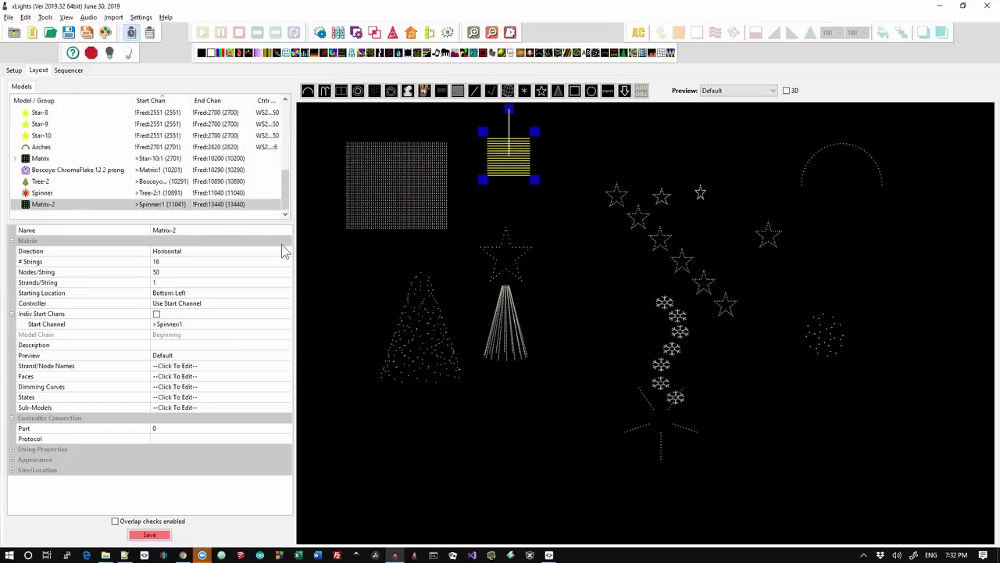
# Set the new matrix to 10 strings with 10 nodes per string.
pyautogui.click(166, 282)
pyautogui.click(172, 263)
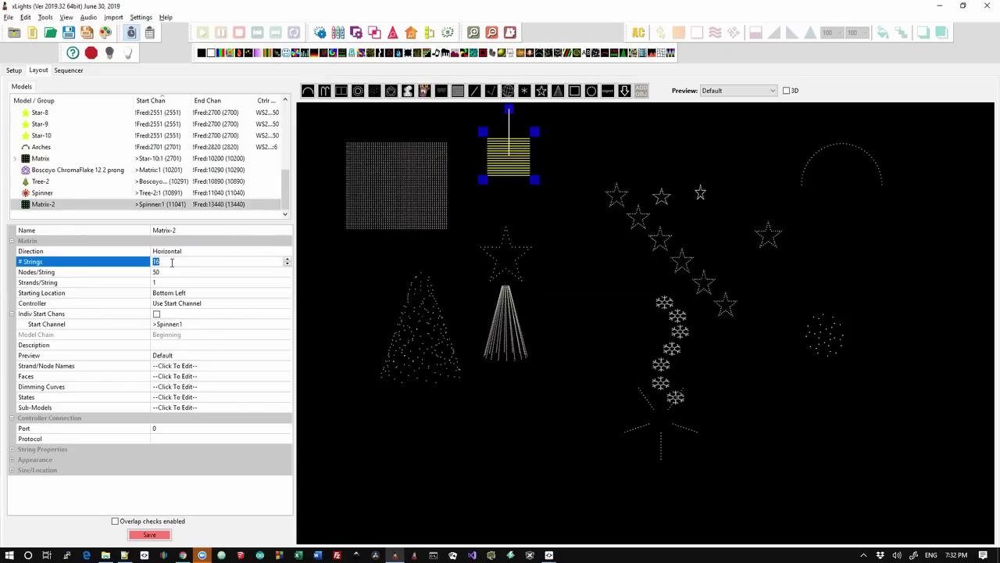
pyautogui.write('10')
pyautogui.press('Tab')
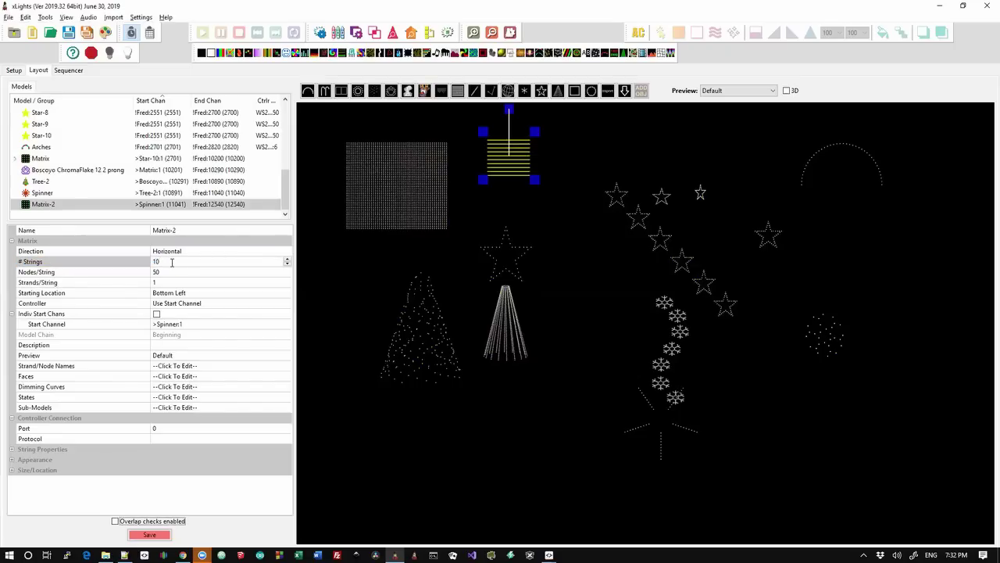
pyautogui.click(167, 271)
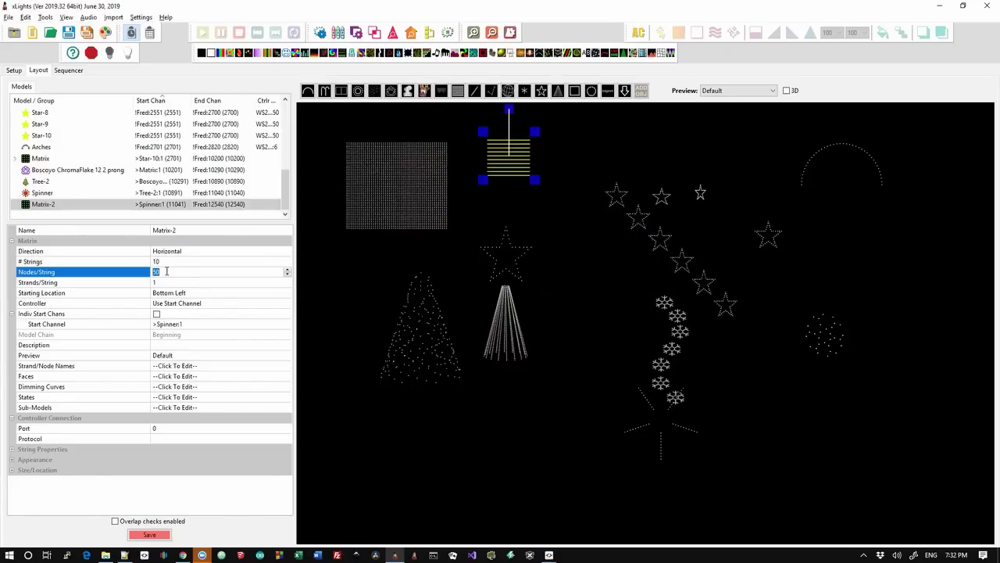
pyautogui.write('10')
pyautogui.press('Tab')
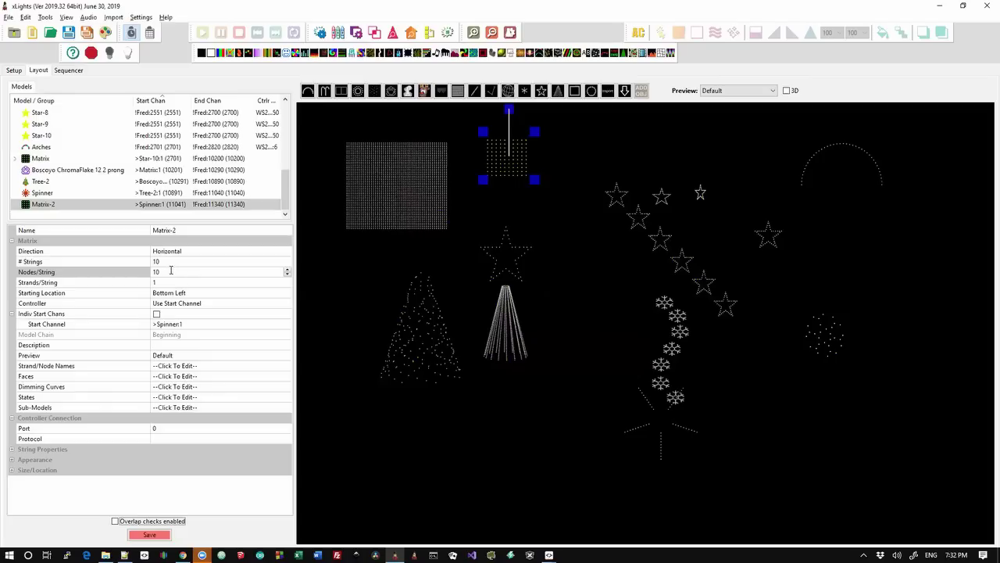
# Set the new matrix to 1 string, 100 nodes per string and 8 strands per string, and deselect it.
pyautogui.click(170, 264)
pyautogui.write('1')
pyautogui.press('Return')
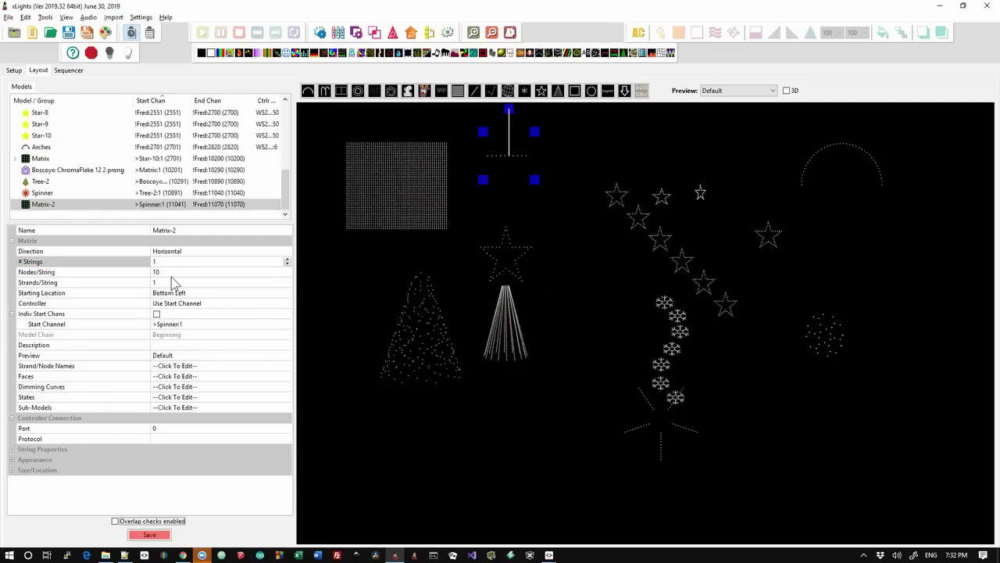
pyautogui.press('Tab')
pyautogui.write('100')
pyautogui.press('Tab')
pyautogui.click(173, 283)
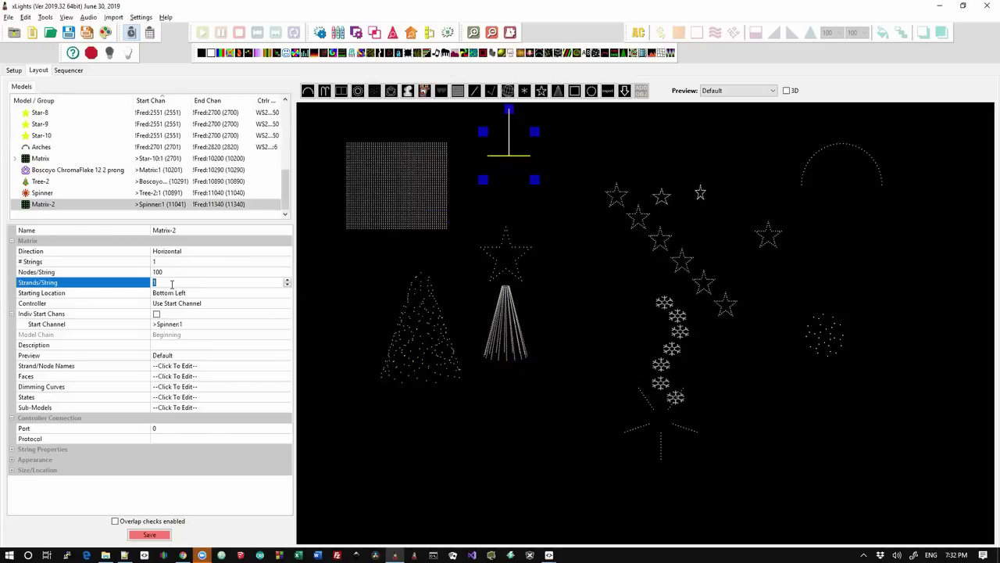
pyautogui.write('8')
pyautogui.press('Return')
pyautogui.click(519, 206)
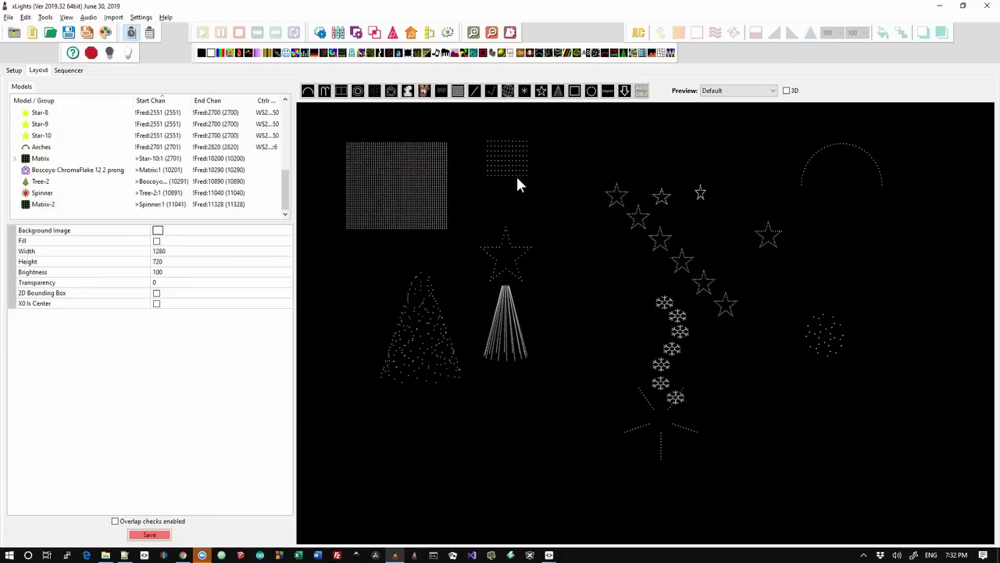
# Reselect the new matrix and inspect its start channel details in the model list.
pyautogui.click(515, 172)
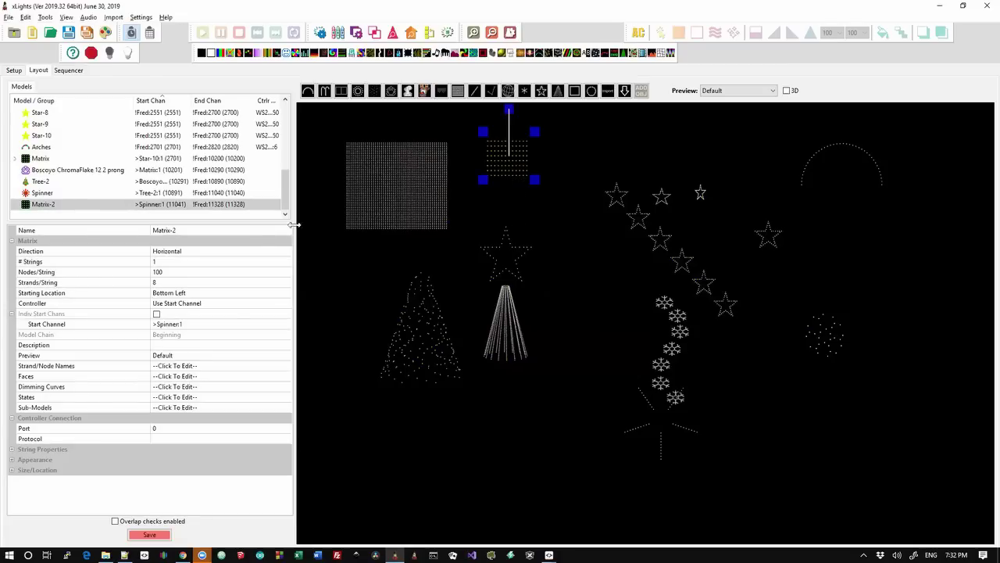
pyautogui.moveTo(199, 211)
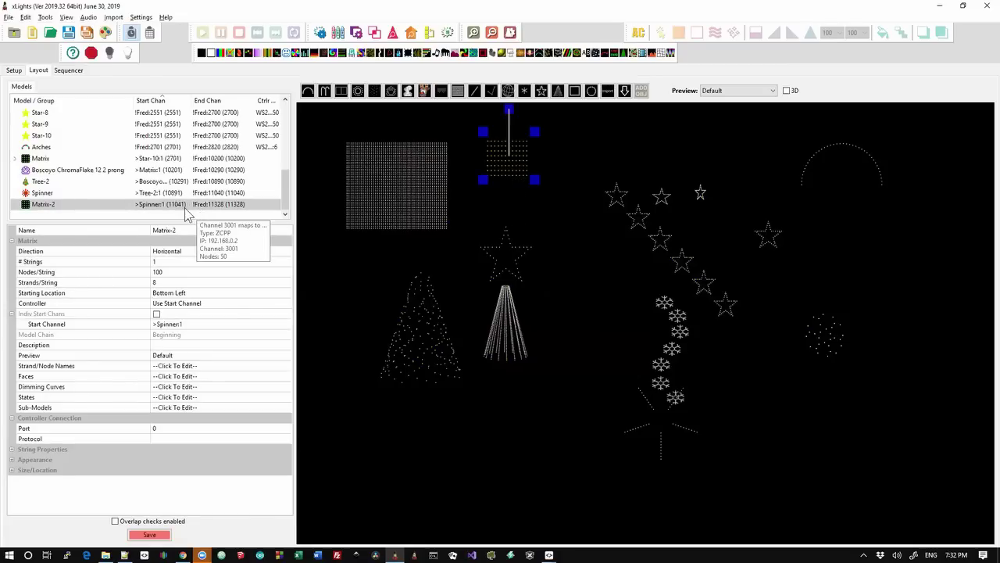
pyautogui.click(187, 207)
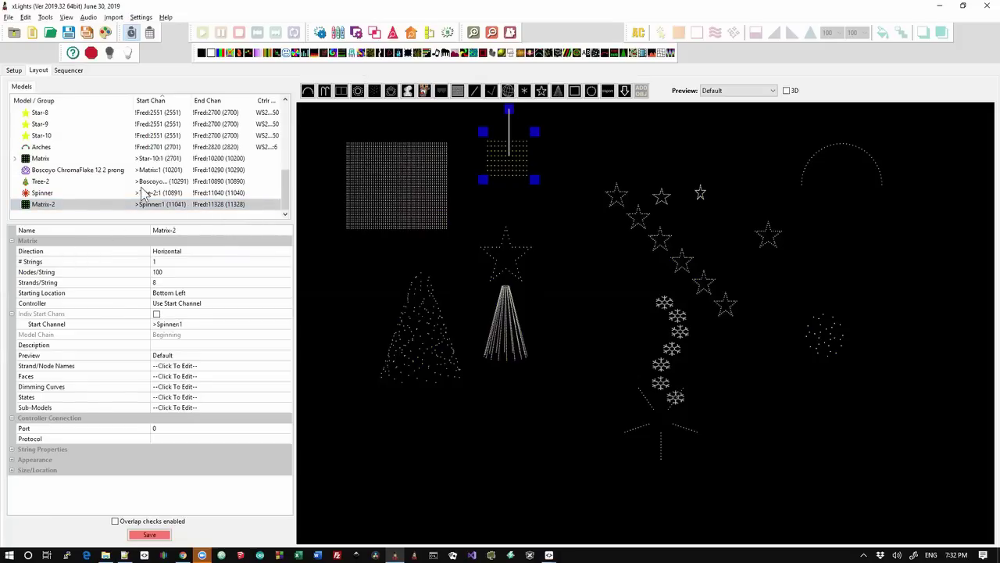
pyautogui.moveTo(142, 195)
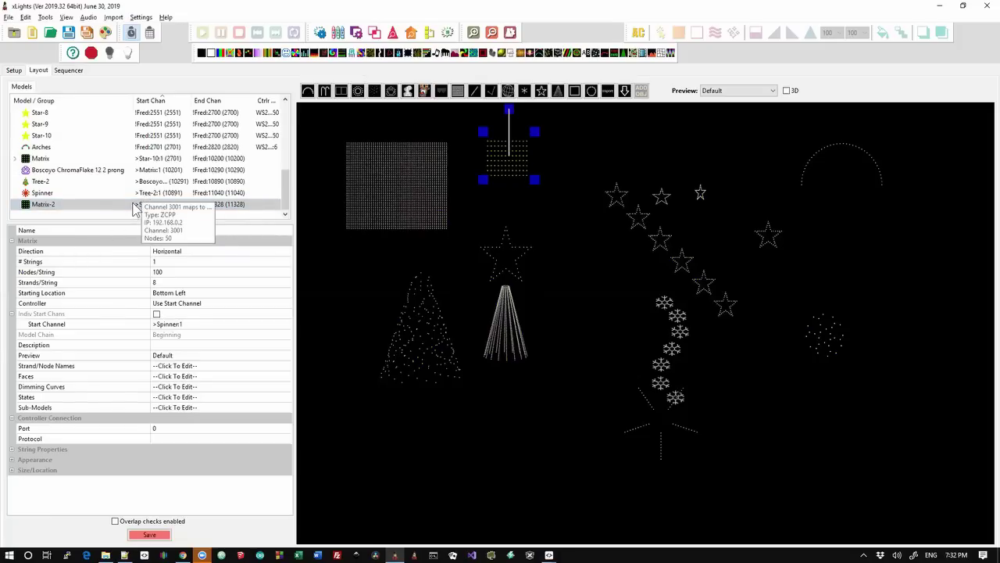
pyautogui.click(134, 207)
pyautogui.moveTo(166, 213)
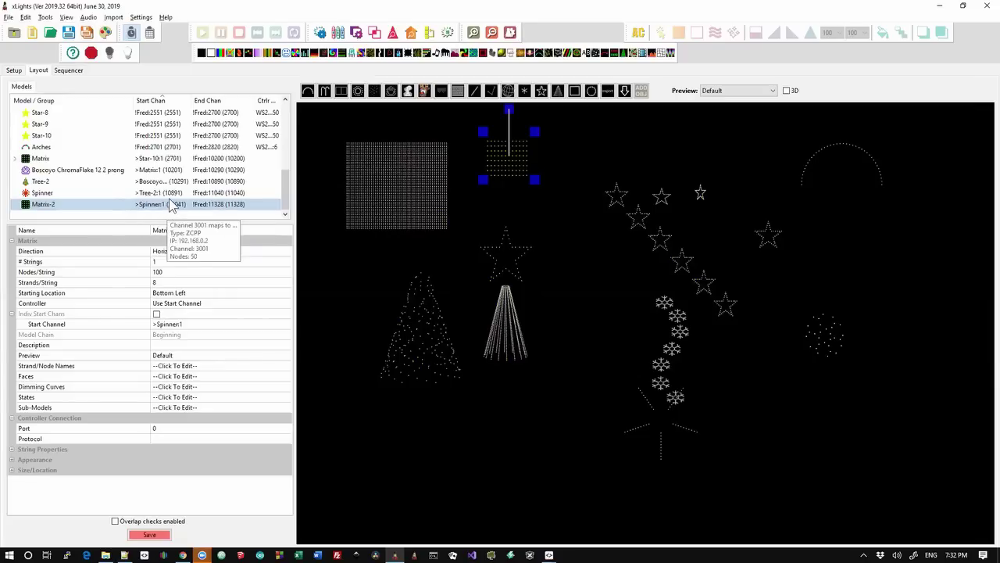
pyautogui.click(174, 195)
pyautogui.click(170, 205)
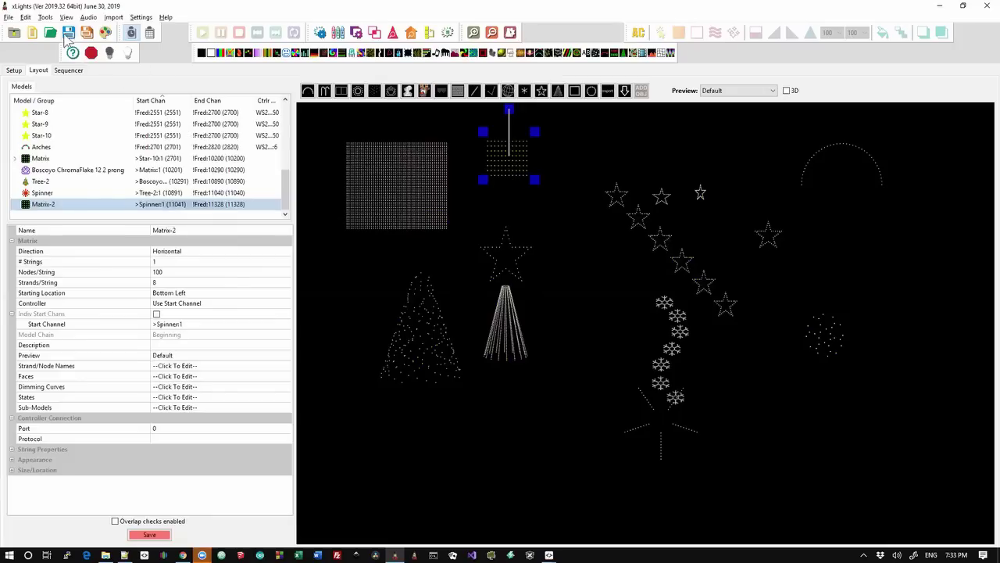
# Run Check Sequence and highlight the Controller Upload warning about the Matrix model in the report's ZCPP checks.
pyautogui.click(46, 17)
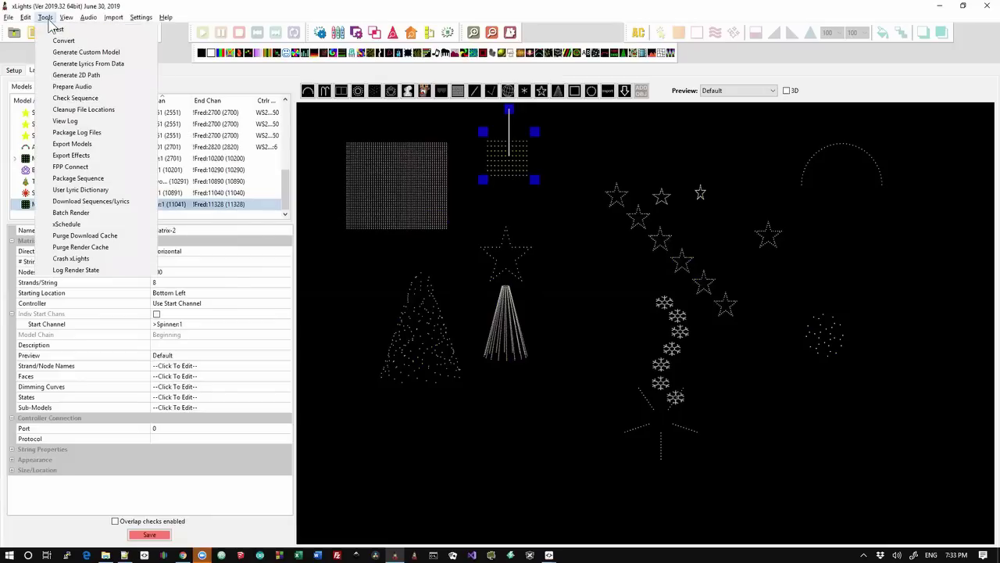
pyautogui.click(78, 98)
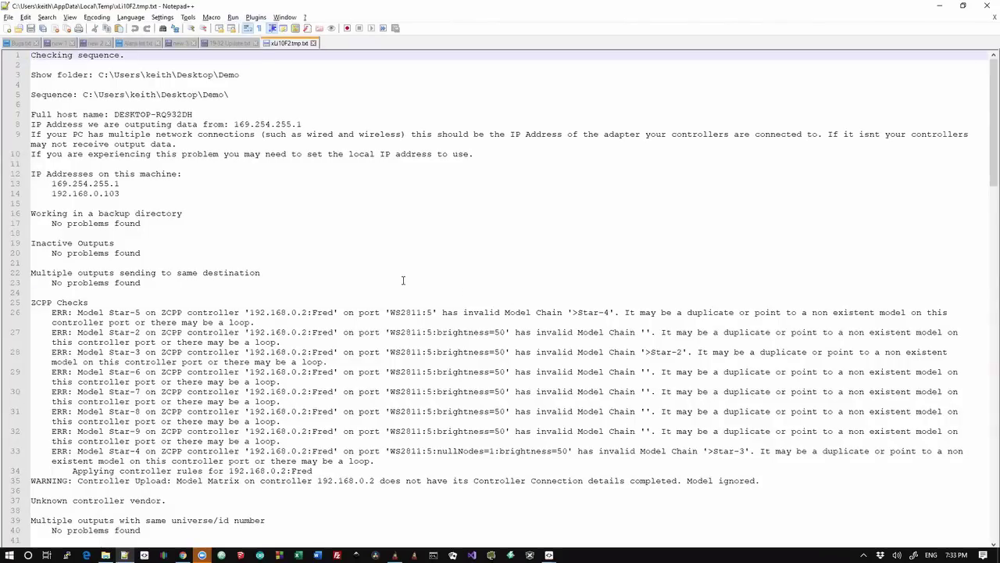
pyautogui.click(404, 279)
pyautogui.press('Down')
pyautogui.press('Down')
pyautogui.press('Down')
pyautogui.press('Down')
pyautogui.press('Down')
pyautogui.press('Down')
pyautogui.press('Down')
pyautogui.press('Down')
pyautogui.press('Down')
pyautogui.press('Down')
pyautogui.press('Down')
pyautogui.press('Down')
pyautogui.press('Down')
pyautogui.press('Down')
pyautogui.press('Down')
pyautogui.press('Down')
pyautogui.press('Down')
pyautogui.press('Down')
pyautogui.press('Down')
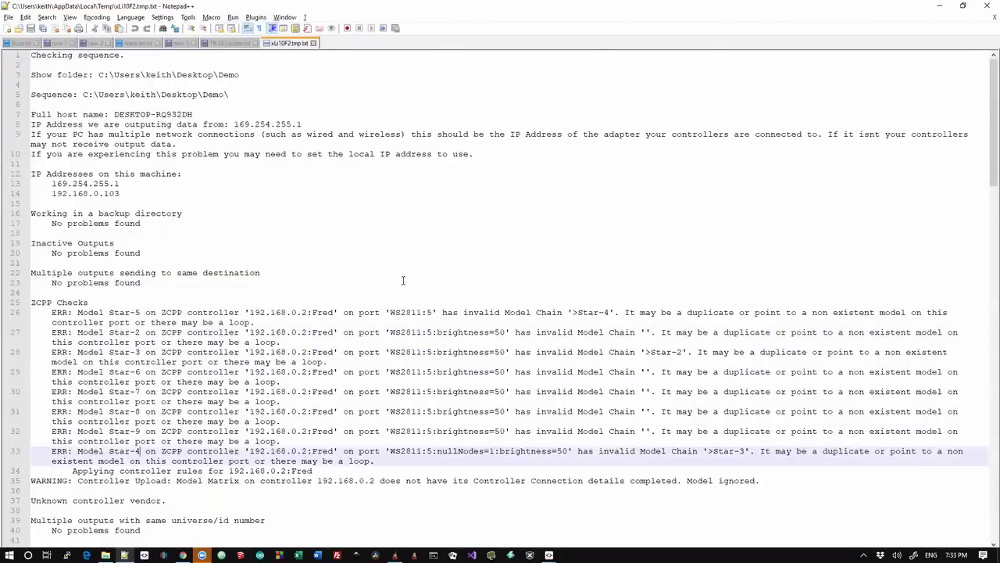
pyautogui.press('Down')
pyautogui.press('Down')
pyautogui.press('Down')
pyautogui.press('Up')
pyautogui.press('Up')
pyautogui.press('Home')
pyautogui.hotkey('shift', 'Down')
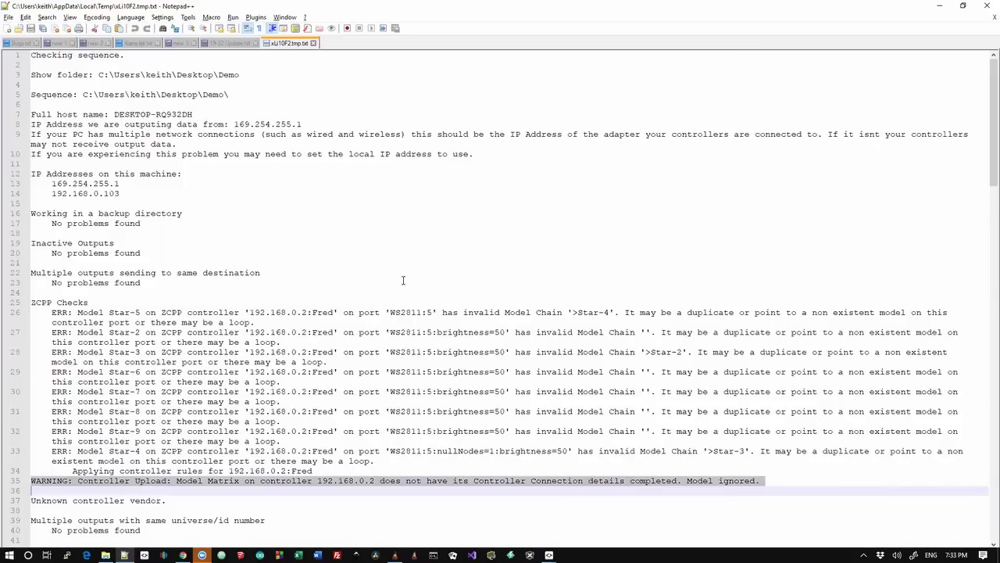
# Examine the report's checks on controller outputs, models spanning controllers and invalid start channels.
pyautogui.press('Down')
pyautogui.press('Up')
pyautogui.press('Up')
pyautogui.press('Down')
pyautogui.press('Down')
pyautogui.press('Down')
pyautogui.press('Down')
pyautogui.press('Down')
pyautogui.press('Down')
pyautogui.press('Down')
pyautogui.press('Down')
pyautogui.press('Down')
pyautogui.press('Down')
pyautogui.press('Down')
pyautogui.press('Down')
pyautogui.press('Down')
pyautogui.press('Down')
pyautogui.press('Down')
pyautogui.press('Down')
pyautogui.press('Down')
pyautogui.press('Down')
pyautogui.press('Down')
pyautogui.press('Down')
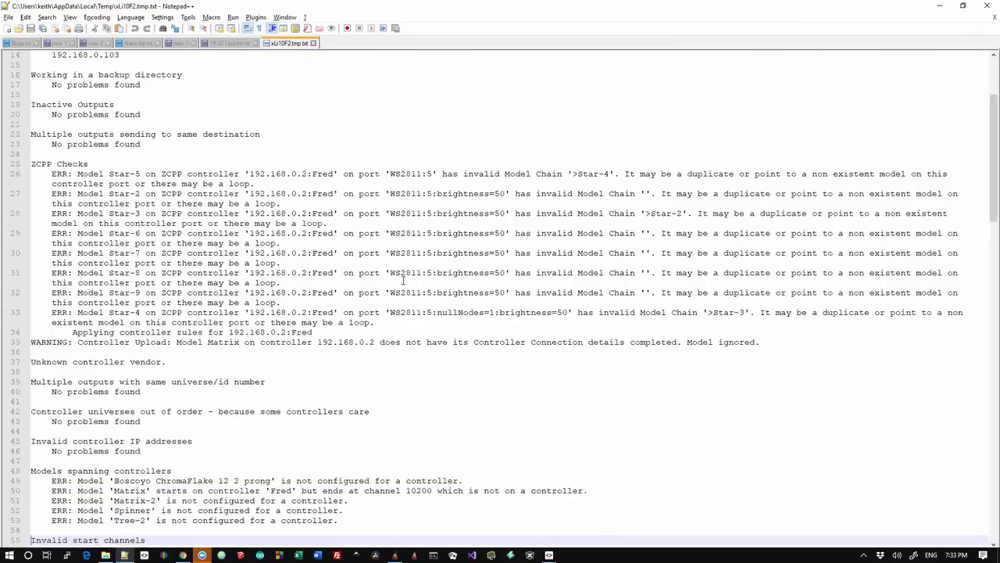
pyautogui.press('Down')
pyautogui.press('Down')
pyautogui.press('Down')
pyautogui.press('Down')
pyautogui.press('Down')
pyautogui.press('Up')
pyautogui.press('Up')
pyautogui.press('Up')
pyautogui.press('Up')
pyautogui.press('Up')
pyautogui.press('Up')
pyautogui.press('Up')
pyautogui.press('Up')
pyautogui.press('Up')
pyautogui.press('Up')
# Read on past the overlapping model channels to the Models with issues section for the uneven matrix strands.
pyautogui.press('Down')
pyautogui.press('Down')
pyautogui.press('Down')
pyautogui.press('Down')
pyautogui.press('Down')
pyautogui.press('Down')
pyautogui.press('Down')
pyautogui.press('Down')
pyautogui.press('Down')
pyautogui.press('Down')
pyautogui.press('Down')
pyautogui.press('Down')
pyautogui.press('Down')
pyautogui.press('Down')
pyautogui.press('Down')
pyautogui.press('Down')
pyautogui.press('Down')
pyautogui.press('Down')
pyautogui.press('Down')
pyautogui.press('Down')
pyautogui.press('Down')
pyautogui.press('Down')
pyautogui.press('Down')
pyautogui.press('Down')
pyautogui.press('Down')
pyautogui.press('Down')
pyautogui.press('Down')
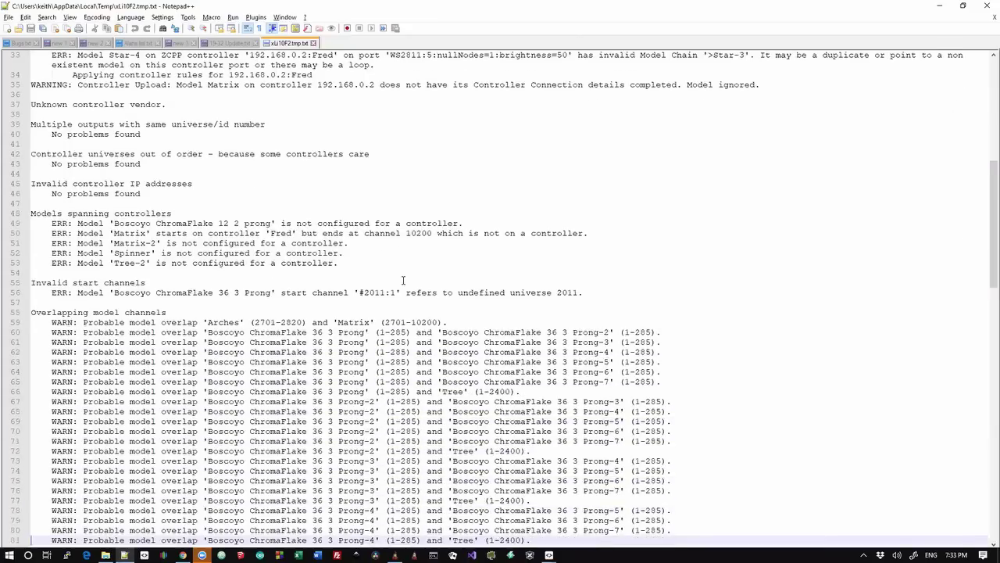
pyautogui.press('pagedown')
pyautogui.press('Down')
pyautogui.press('Down')
pyautogui.press('Down')
pyautogui.press('pagedown')
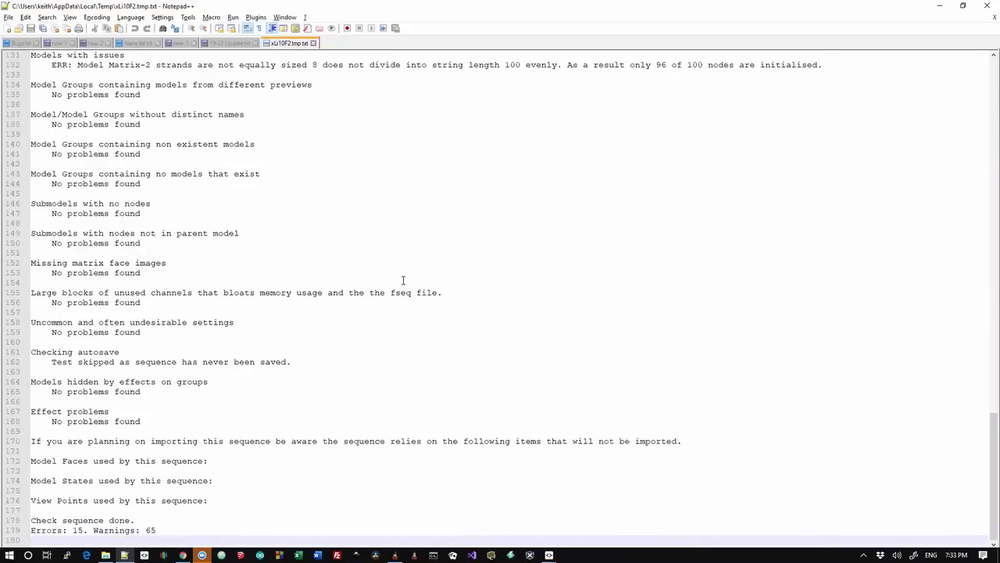
# Highlight the Matrix-2 unequal strands error and its Models with issues heading in the Check Sequence report.
pyautogui.press('Up')
pyautogui.press('Up')
pyautogui.press('Up')
pyautogui.press('Up')
pyautogui.press('Up')
pyautogui.press('Up')
pyautogui.press('Up')
pyautogui.press('Up')
pyautogui.press('Up')
pyautogui.press('Up')
pyautogui.press('Up')
pyautogui.press('Up')
pyautogui.press('Up')
pyautogui.press('Up')
pyautogui.press('Up')
pyautogui.press('Up')
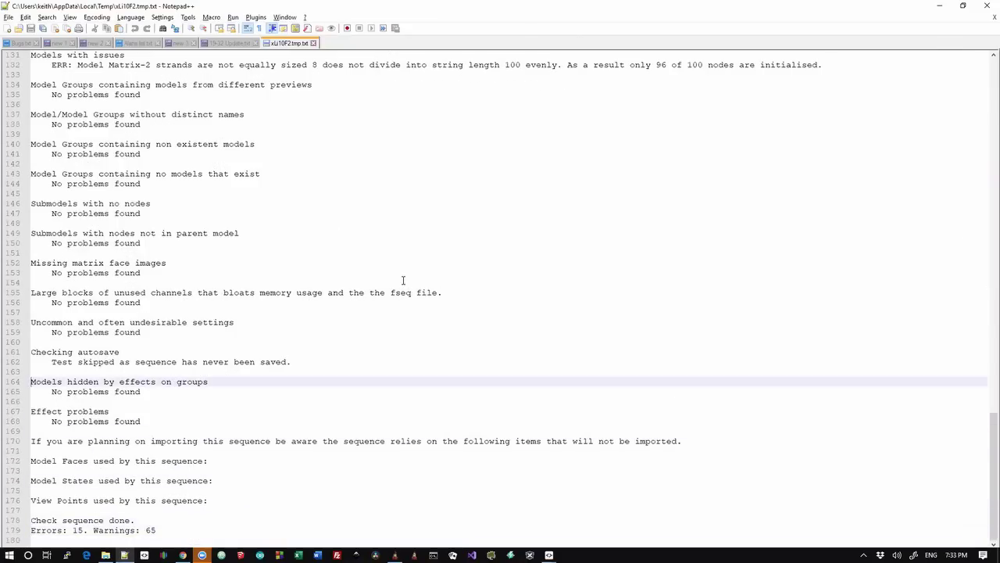
pyautogui.press('Up')
pyautogui.press('Up')
pyautogui.press('Up')
pyautogui.press('Up')
pyautogui.press('Up')
pyautogui.press('Up')
pyautogui.press('Up')
pyautogui.press('Up')
pyautogui.press('Up')
pyautogui.press('Up')
pyautogui.press('Up')
pyautogui.press('Up')
pyautogui.press('Up')
pyautogui.press('Up')
pyautogui.press('Up')
pyautogui.press('Up')
pyautogui.press('Up')
pyautogui.press('Up')
pyautogui.press('Up')
pyautogui.press('Up')
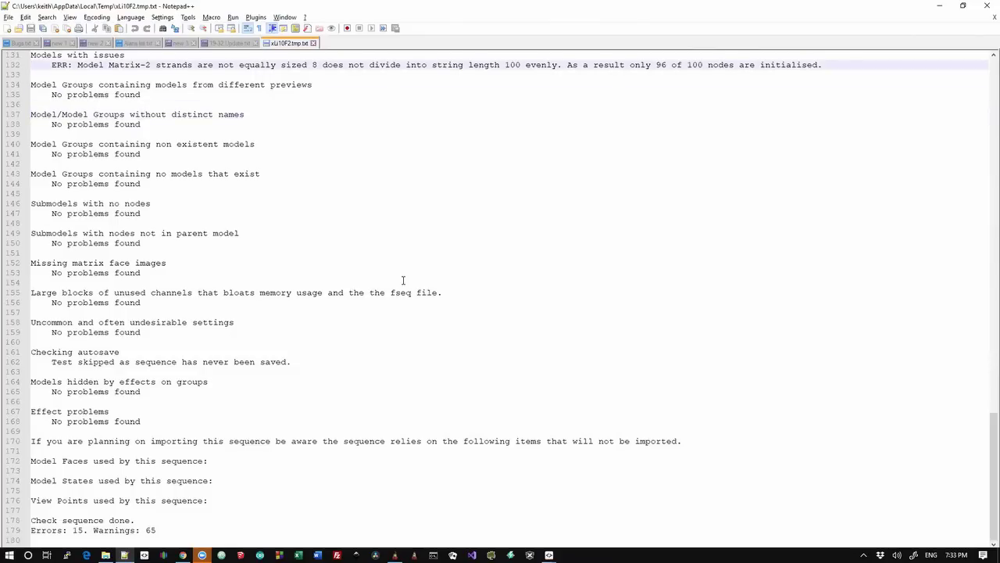
pyautogui.hotkey('shift', 'Down')
pyautogui.hotkey('shift', 'Up')
pyautogui.hotkey('shift', 'End')
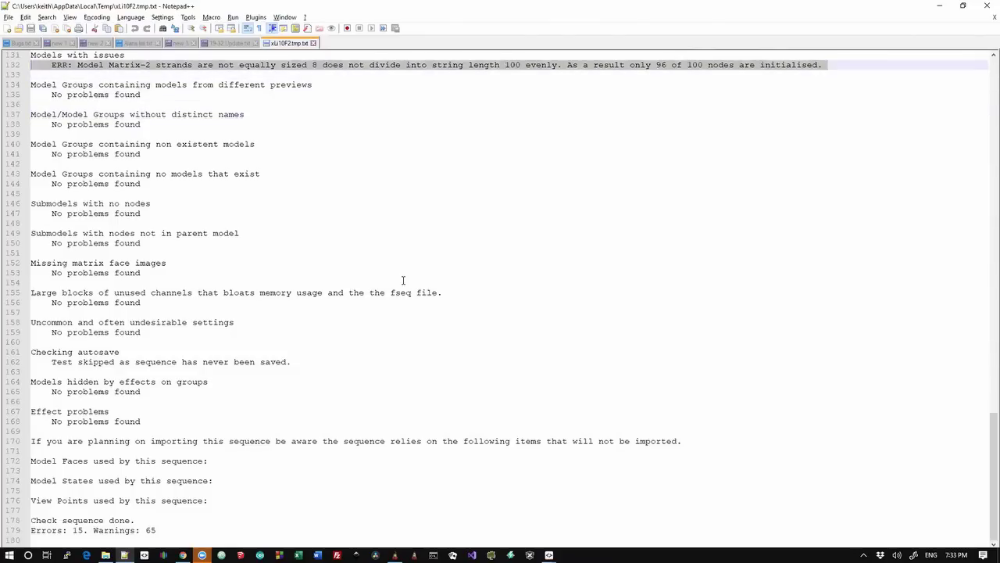
pyautogui.press('Home')
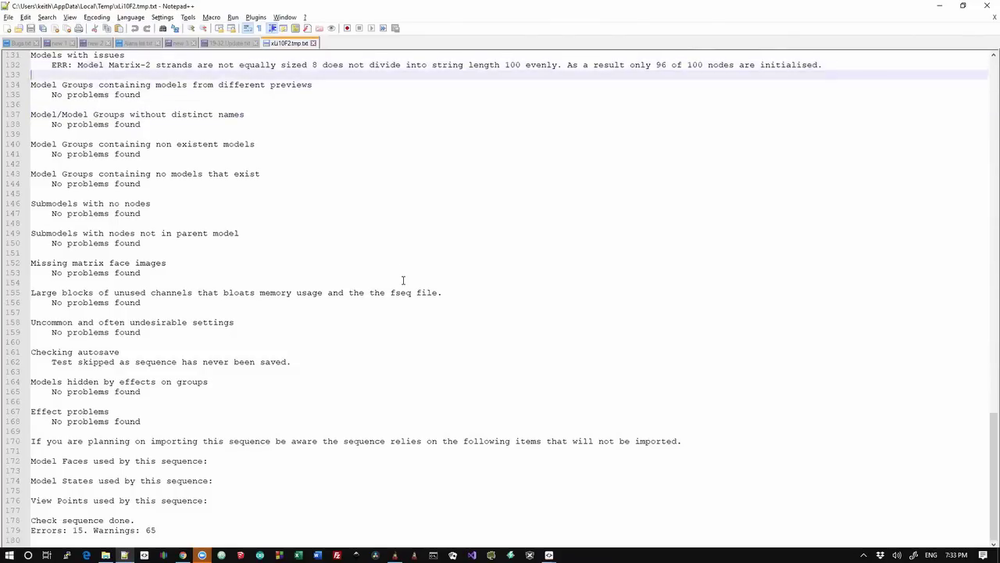
pyautogui.hotkey('shift', 'End')
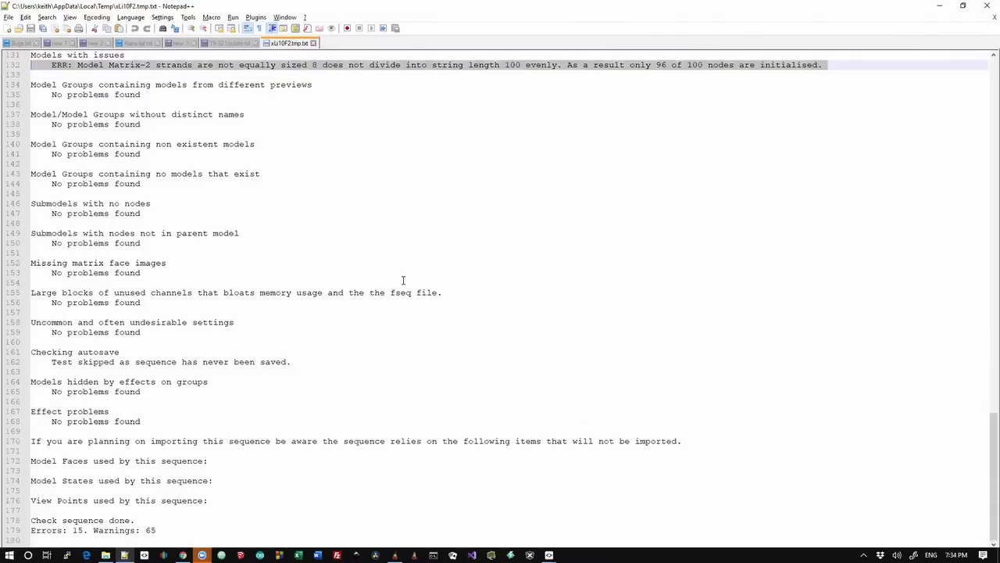
pyautogui.hotkey('shift', 'Up')
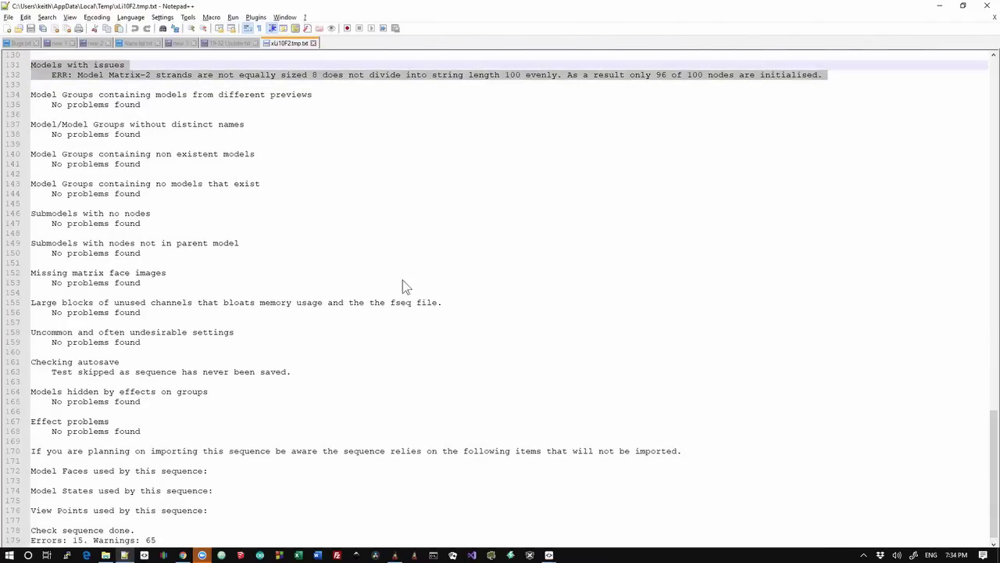
pyautogui.hotkey('alt', 'Tab')
pyautogui.hotkey('alt', 'Tab')
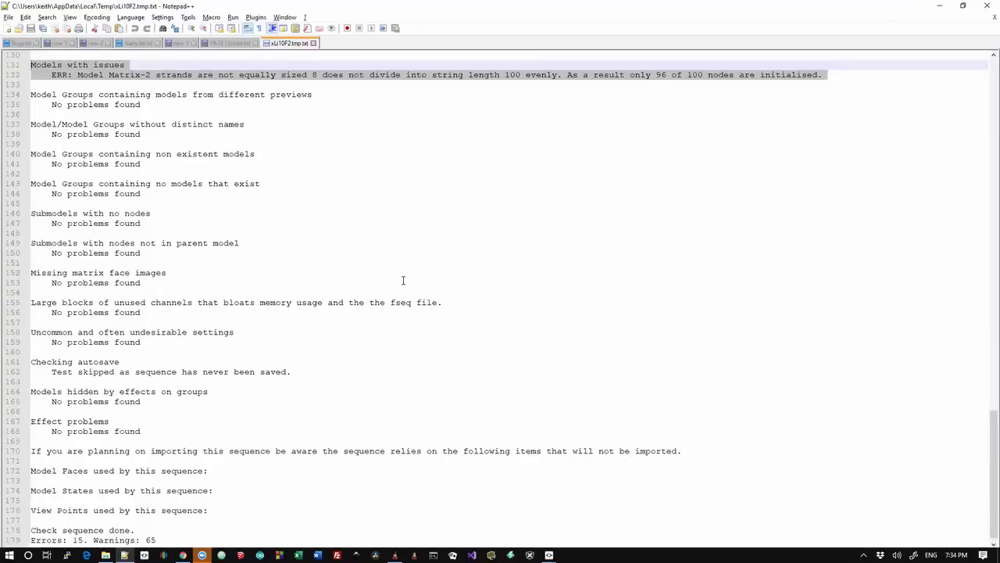
pyautogui.click(403, 280)
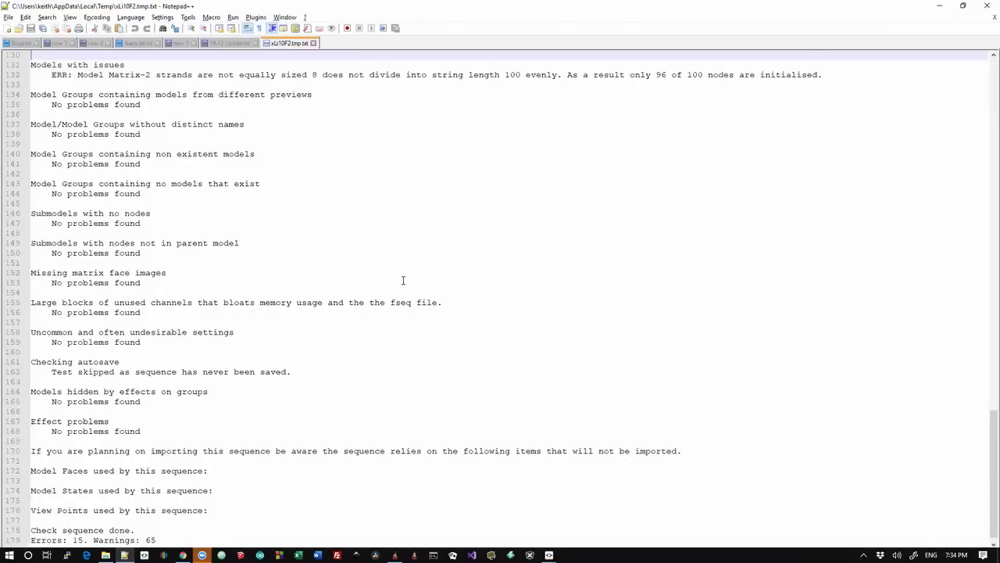
# Go to the 19-32 Update.txt release notes and highlight the 2019.30 entry about an active property for hiding models.
pyautogui.click(231, 44)
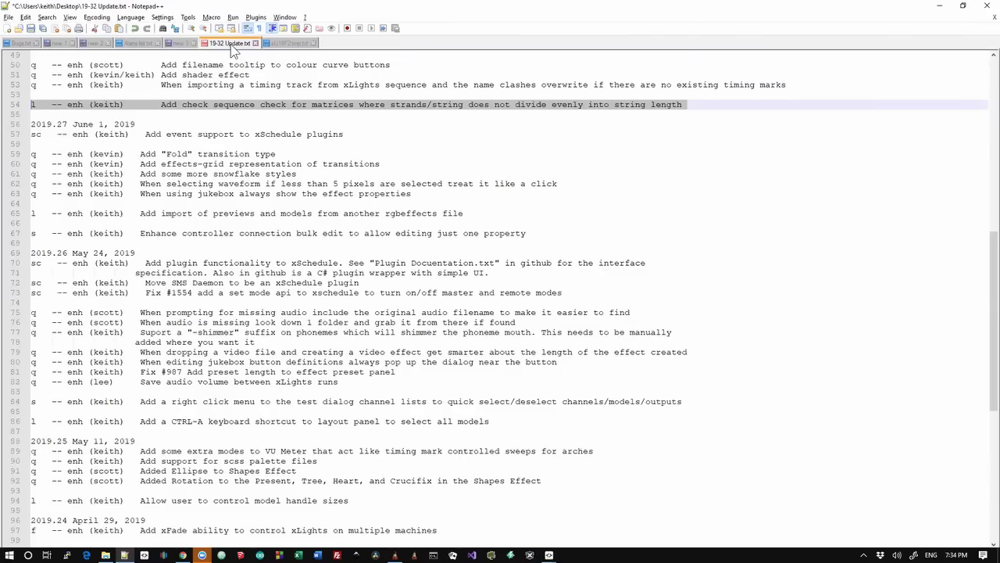
pyautogui.press('Up')
pyautogui.press('Up')
pyautogui.press('Up')
pyautogui.press('Up')
pyautogui.press('Up')
pyautogui.press('Up')
pyautogui.press('Up')
pyautogui.press('Up')
pyautogui.press('Up')
pyautogui.press('Up')
pyautogui.press('Up')
pyautogui.press('Up')
pyautogui.press('Up')
pyautogui.press('Up')
pyautogui.press('Up')
pyautogui.press('Up')
pyautogui.press('Up')
pyautogui.press('Up')
pyautogui.press('Up')
pyautogui.press('Up')
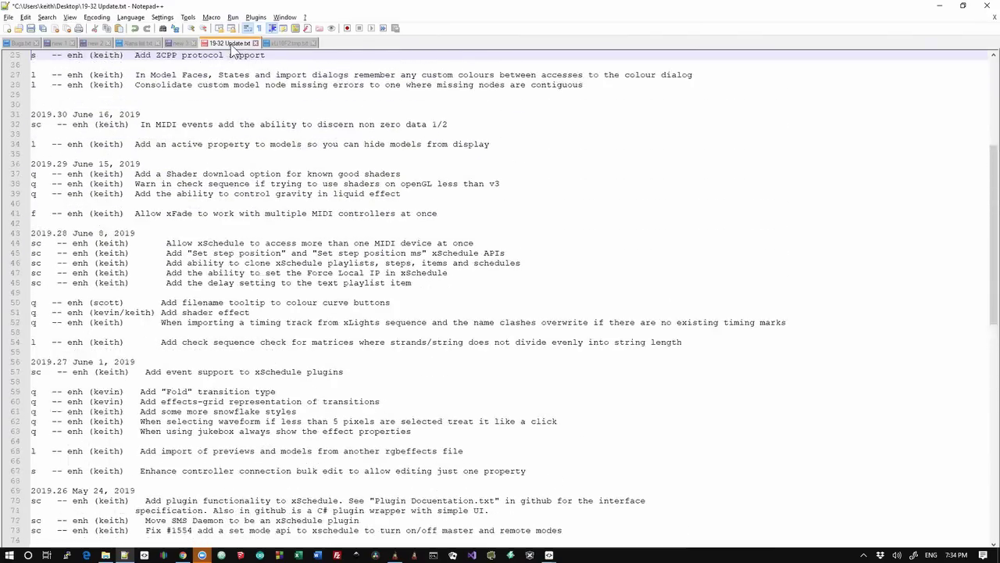
pyautogui.press('Up')
pyautogui.press('Up')
pyautogui.press('Up')
pyautogui.press('Up')
pyautogui.press('Up')
pyautogui.press('Up')
pyautogui.press('Up')
pyautogui.press('Down')
pyautogui.press('Down')
pyautogui.press('Down')
pyautogui.press('Down')
pyautogui.press('Down')
pyautogui.press('Down')
pyautogui.press('Down')
pyautogui.press('Down')
pyautogui.press('Down')
pyautogui.press('Down')
pyautogui.press('Down')
pyautogui.press('Down')
pyautogui.press('Down')
pyautogui.press('Down')
pyautogui.press('Down')
pyautogui.press('Down')
pyautogui.press('Down')
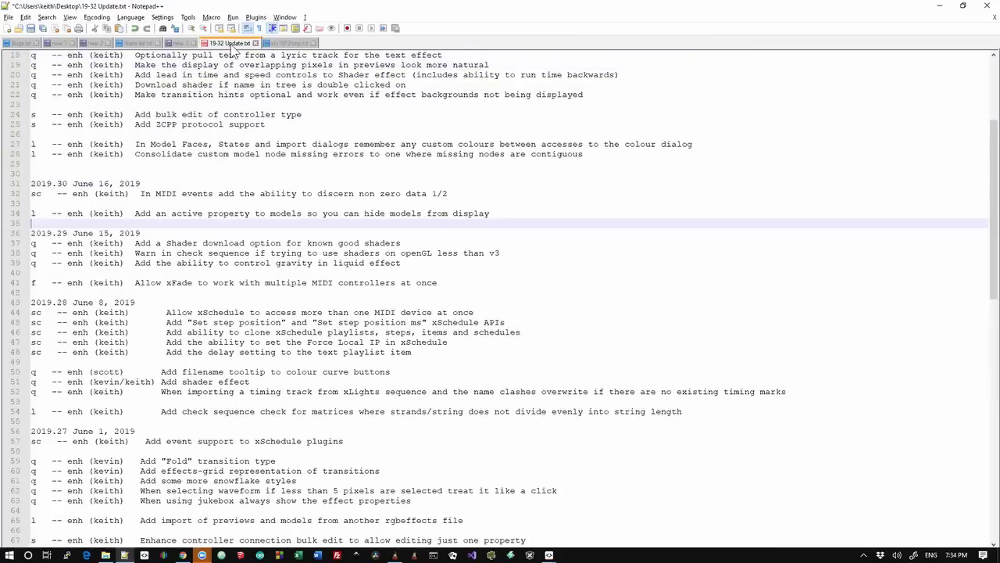
pyautogui.hotkey('shift', 'Up')
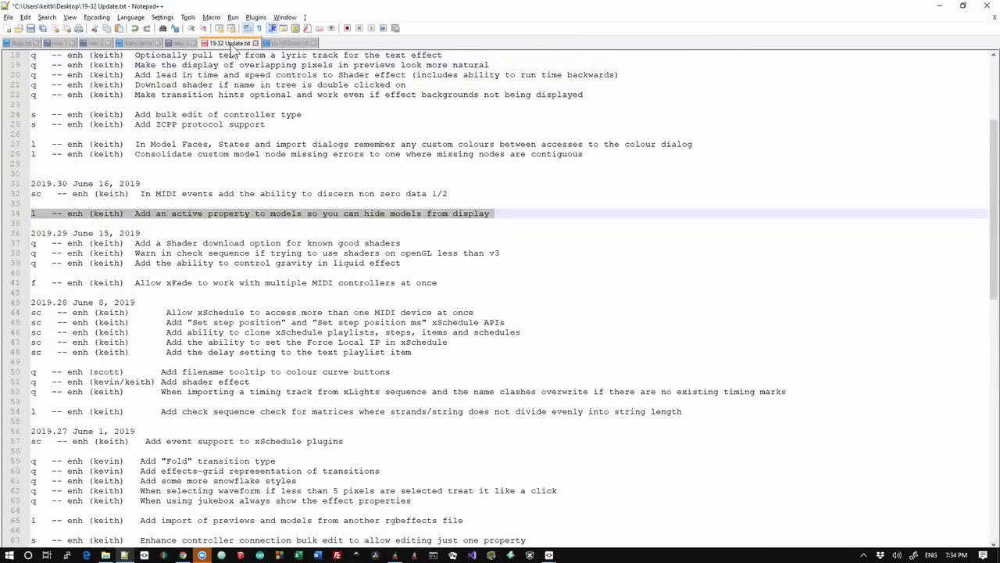
# Switch to xLights, select Tree-2 in the layout and turn off Active in its Appearance properties.
pyautogui.hotkey('alt', 'Tab')
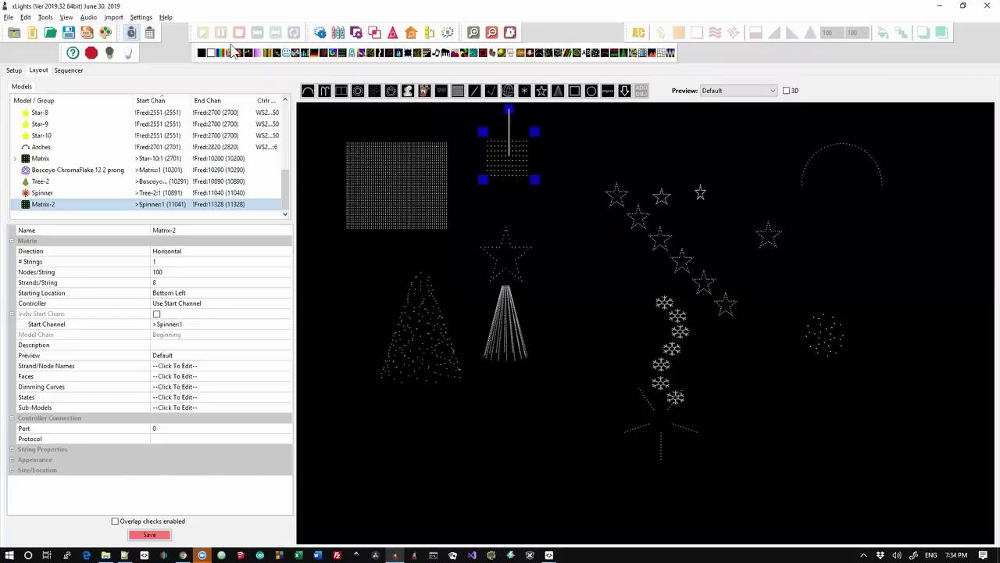
pyautogui.click(429, 332)
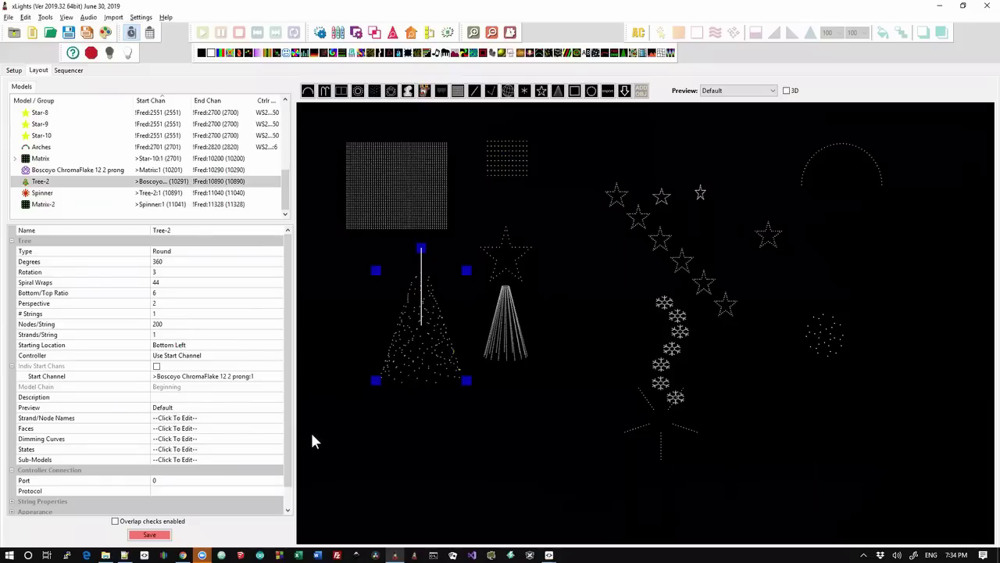
pyautogui.click(12, 501)
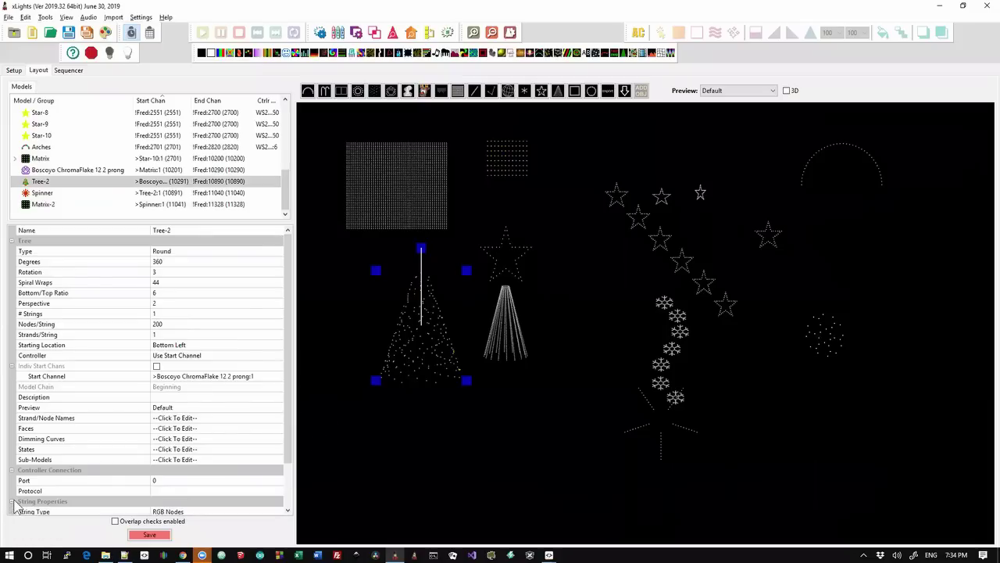
pyautogui.scroll(-2, 64, 463)
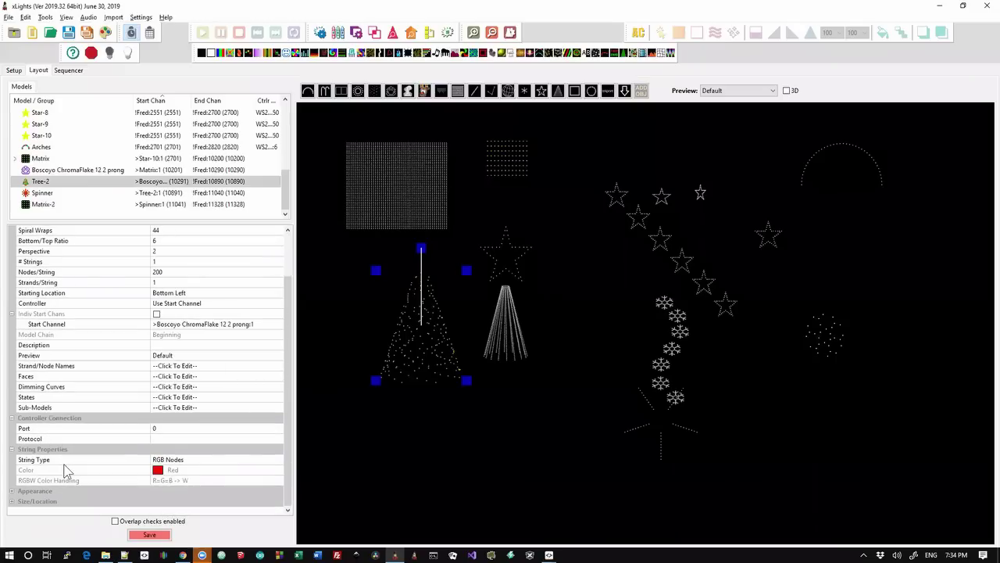
pyautogui.click(12, 493)
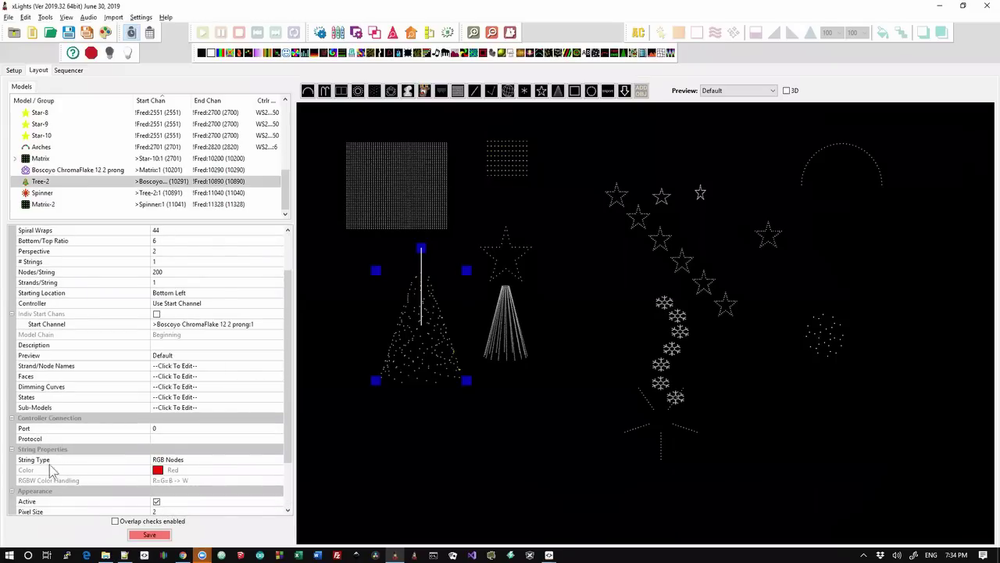
pyautogui.scroll(-2, 62, 462)
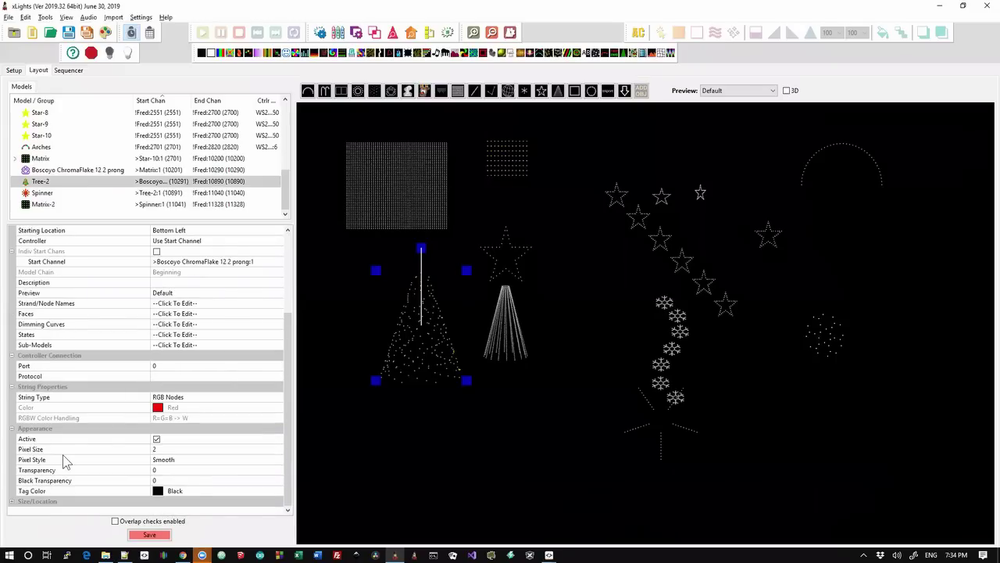
pyautogui.click(157, 439)
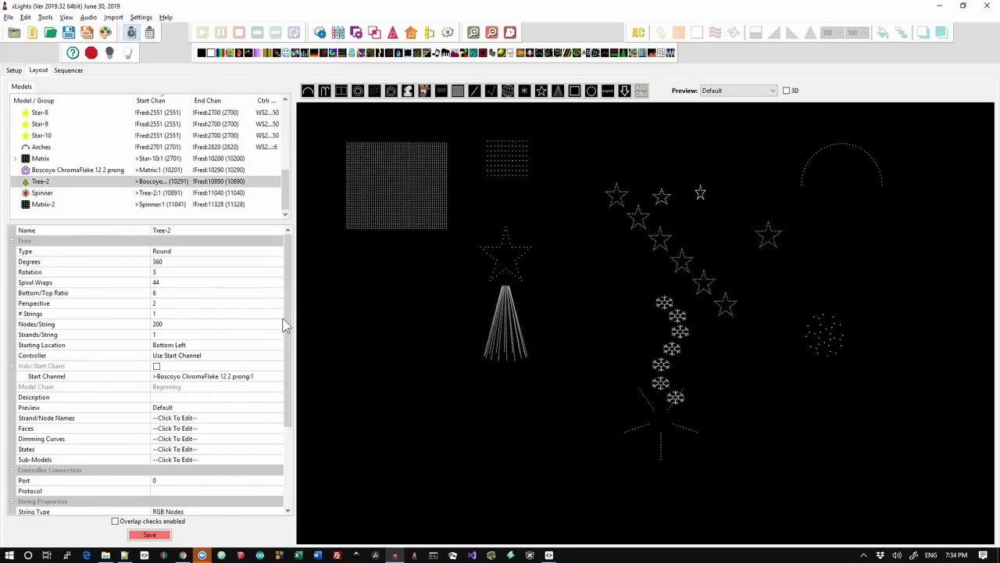
# Reselect the hidden Tree-2 from the model list and turn its Active property back on.
pyautogui.click(211, 193)
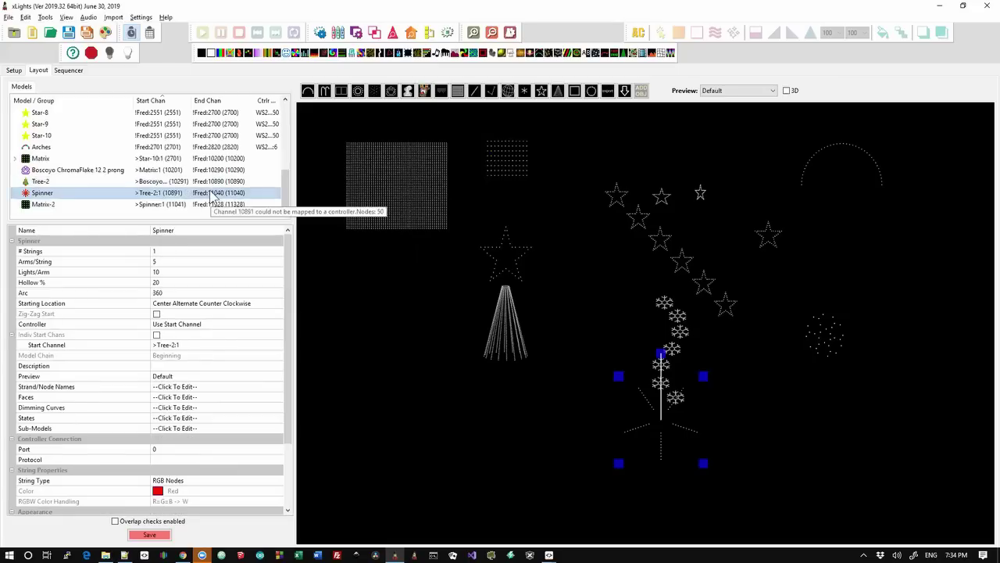
pyautogui.click(202, 182)
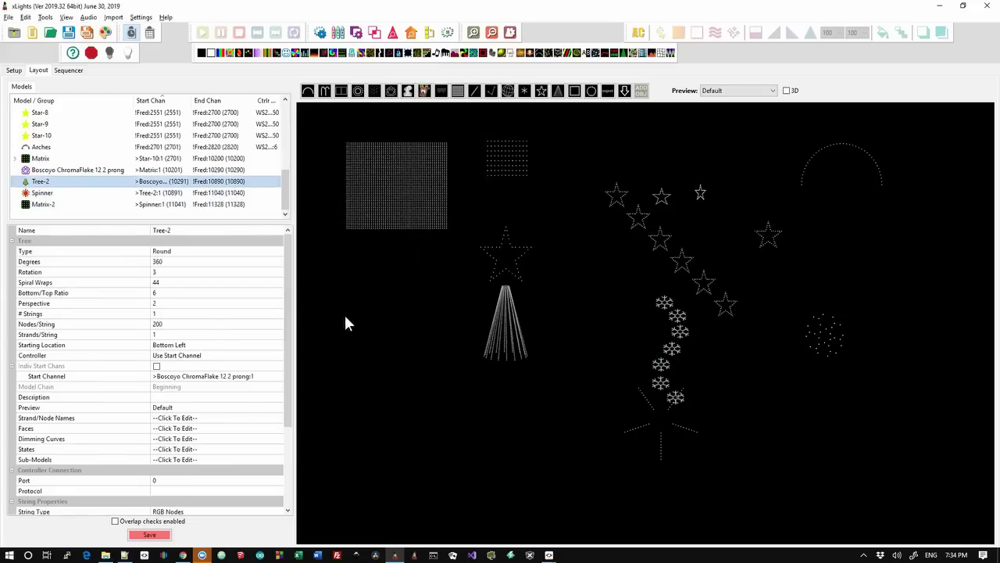
pyautogui.click(288, 453)
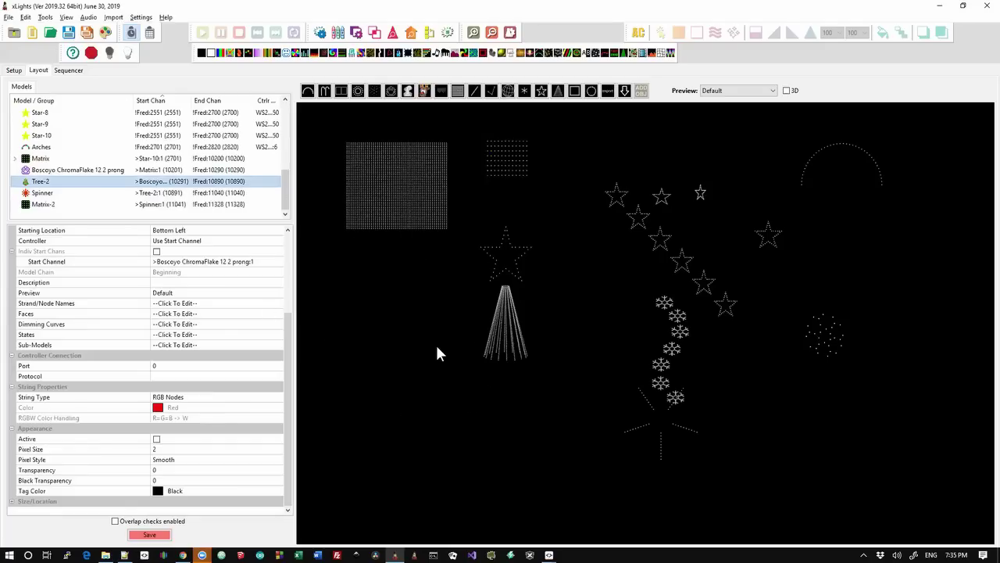
pyautogui.click(156, 439)
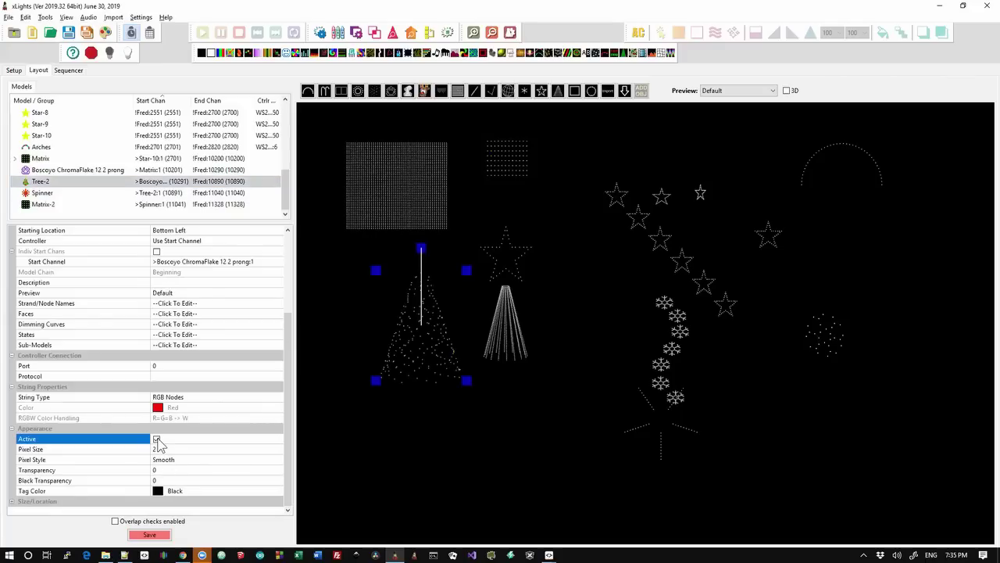
pyautogui.click(384, 467)
pyautogui.click(444, 352)
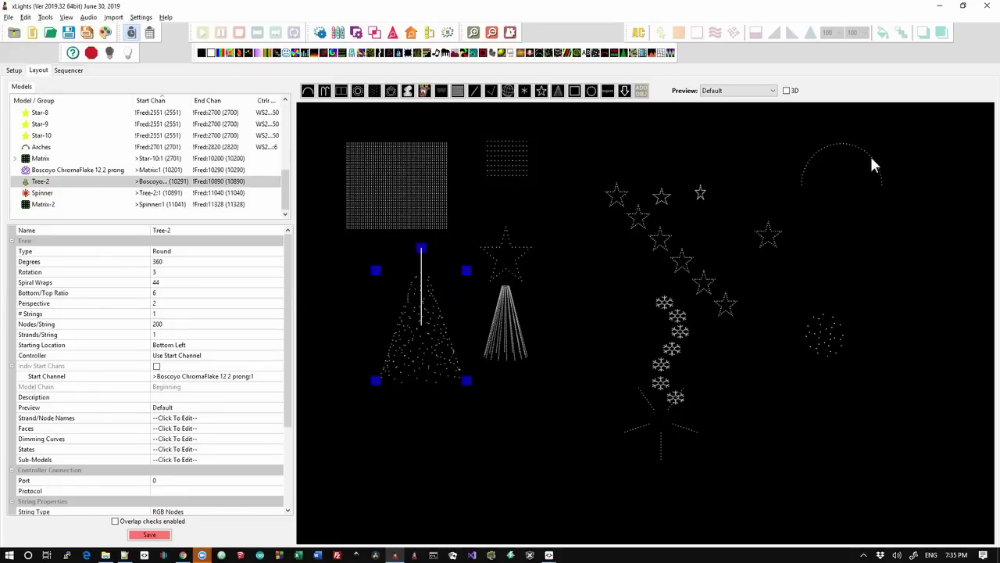
# In the 3D layout preview, toggle the Gridlines object's Active property off and on, and return the preview to 2D.
pyautogui.click(792, 92)
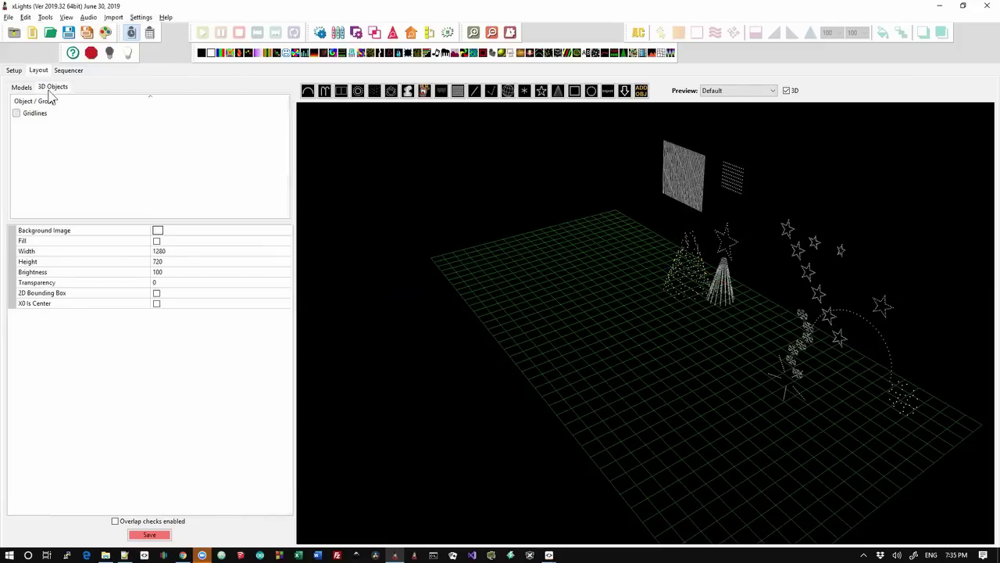
pyautogui.click(609, 317)
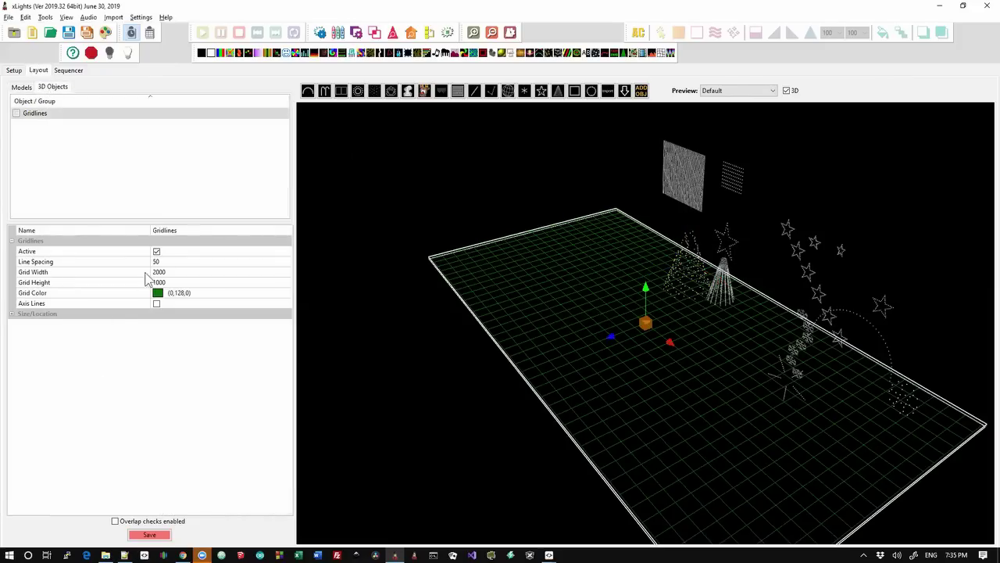
pyautogui.click(156, 251)
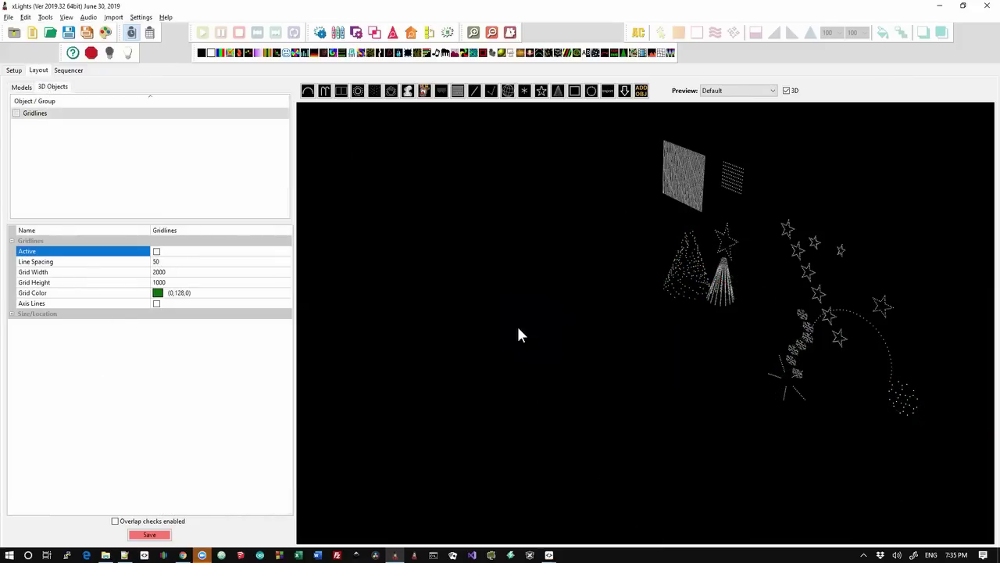
pyautogui.click(156, 251)
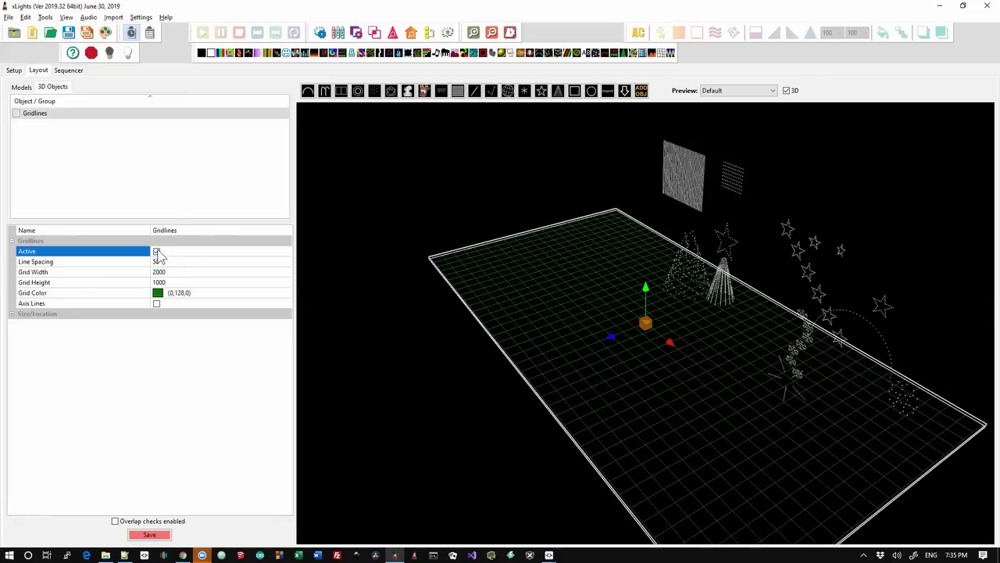
pyautogui.click(15, 70)
pyautogui.click(38, 70)
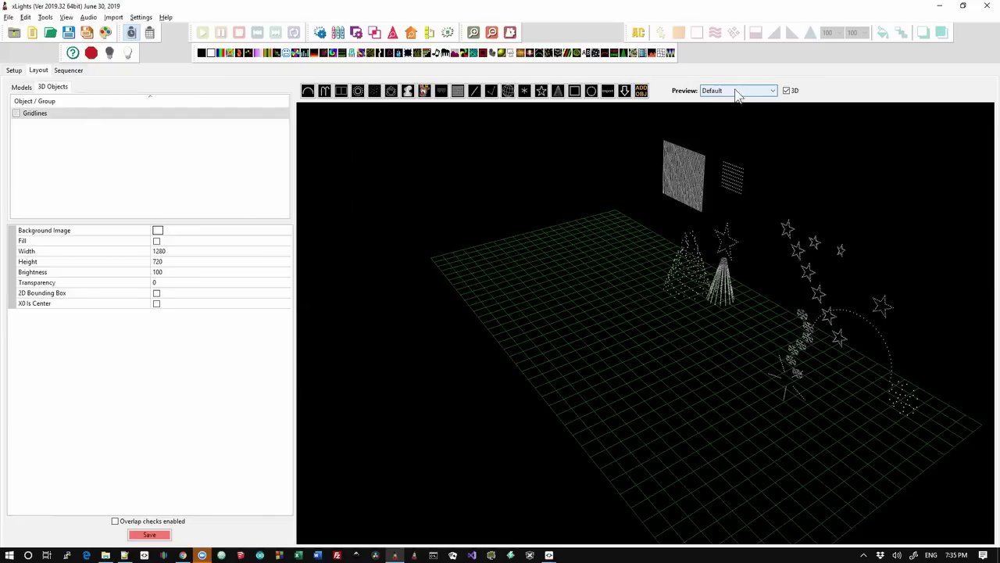
pyautogui.click(786, 91)
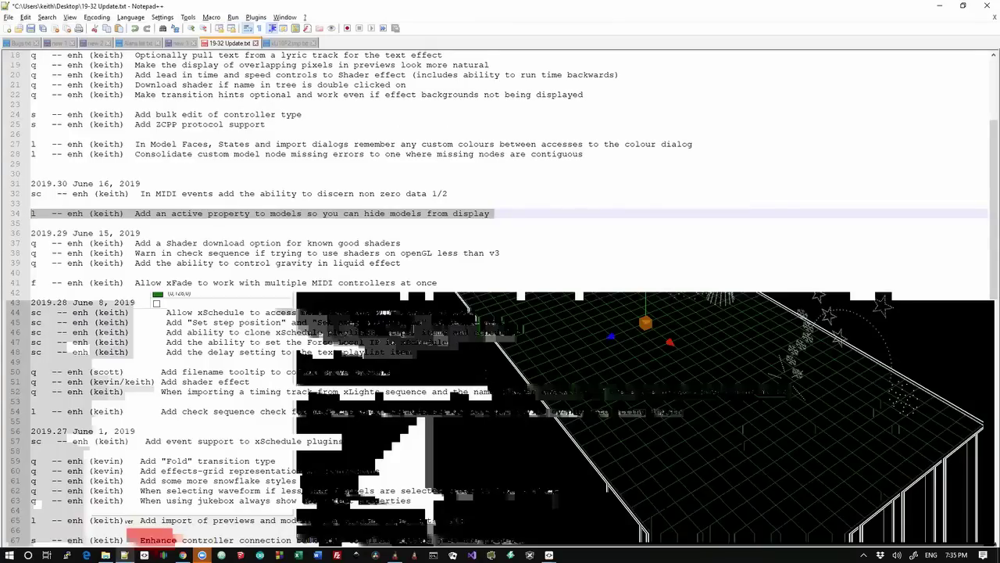
# Switch to the Notepad++ release notes and highlight the entry on consolidating custom model node missing errors.
pyautogui.click(31, 203)
pyautogui.press('Up')
pyautogui.press('Up')
pyautogui.press('Up')
pyautogui.press('Up')
pyautogui.hotkey('shift', 'Up')
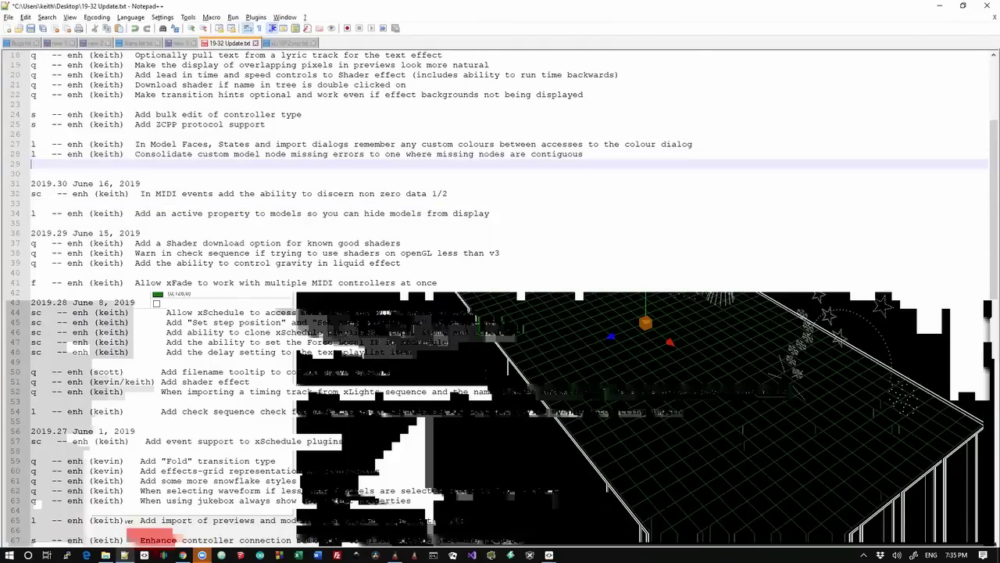
# Switch back to xLights and add a new custom model near the middle of the layout preview.
pyautogui.hotkey('alt', 'Tab')
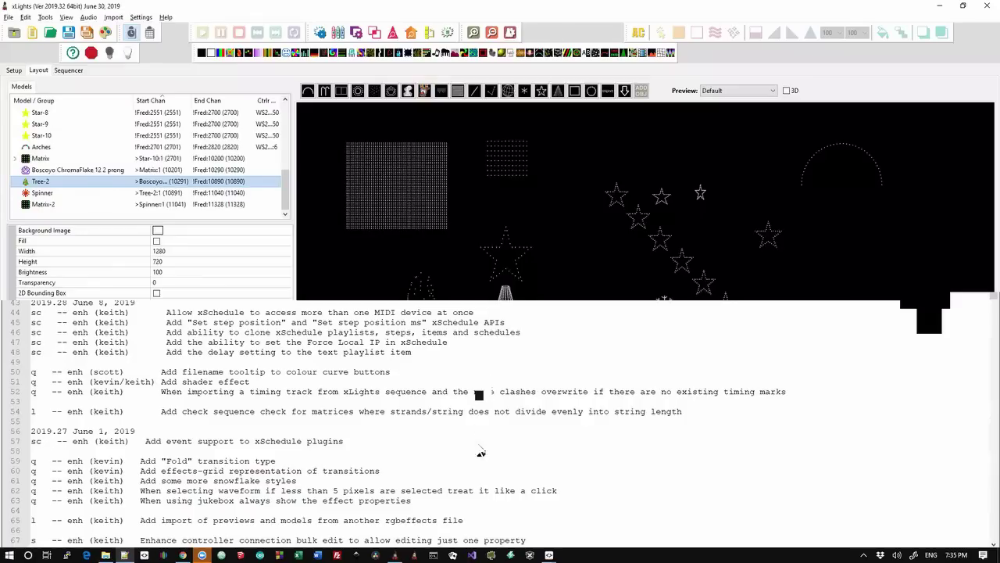
pyautogui.click(390, 91)
pyautogui.moveTo(557, 232); pyautogui.dragTo(625, 308)
# In the new custom model's data grid, enter node 1 in cell A1 and node 6 in cell C4, and accept the model.
pyautogui.click(220, 254)
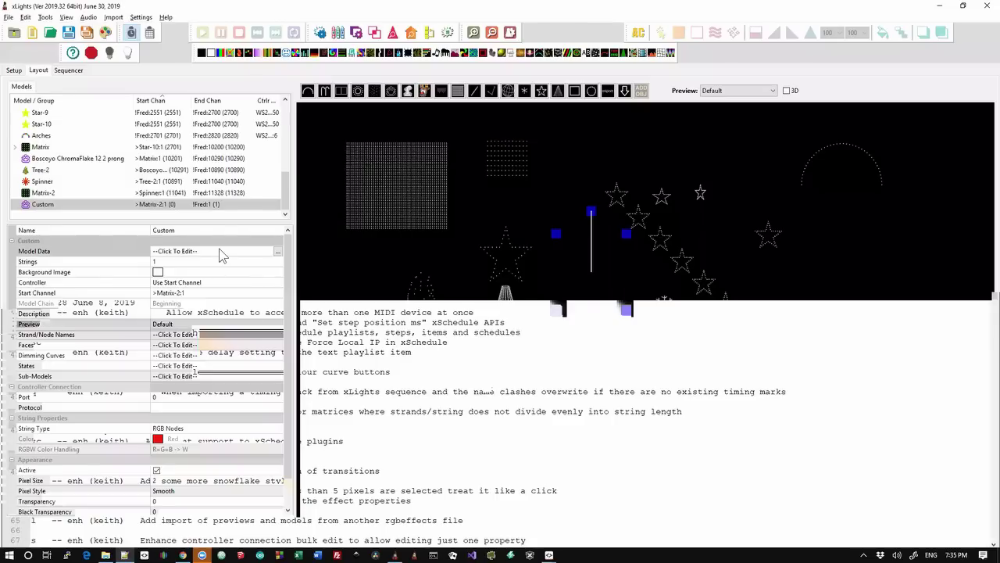
pyautogui.click(279, 254)
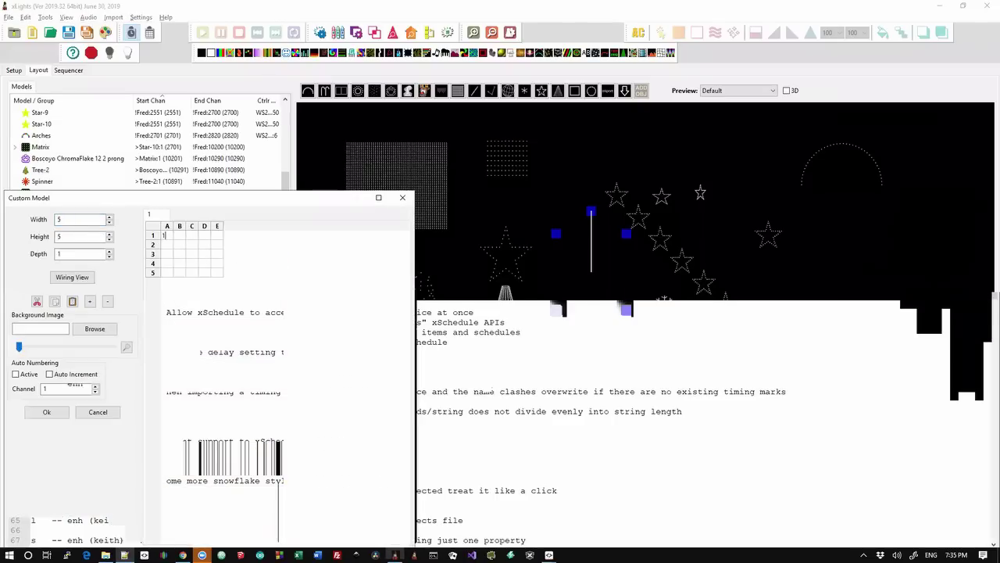
pyautogui.write('1')
pyautogui.press('Down')
pyautogui.press('Down')
pyautogui.press('Down')
pyautogui.press('Right')
pyautogui.press('Right')
pyautogui.write('6')
pyautogui.press('Down')
pyautogui.moveTo(228, 197); pyautogui.dragTo(257, 134)
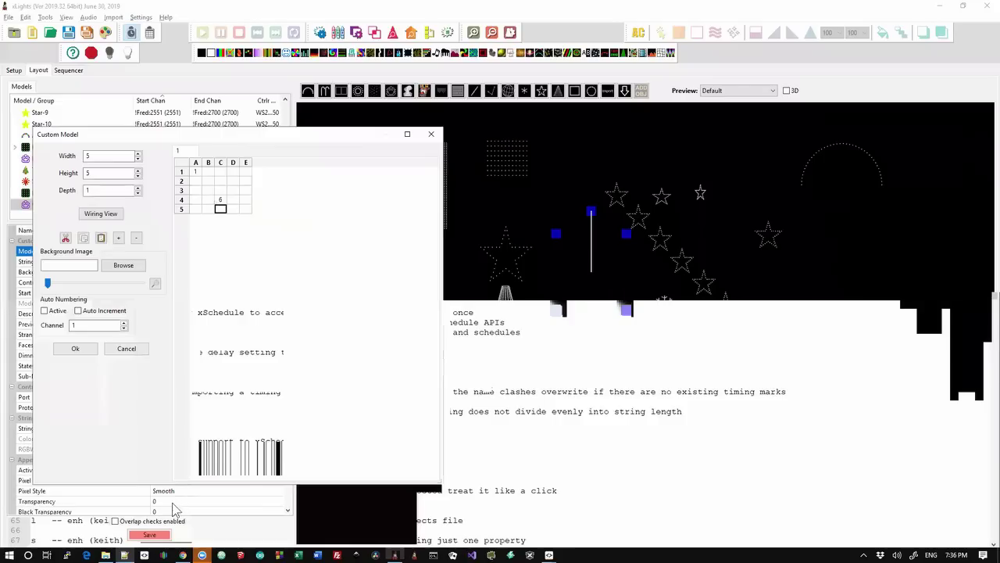
pyautogui.click(75, 348)
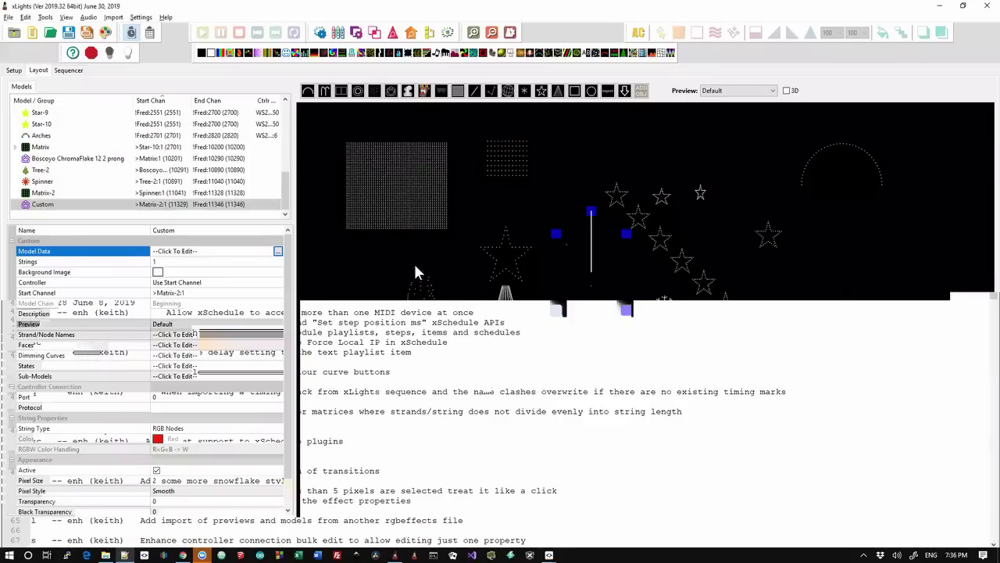
# Run Check Sequence and page through the generated report towards the Models with issues section.
pyautogui.click(45, 18)
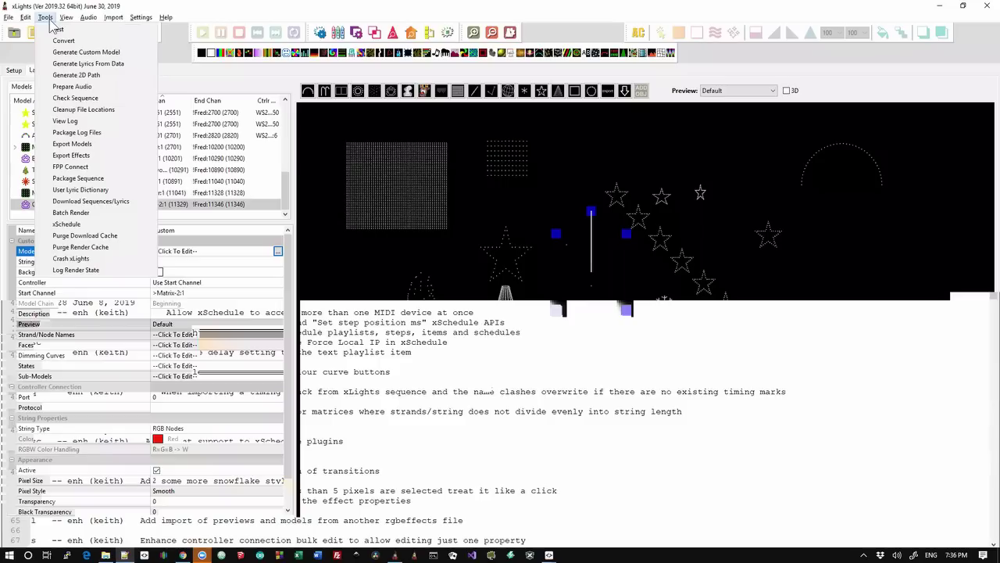
pyautogui.click(86, 100)
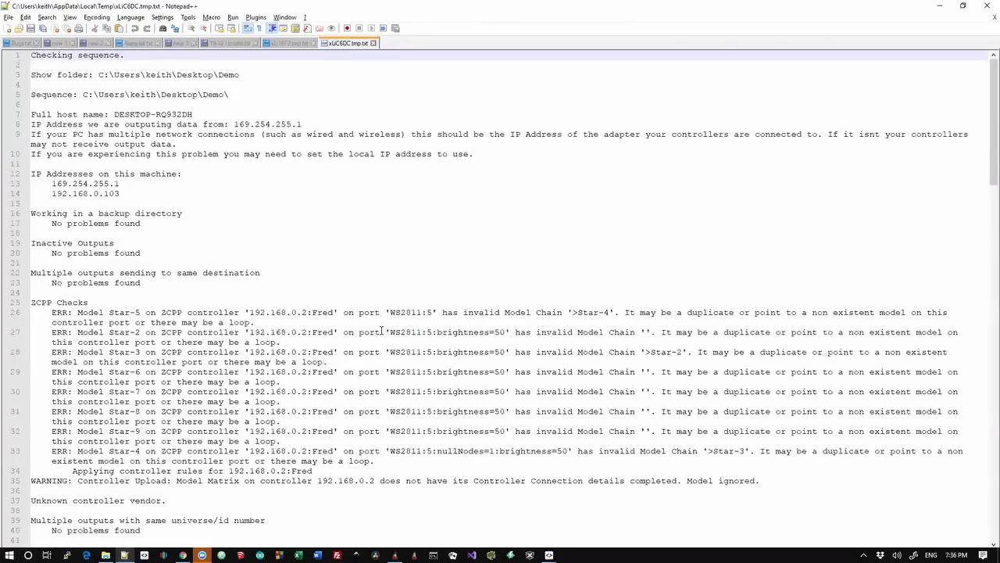
pyautogui.press('Down')
pyautogui.press('pagedown')
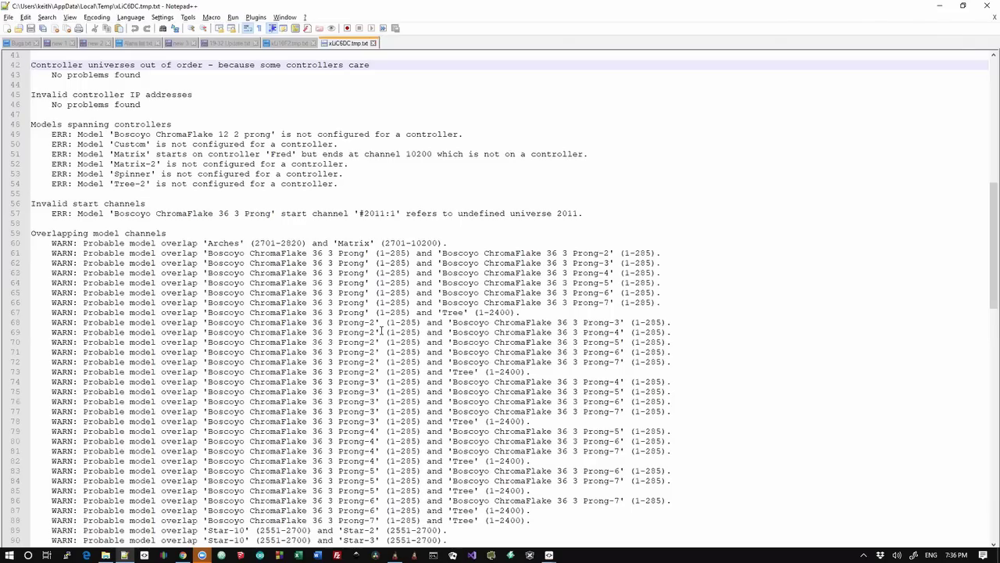
pyautogui.press('pagedown')
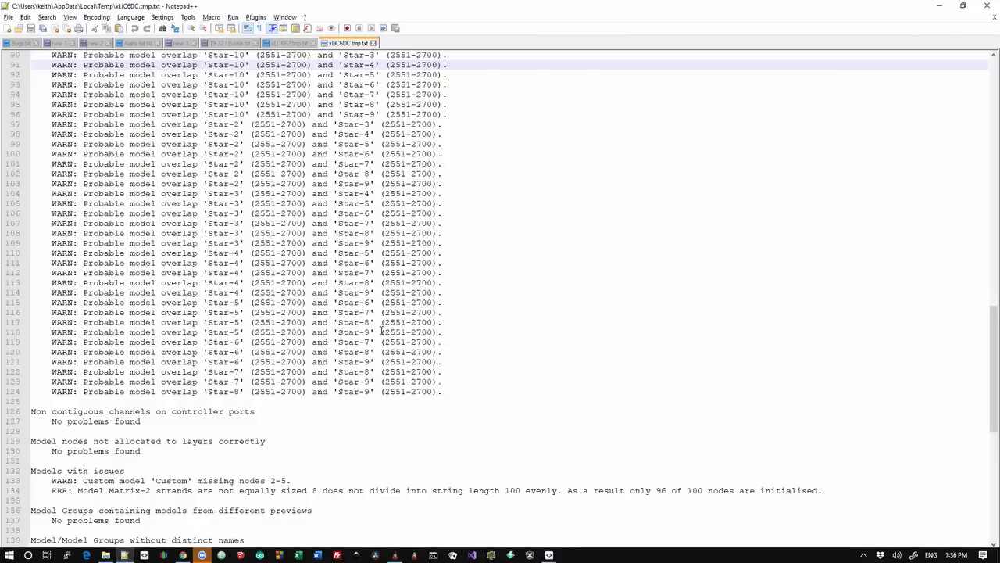
pyautogui.press('pagedown')
# Highlight the missing nodes warning for the Custom model under Models with issues in the report.
pyautogui.press('Up')
pyautogui.press('Up')
pyautogui.press('Up')
pyautogui.press('Up')
pyautogui.press('Up')
pyautogui.press('Up')
pyautogui.press('Up')
pyautogui.press('Up')
pyautogui.press('Up')
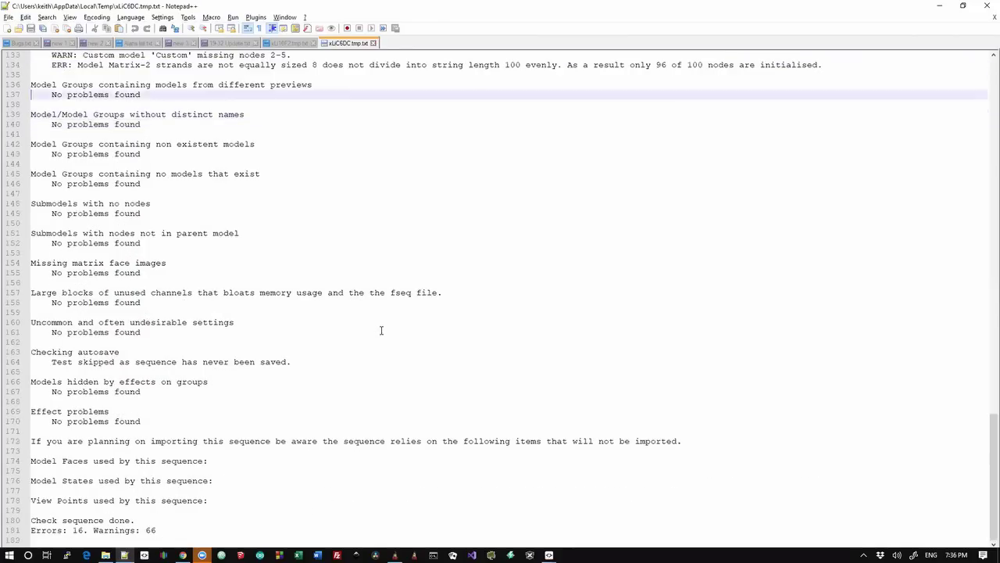
pyautogui.press('Down')
pyautogui.press('Down')
pyautogui.press('Down')
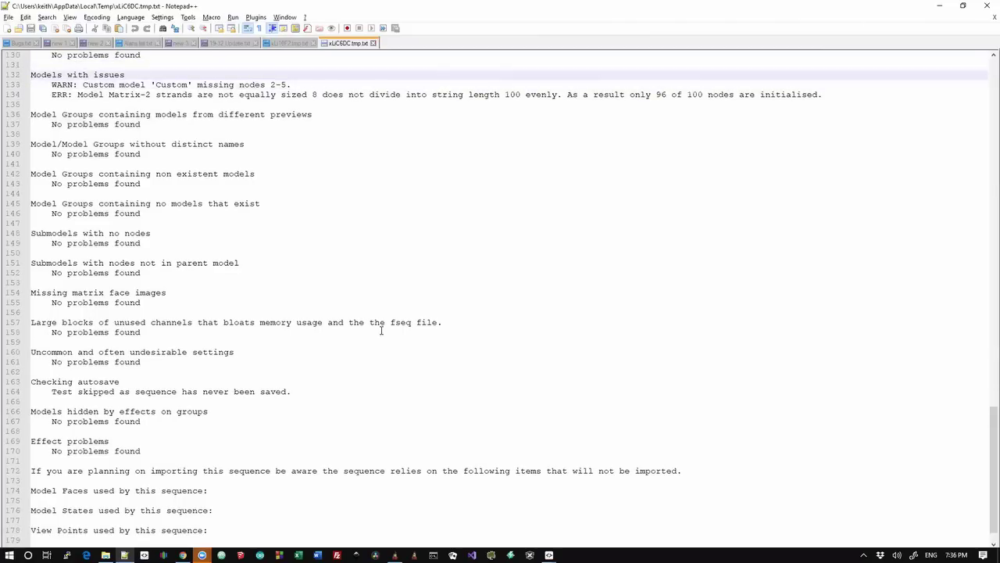
pyautogui.hotkey('shift', 'Down')
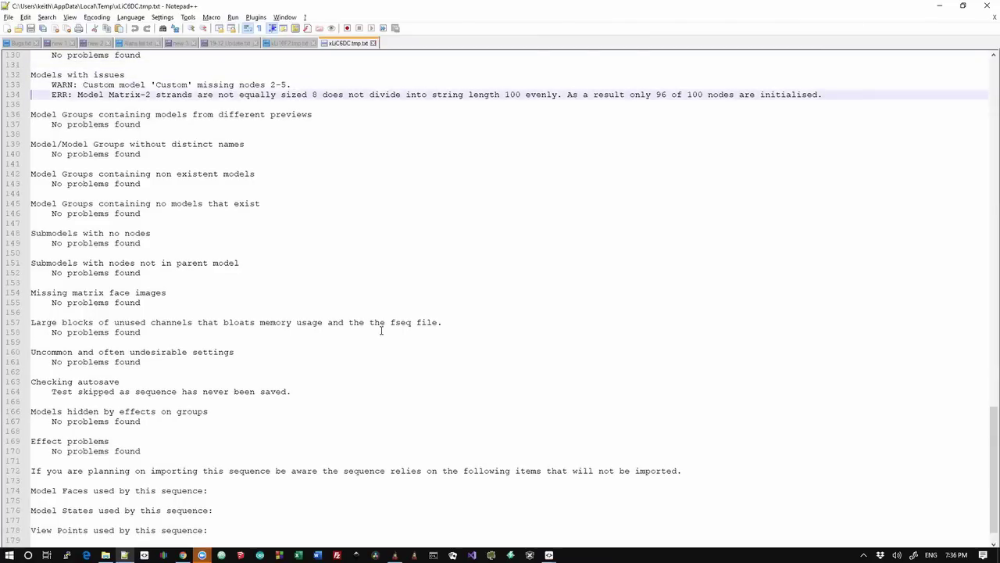
pyautogui.hotkey('shift', 'Left')
pyautogui.hotkey('shift', 'Right')
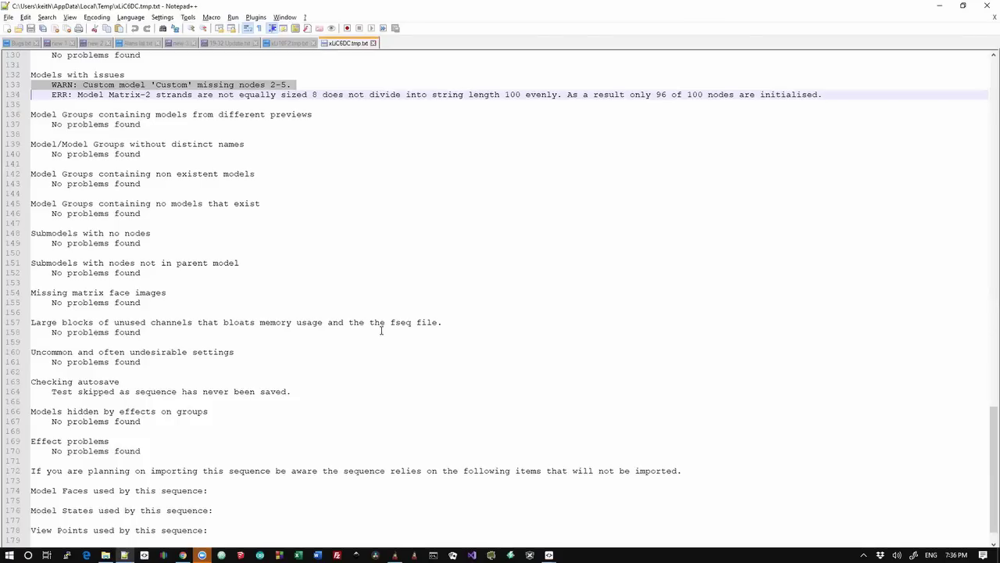
# Return to the 19-32 Update.txt release notes and highlight the entry on dialogs remembering custom colours.
pyautogui.hotkey('alt', 'Tab')
pyautogui.hotkey('alt', 'Tab')
pyautogui.press('Tab')
pyautogui.hotkey('alt', 'Tab')
pyautogui.press('Tab')
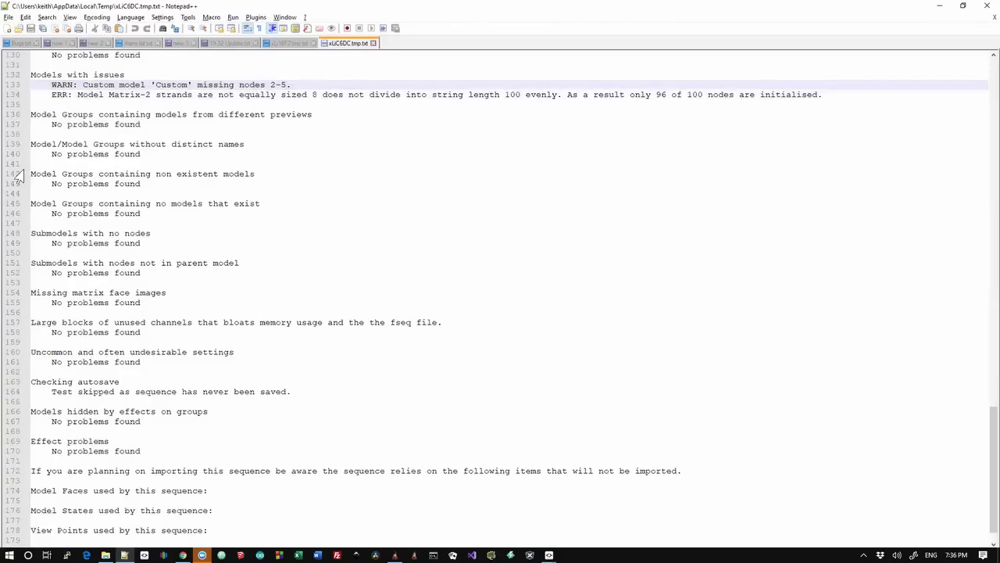
pyautogui.click(224, 43)
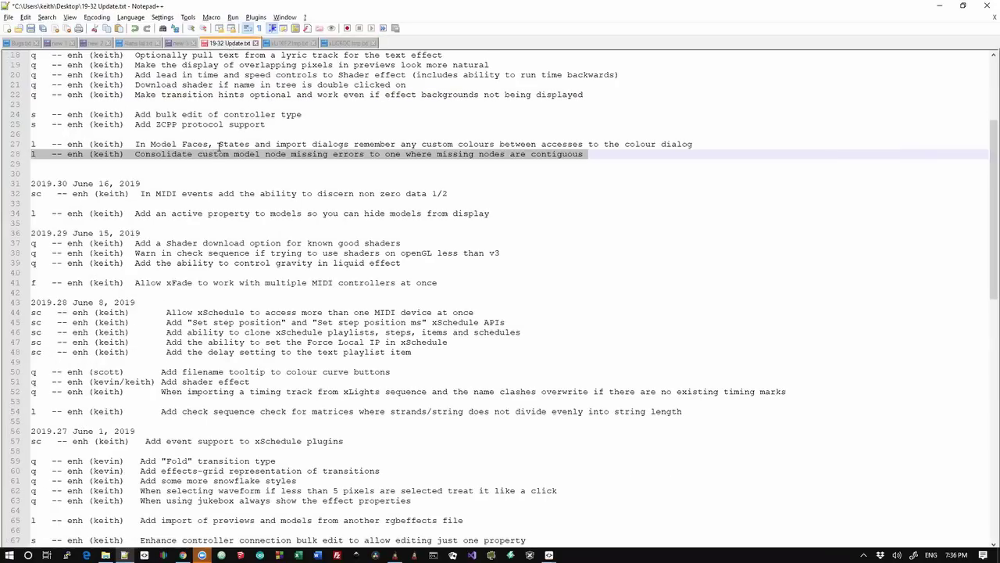
pyautogui.press('Up')
pyautogui.hotkey('shift', 'Down')
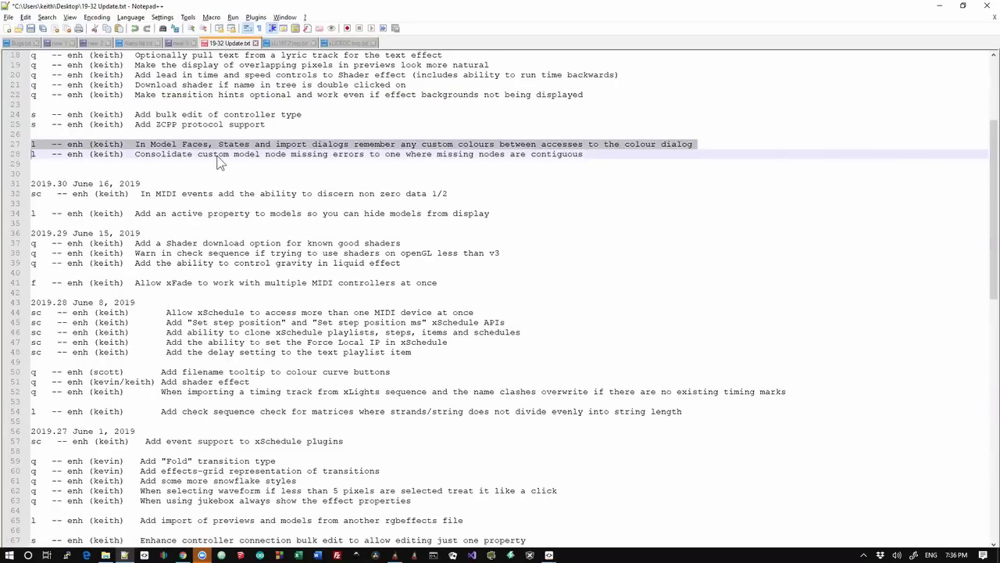
pyautogui.hotkey('shift', 'Down')
pyautogui.hotkey('shift', 'Up')
pyautogui.press('Up')
pyautogui.hotkey('shift', 'Down')
# Switch back to xLights, select the Tree model in the layout preview and open its face definitions.
pyautogui.hotkey('alt', 'Tab')
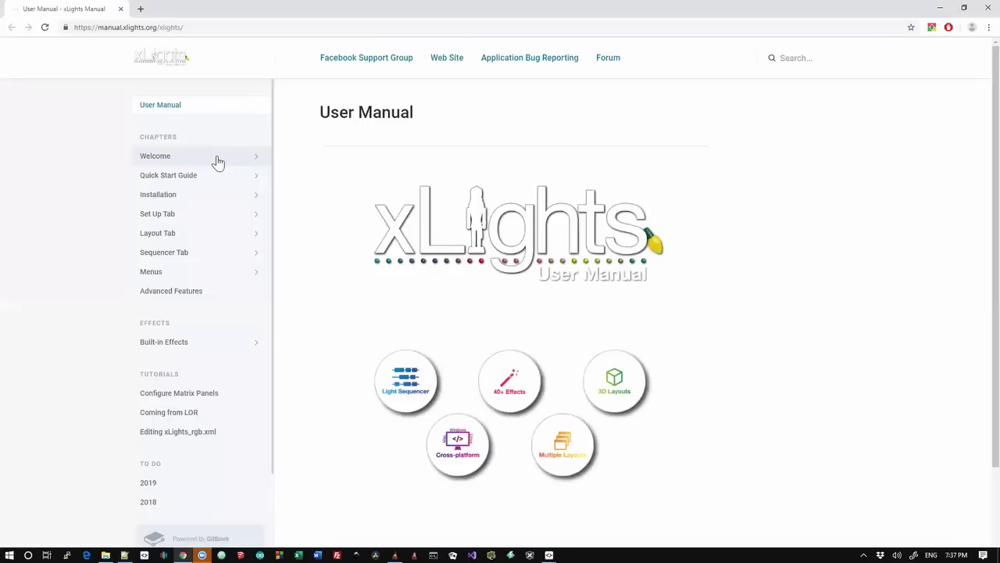
pyautogui.hotkey('alt', 'Tab')
pyautogui.press('Tab')
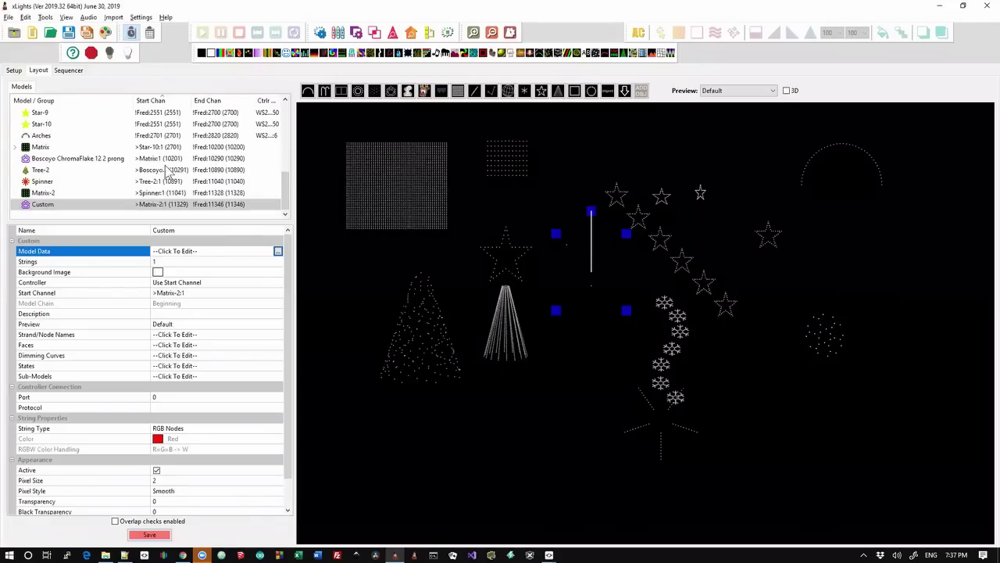
pyautogui.click(504, 338)
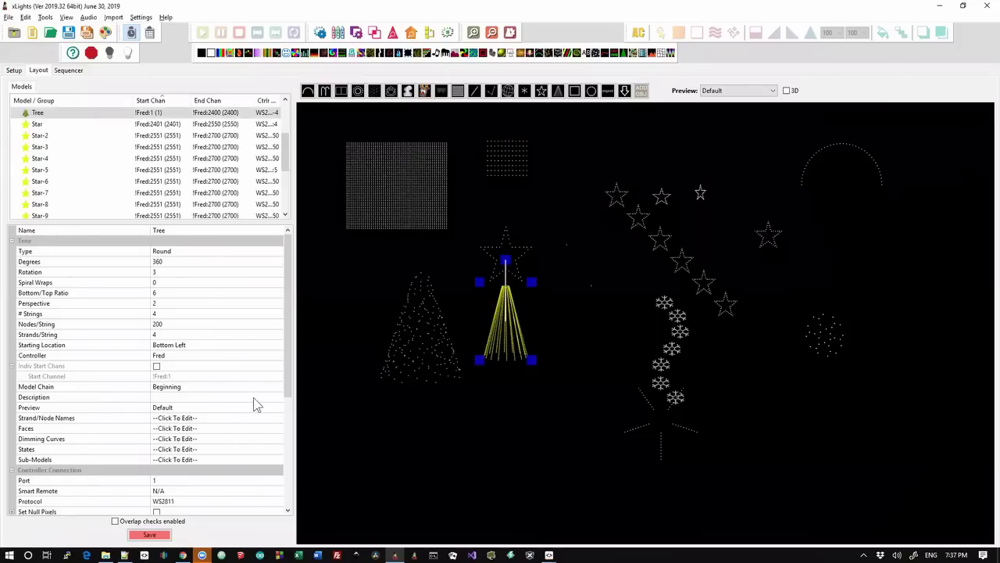
pyautogui.click(186, 429)
pyautogui.click(278, 429)
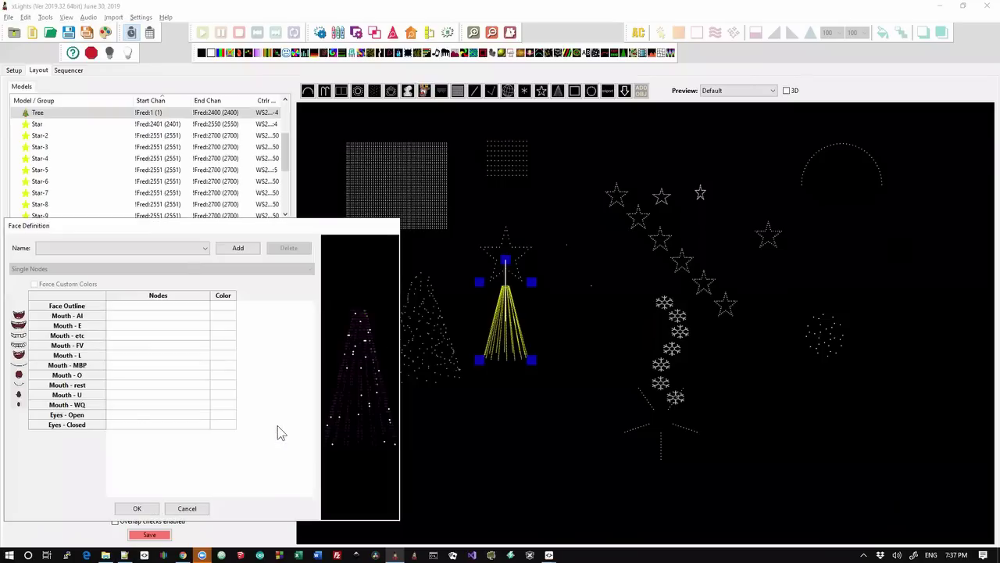
# Add a face definition named "dfsf" to the Tree model.
pyautogui.click(205, 249)
pyautogui.click(238, 248)
pyautogui.click(239, 248)
pyautogui.write('dfsf')
pyautogui.press('Return')
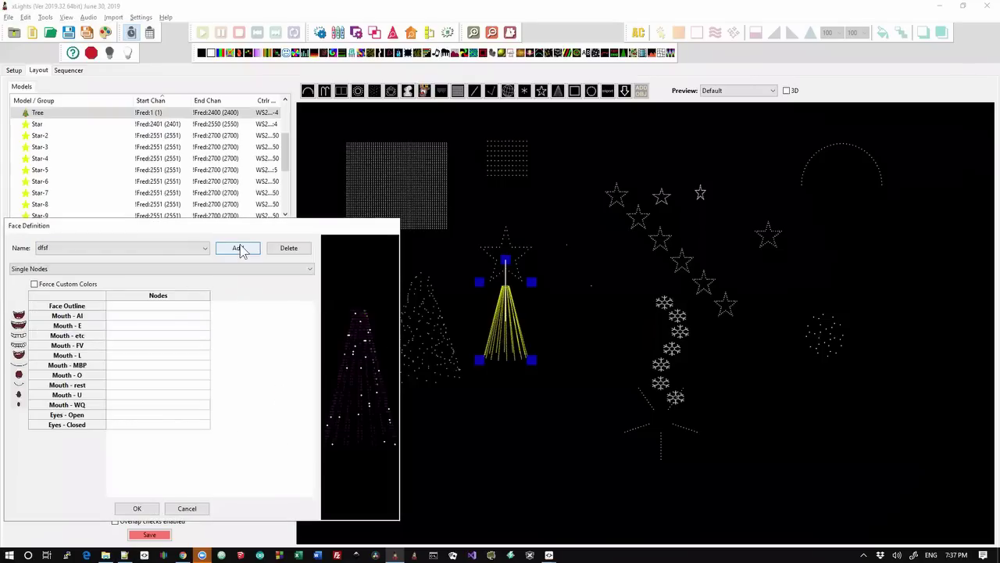
# Enable Force Custom Colors for the face and open the custom colour definition for Mouth - E.
pyautogui.click(85, 284)
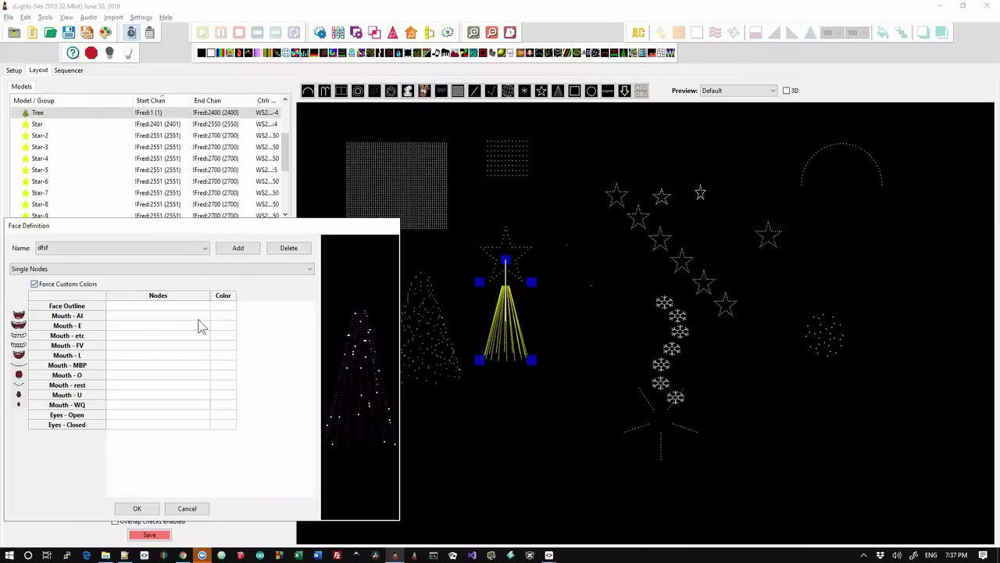
pyautogui.doubleClick(225, 325)
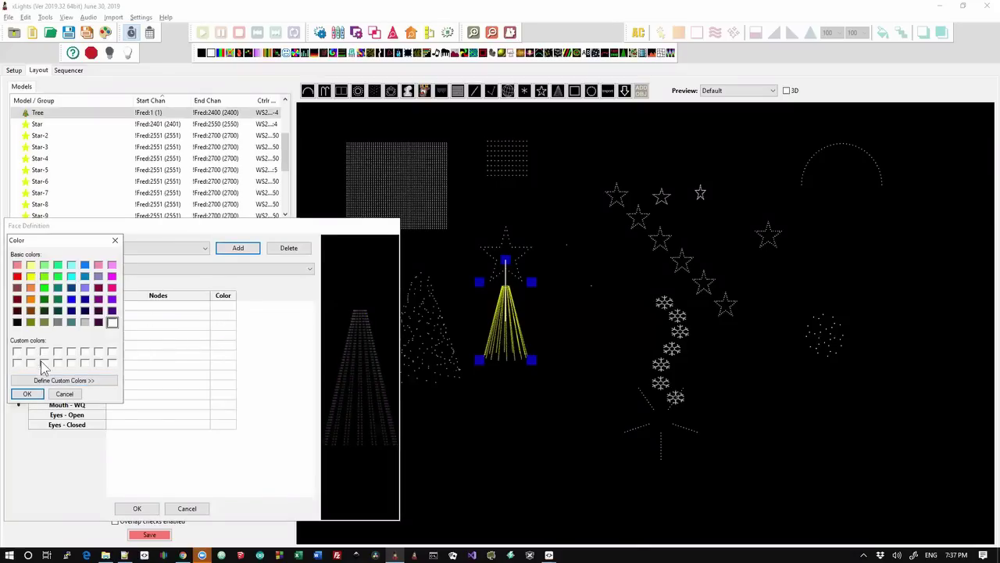
pyautogui.click(38, 381)
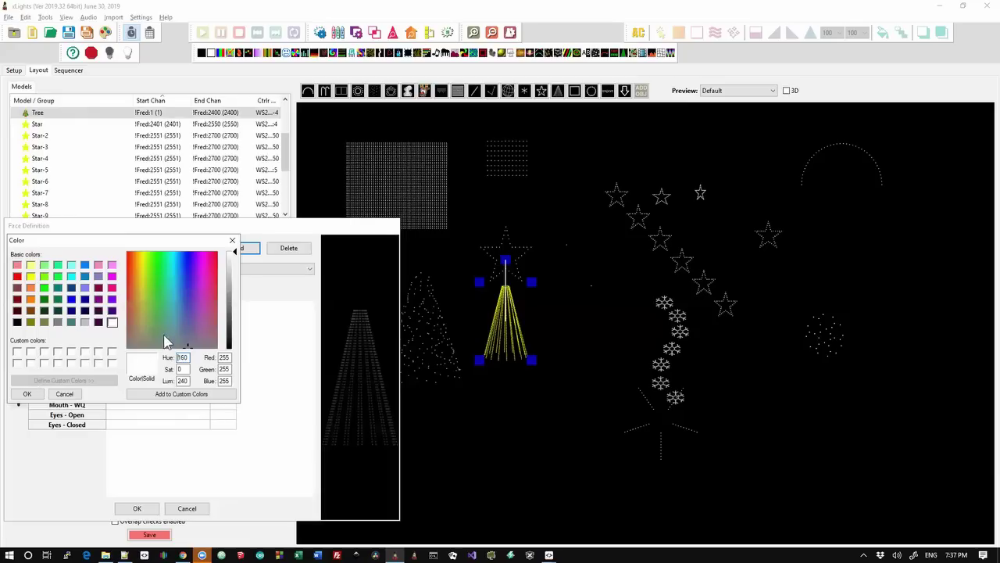
# Try to add a green picked from the spectrum to the custom colours, and pick a blue shade instead.
pyautogui.click(160, 283)
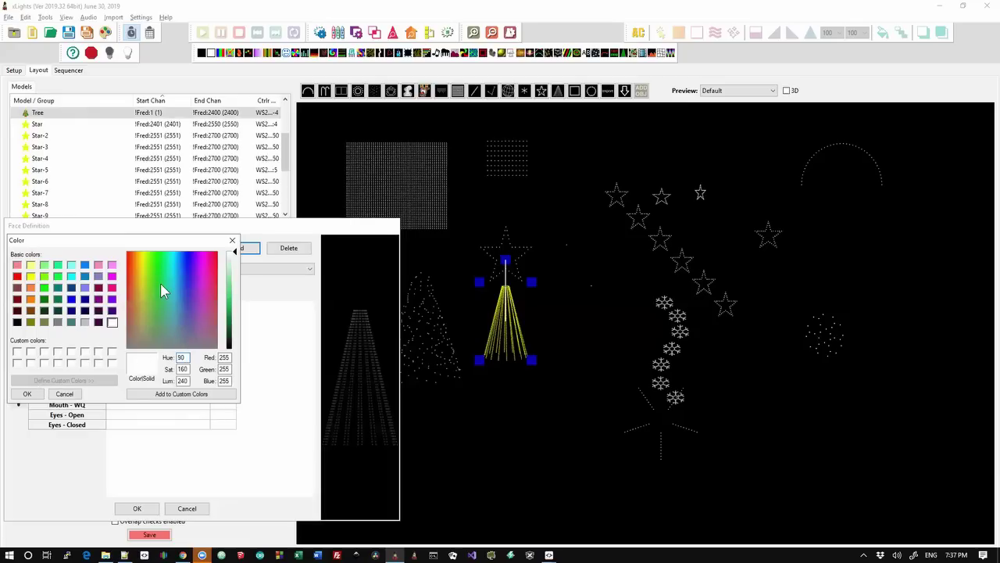
pyautogui.click(150, 396)
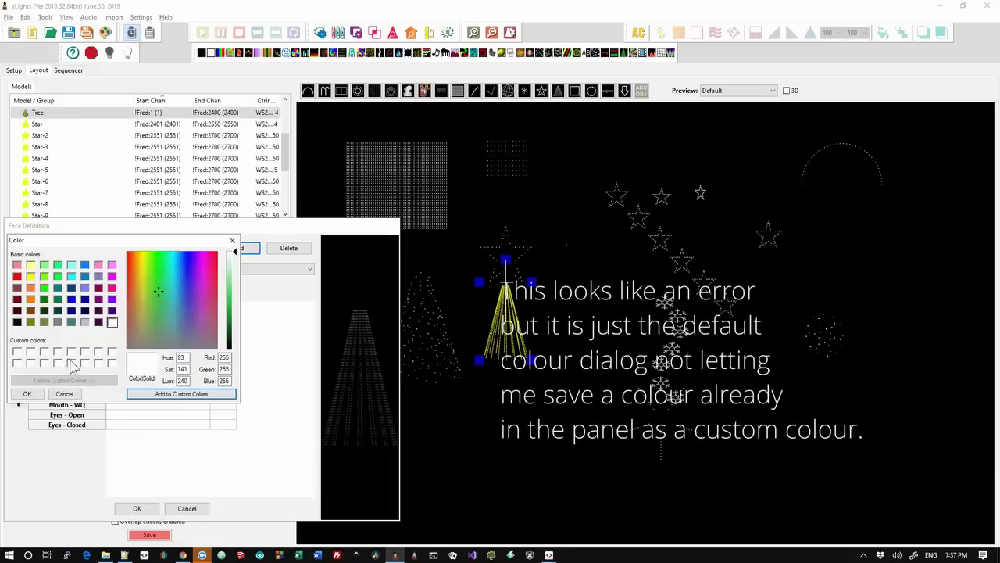
pyautogui.click(166, 396)
pyautogui.moveTo(169, 300); pyautogui.dragTo(178, 297)
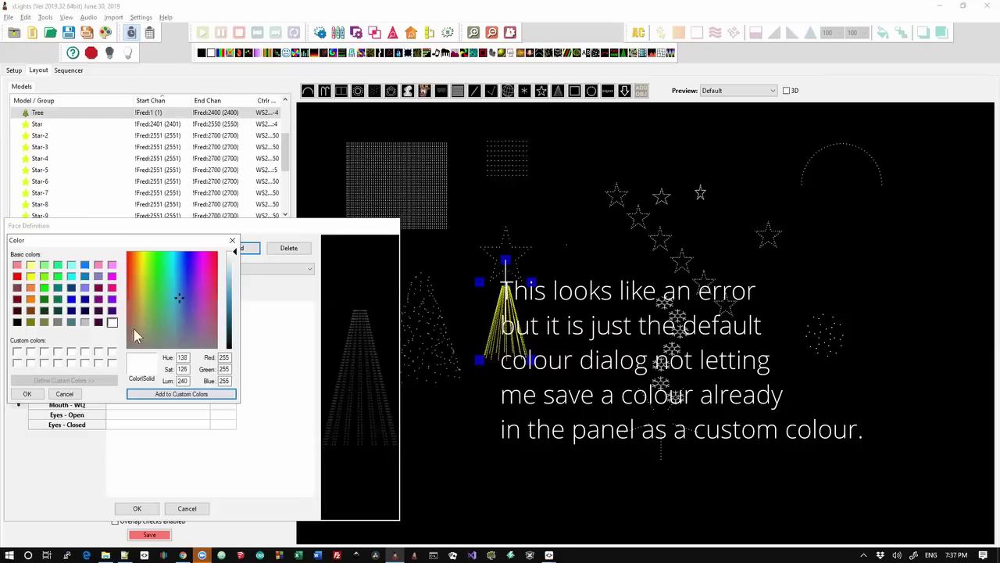
# Save a dark green (Red 35, Green 92, Blue 60) as a custom colour and apply it to Mouth - E.
pyautogui.click(58, 299)
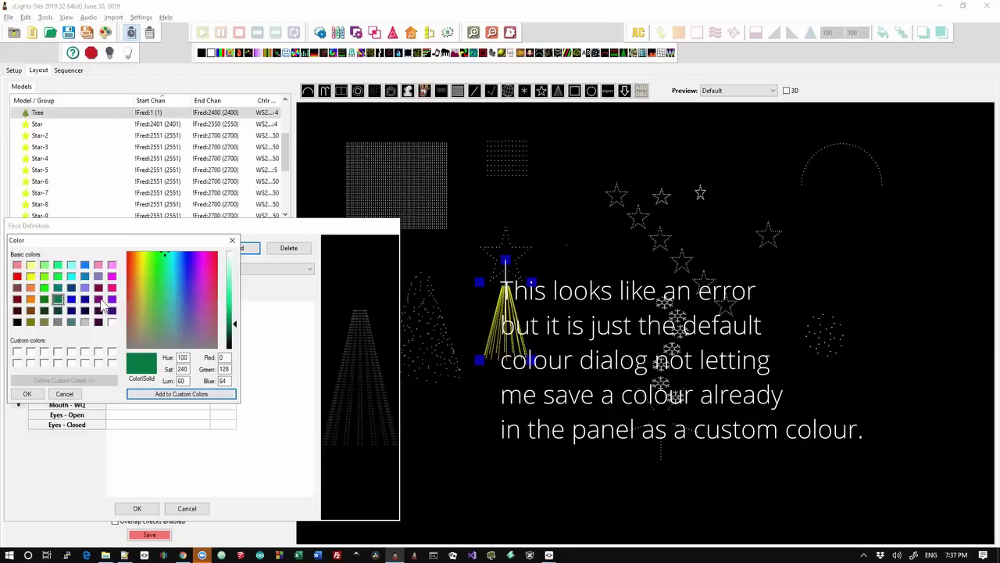
pyautogui.moveTo(157, 309); pyautogui.dragTo(163, 304)
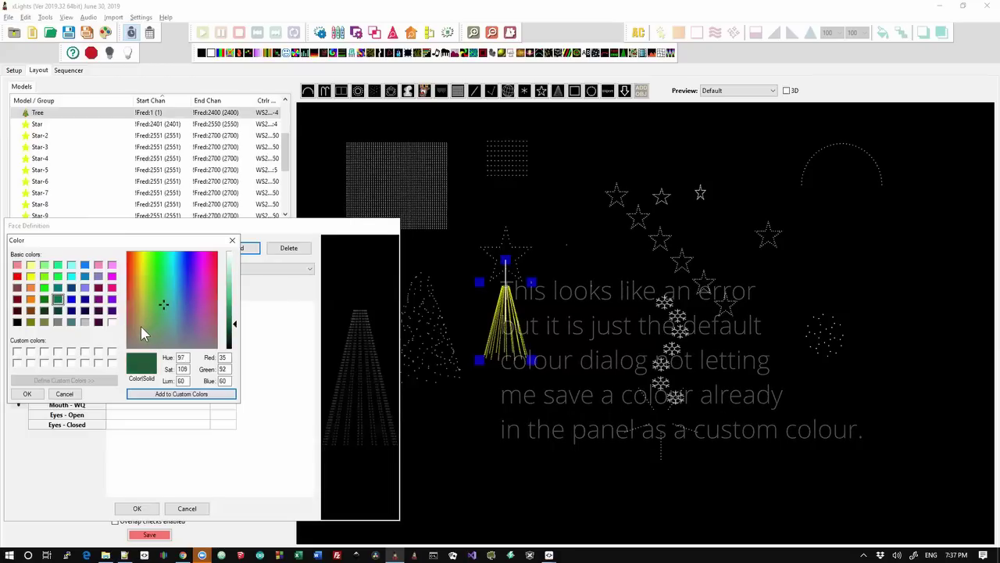
pyautogui.click(153, 395)
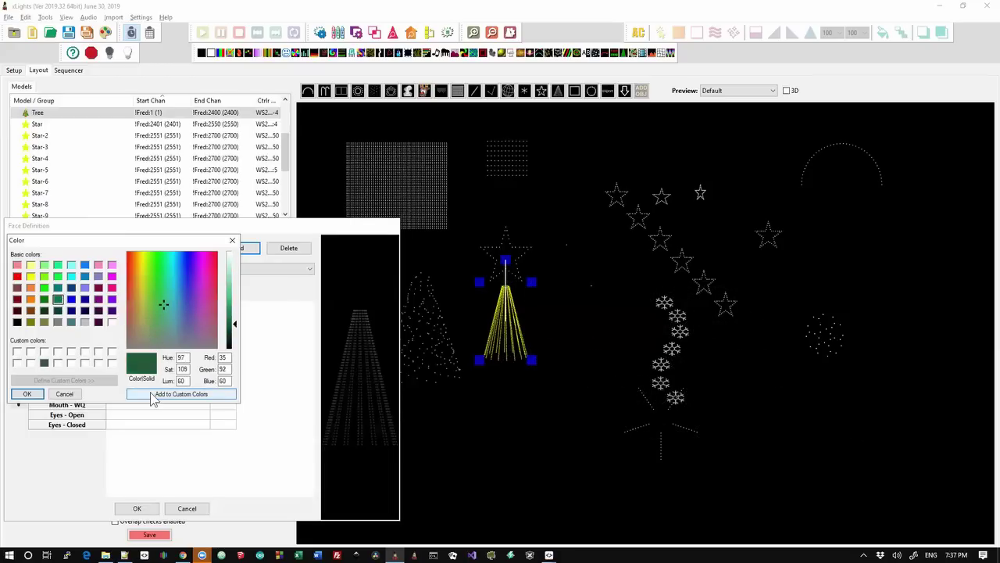
pyautogui.click(28, 394)
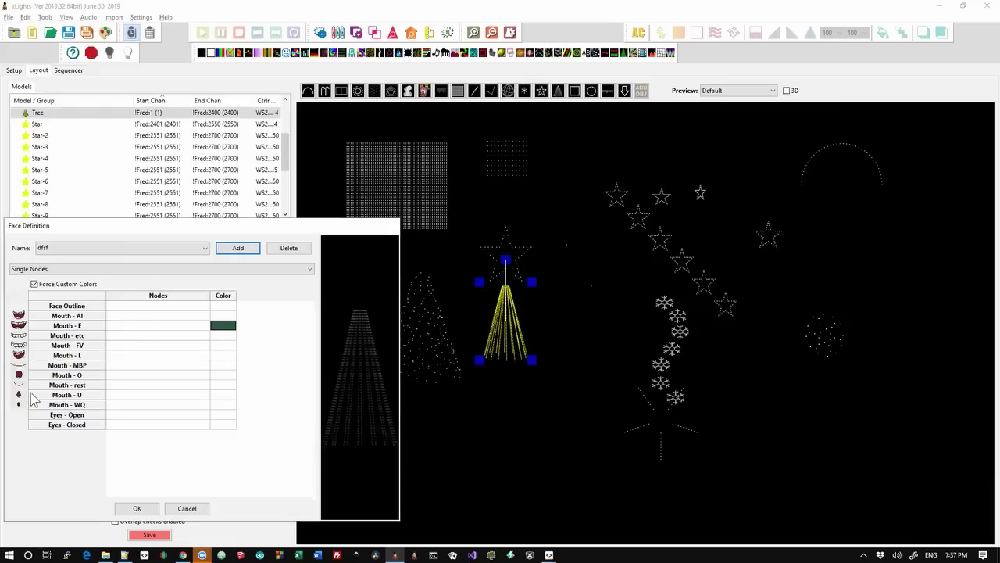
# Open the custom colour definition for Mouth - MBP and try to add a cyan shade to the custom colours.
pyautogui.click(222, 367)
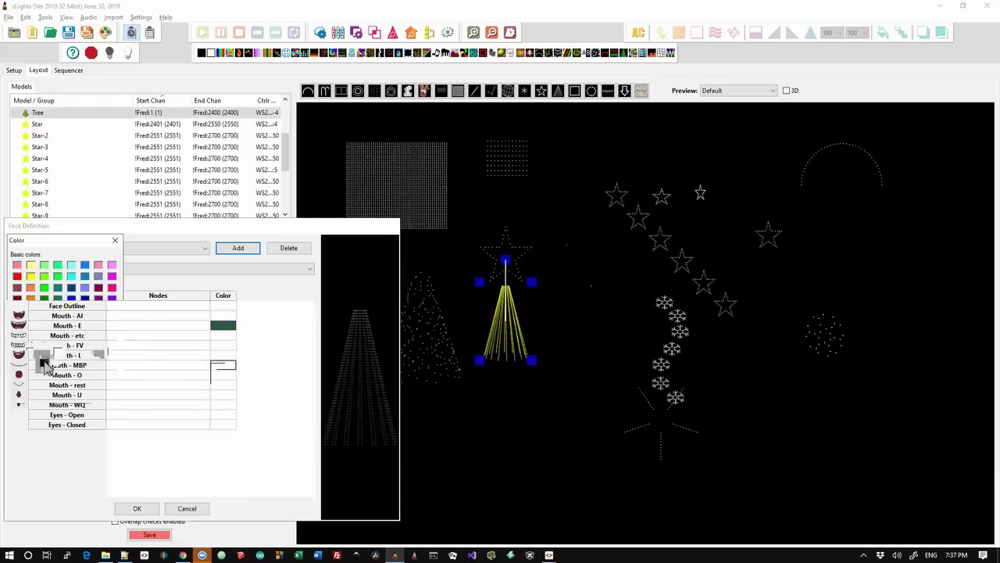
pyautogui.click(65, 381)
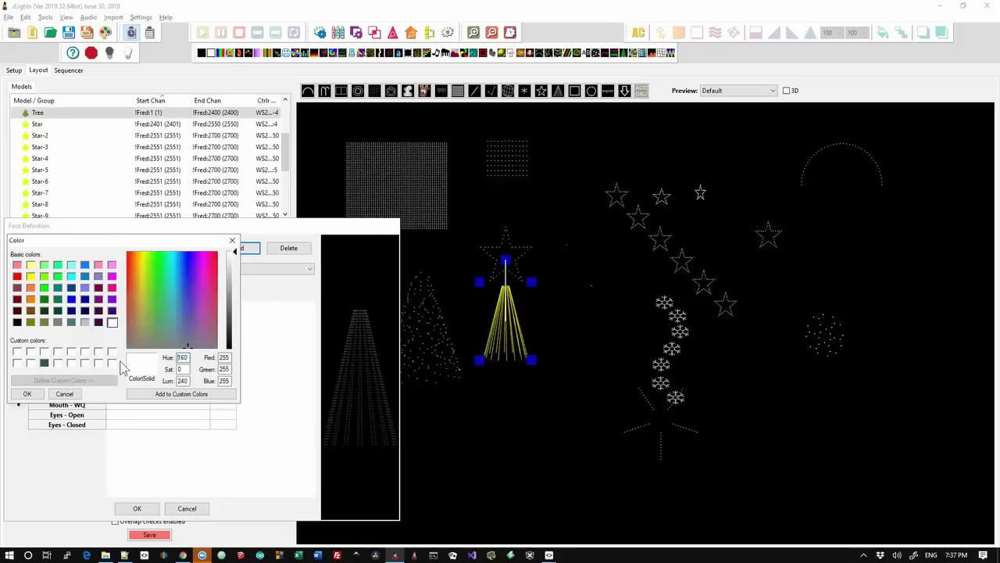
pyautogui.click(182, 287)
pyautogui.click(157, 282)
pyautogui.click(169, 285)
pyautogui.click(172, 286)
pyautogui.click(188, 393)
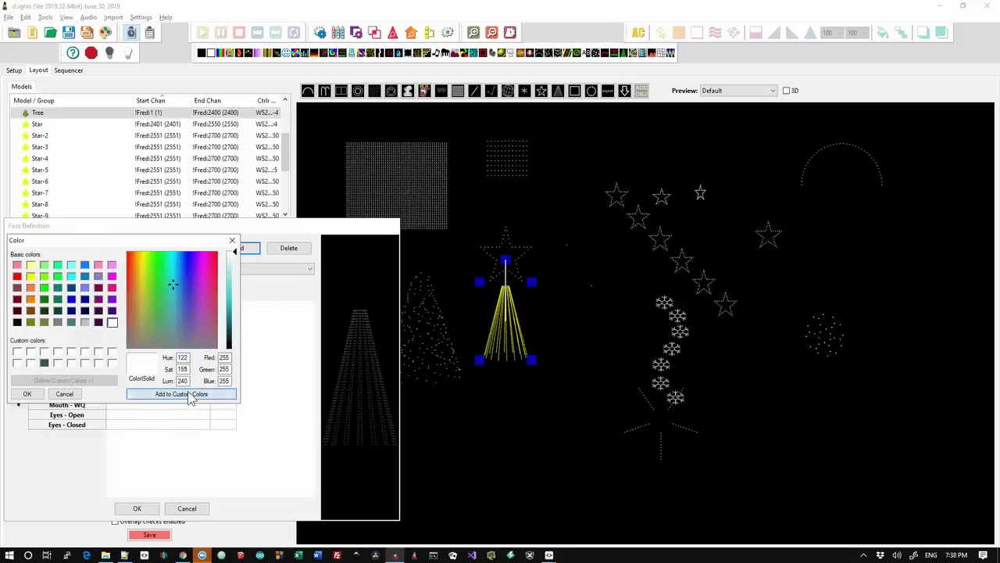
# Try green and blue spectrum shades at full luminance for the fifth custom colour slot in the first row.
pyautogui.click(71, 351)
pyautogui.click(160, 285)
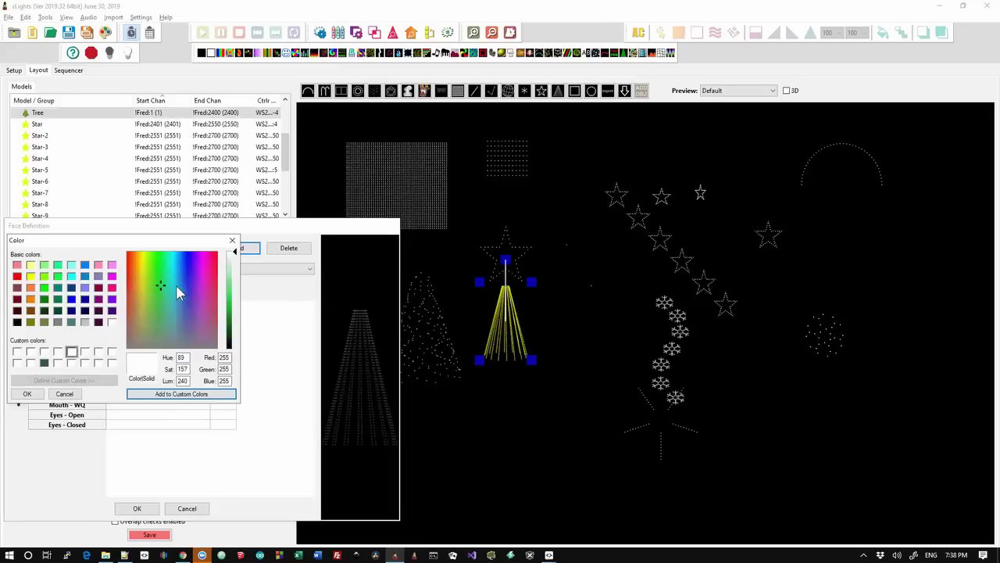
pyautogui.click(189, 276)
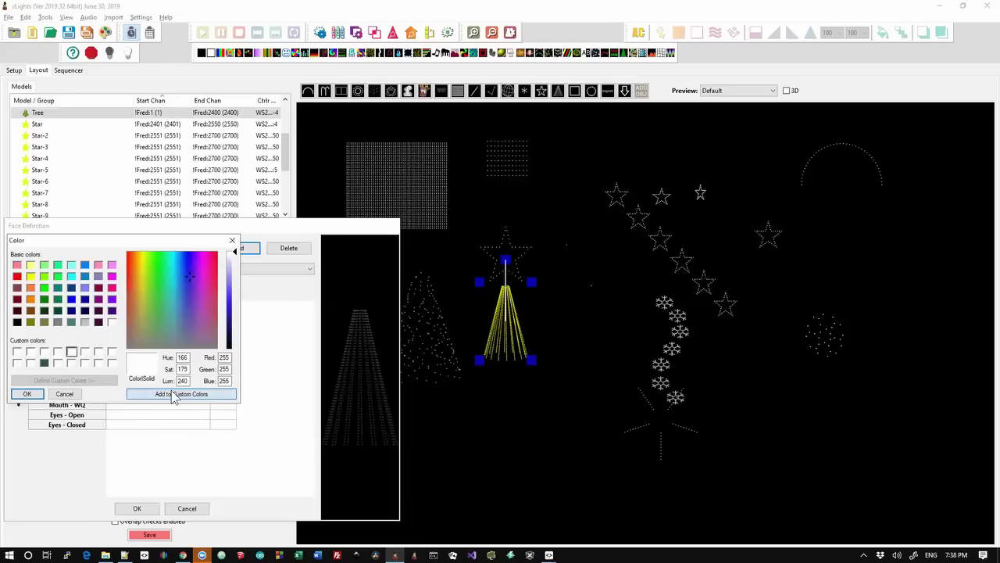
pyautogui.click(155, 397)
pyautogui.click(184, 274)
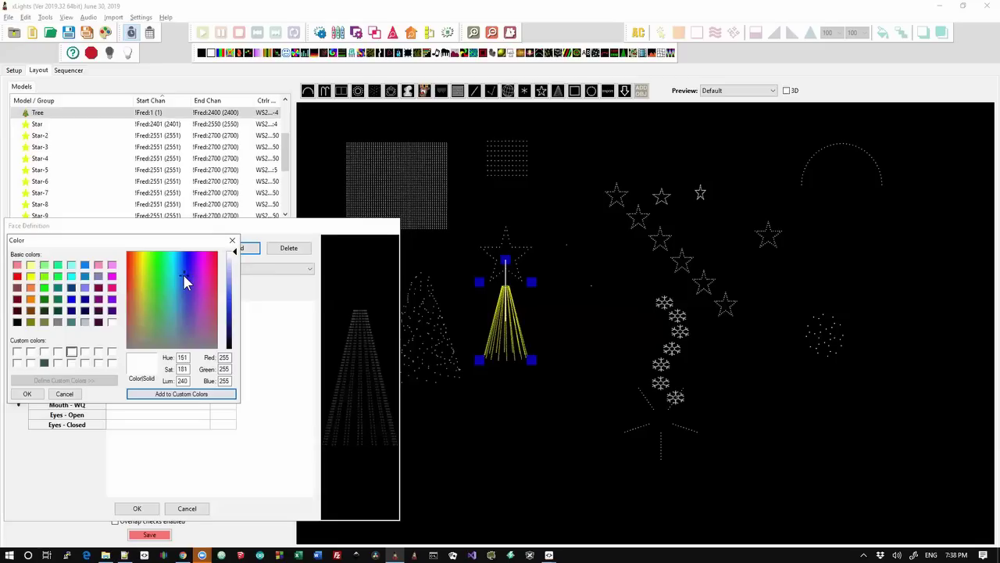
pyautogui.click(71, 352)
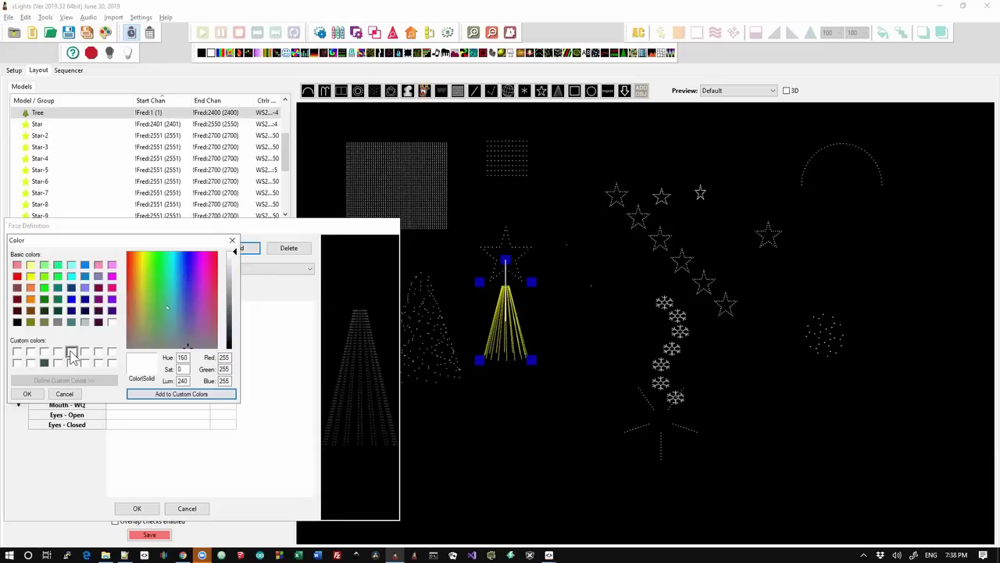
pyautogui.click(170, 294)
pyautogui.click(180, 289)
# Save a light green (Red 175, Green 236, Blue 147) in the fifth custom colour slot, apply it to Mouth - MBP, and accept the face definition.
pyautogui.click(84, 287)
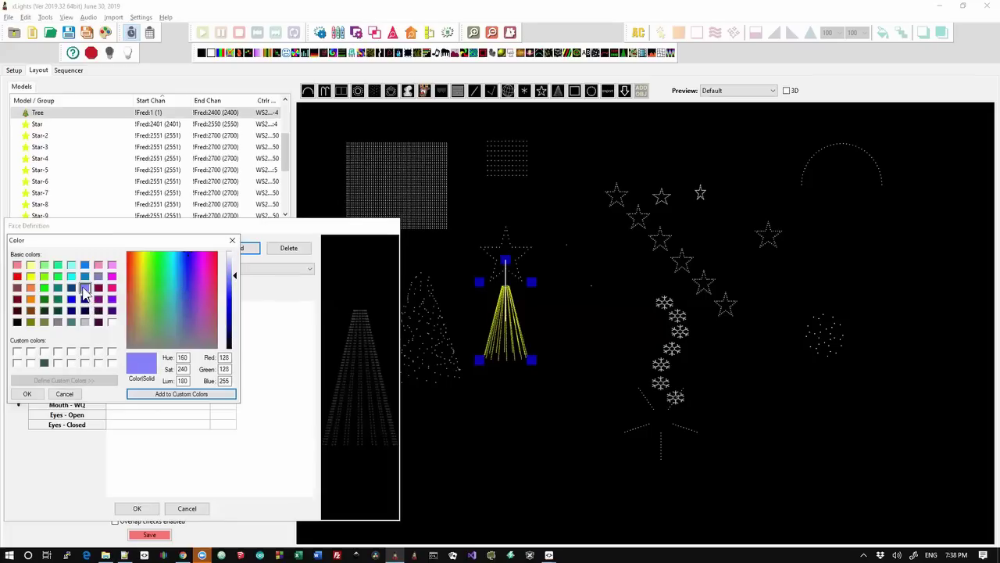
pyautogui.click(71, 352)
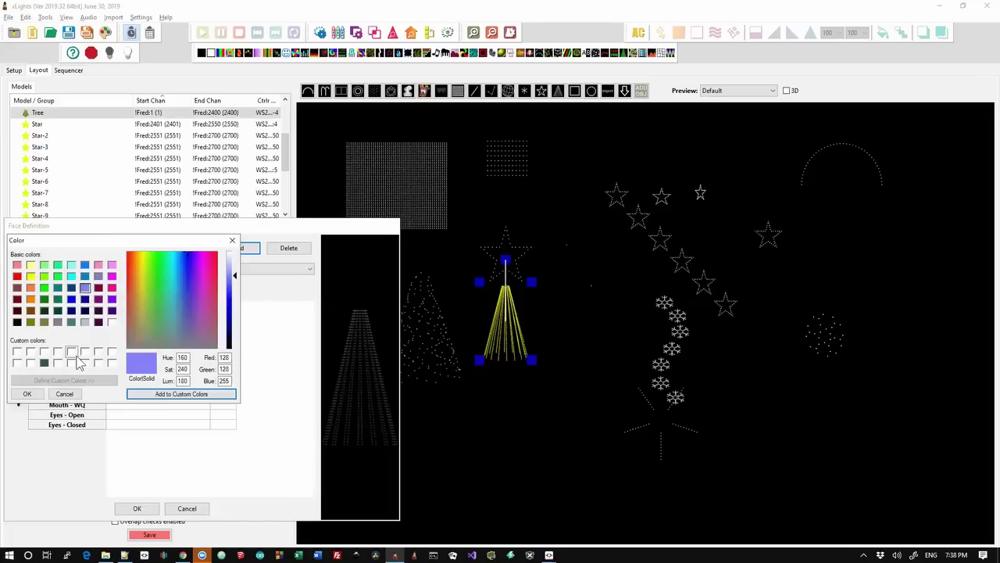
pyautogui.click(165, 319)
pyautogui.click(152, 279)
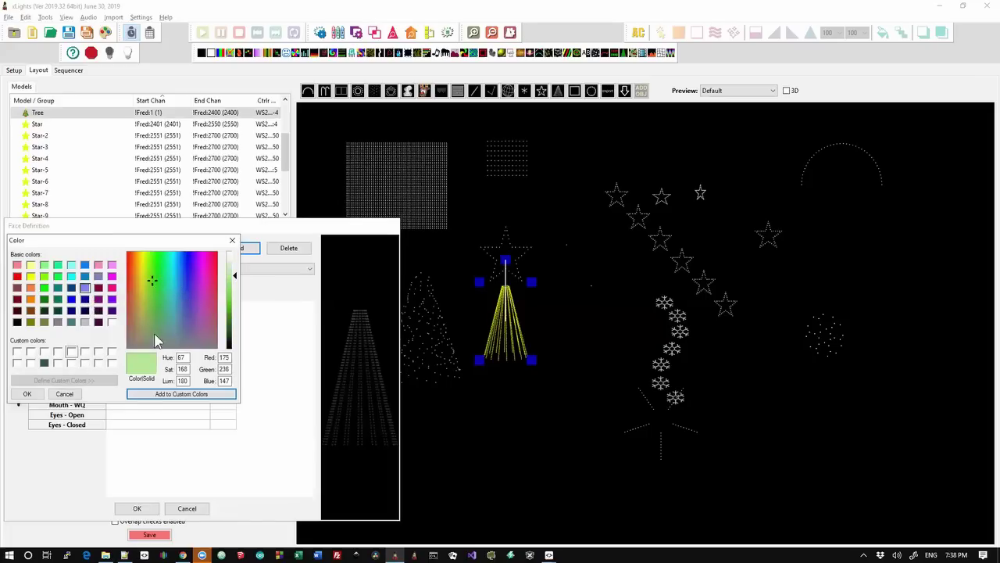
pyautogui.click(161, 395)
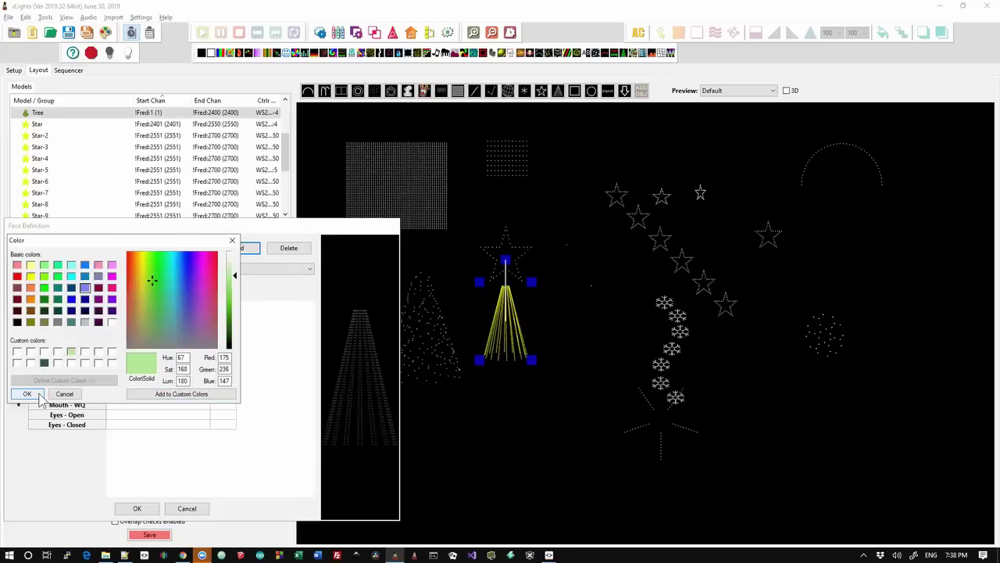
pyautogui.click(31, 393)
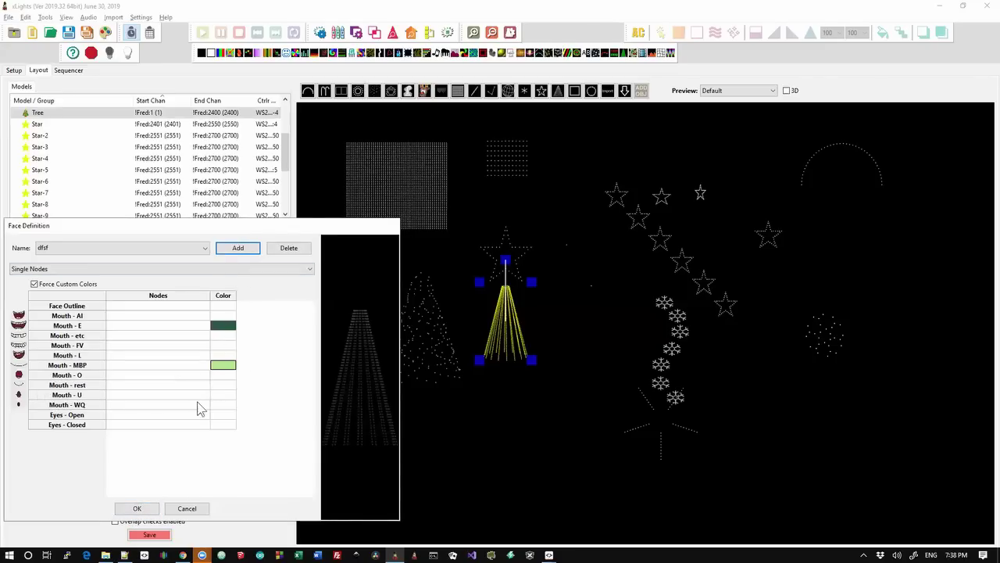
pyautogui.click(136, 508)
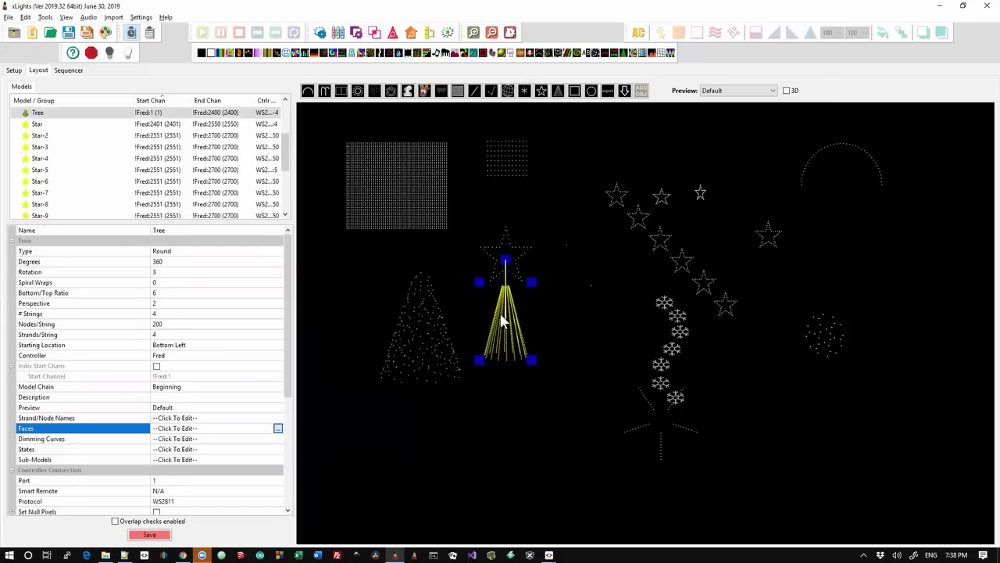
# Reopen the Tree's face definition and check the custom colours offered for Mouth - FV, leaving its colour as is.
pyautogui.click(278, 433)
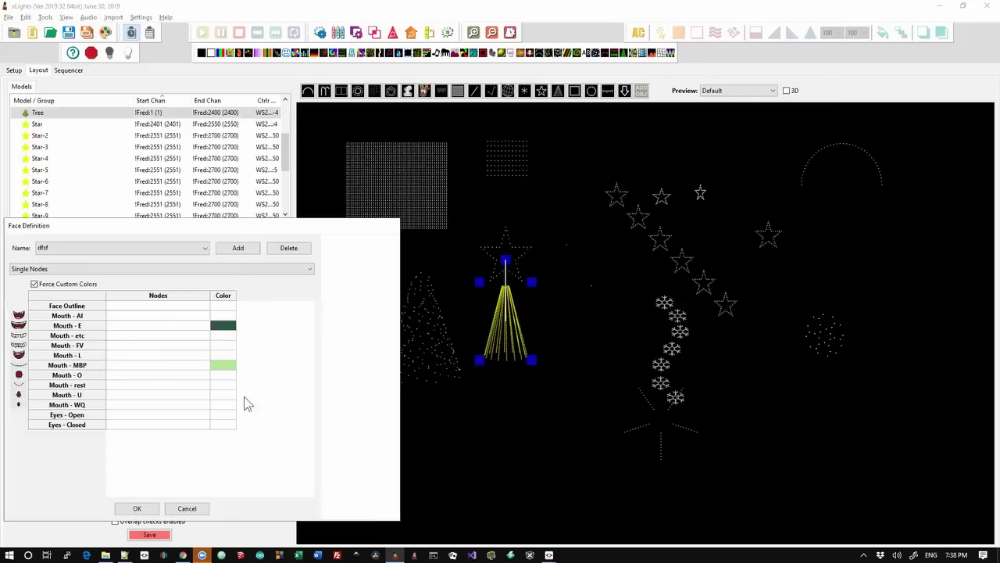
pyautogui.click(222, 349)
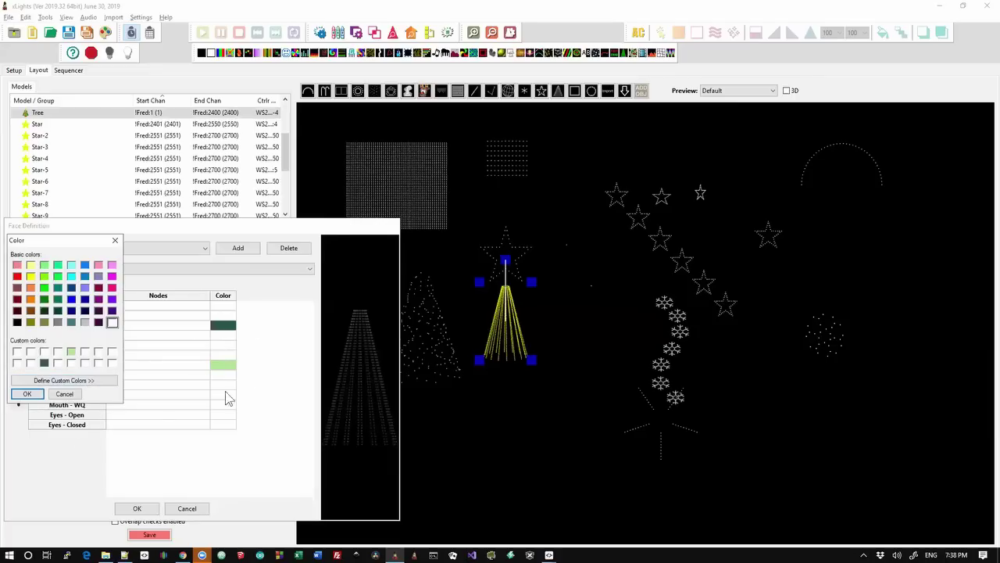
pyautogui.click(65, 394)
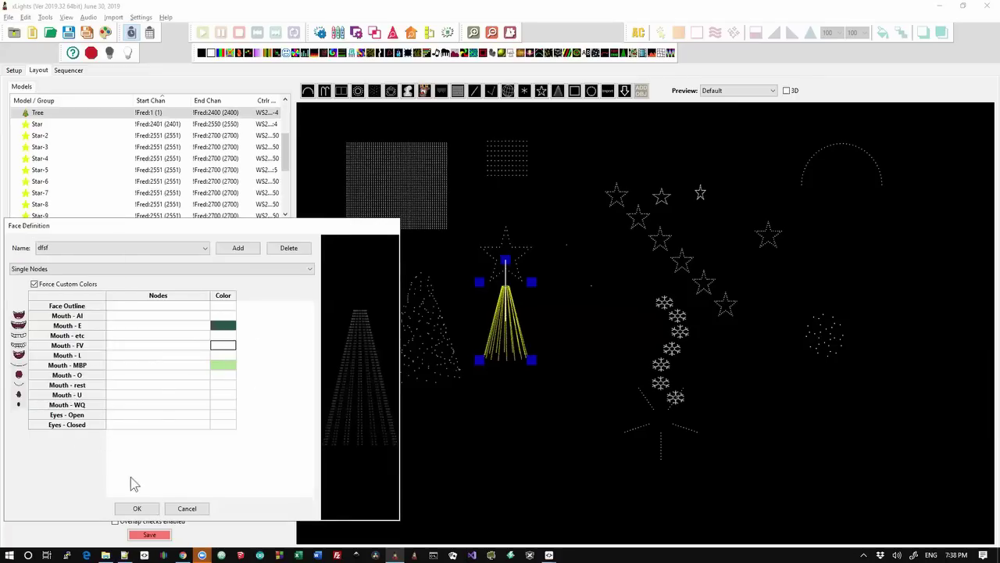
pyautogui.click(139, 508)
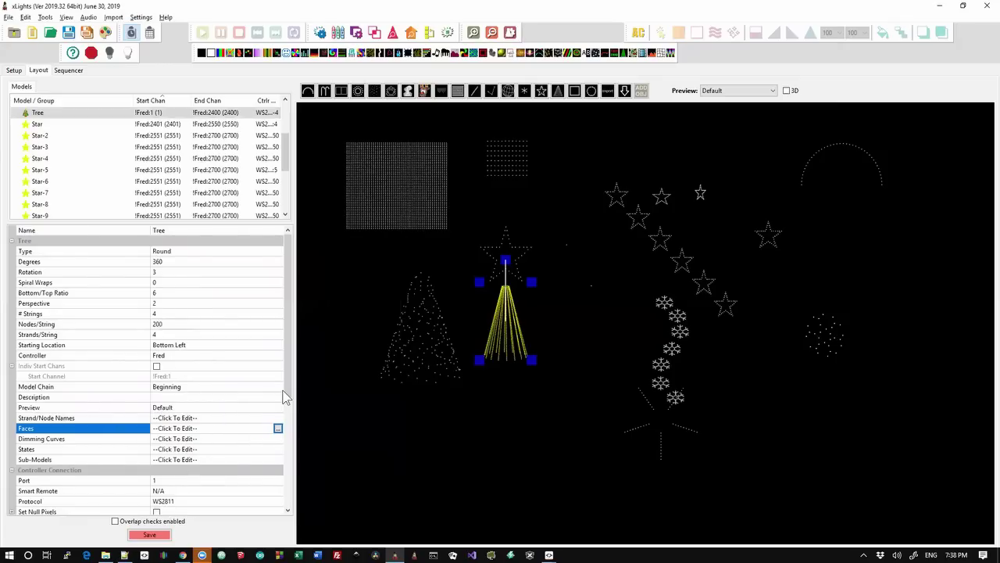
# Switch to the 19-32 Update.txt release notes in Notepad++ and return to the 2019.32 heading on the first line.
pyautogui.hotkey('alt', 'Tab')
pyautogui.hotkey('alt', 'Tab')
pyautogui.press('Tab')
pyautogui.press('Up')
pyautogui.press('Up')
pyautogui.press('Up')
pyautogui.press('Up')
pyautogui.press('Up')
pyautogui.press('Up')
pyautogui.press('Up')
pyautogui.press('Up')
pyautogui.press('Up')
pyautogui.press('Up')
pyautogui.press('Up')
pyautogui.press('Up')
pyautogui.press('Up')
pyautogui.press('Up')
pyautogui.press('Up')
pyautogui.press('Up')
pyautogui.press('Up')
pyautogui.press('Up')
pyautogui.press('Up')
pyautogui.press('Up')
pyautogui.press('Up')
pyautogui.press('Up')
pyautogui.press('Up')
pyautogui.press('Up')
pyautogui.press('Up')
pyautogui.press('Up')
pyautogui.press('Up')
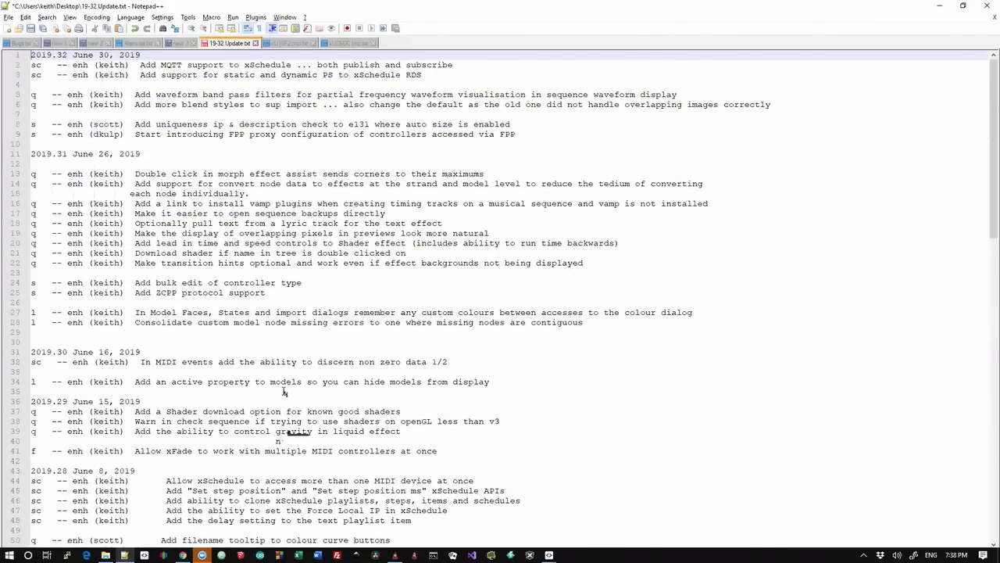
# Look through the older release notes down to 2019.19, and go back up to the end of the 2019.26 sequencer entries.
pyautogui.press('pagedown')
pyautogui.press('pagedown')
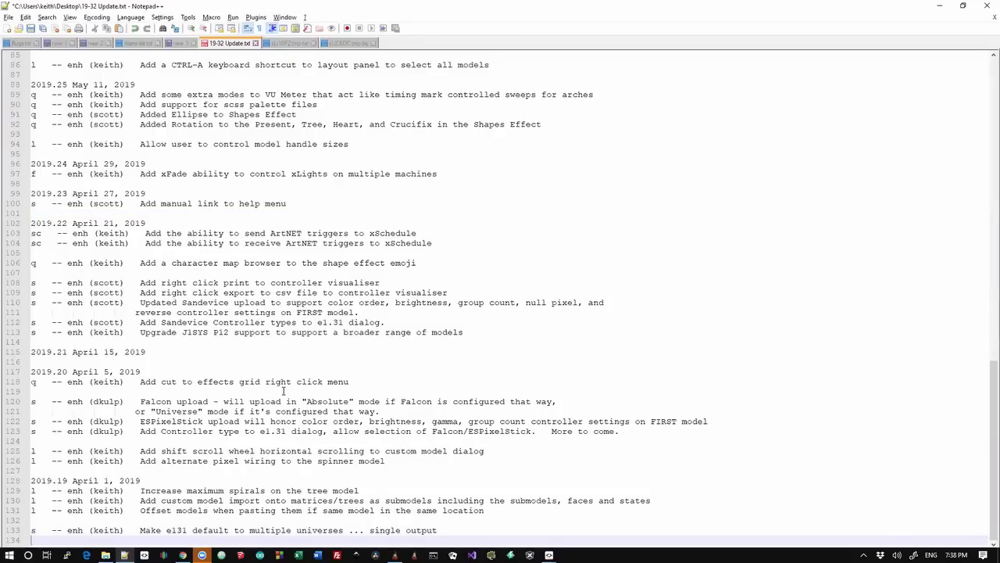
pyautogui.press('pageup')
pyautogui.press('Up')
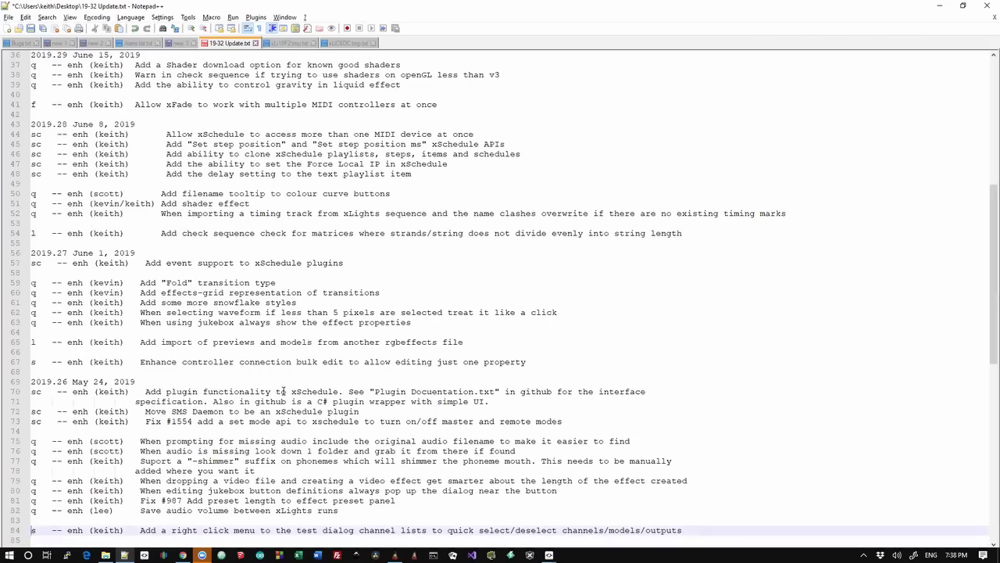
pyautogui.press('Up')
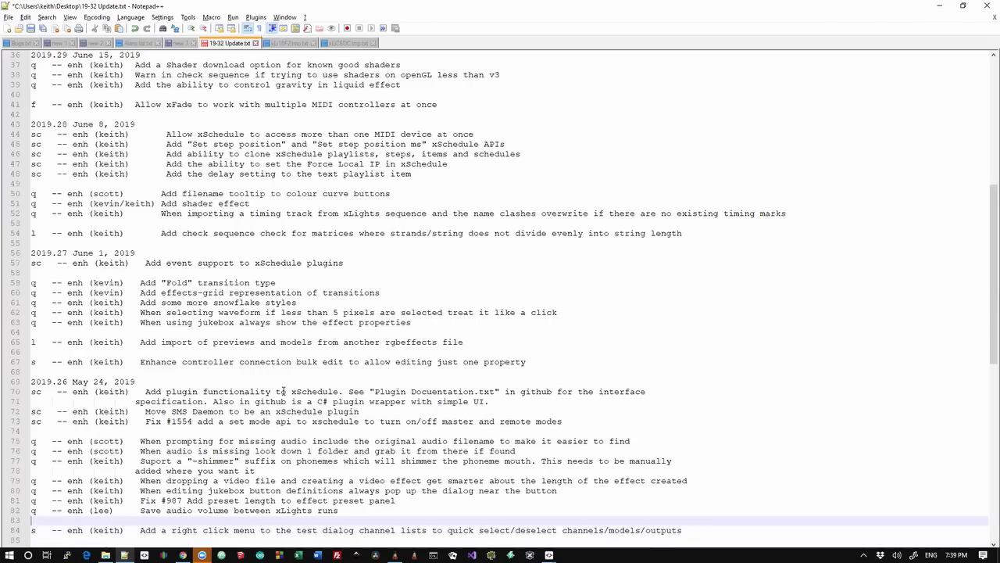